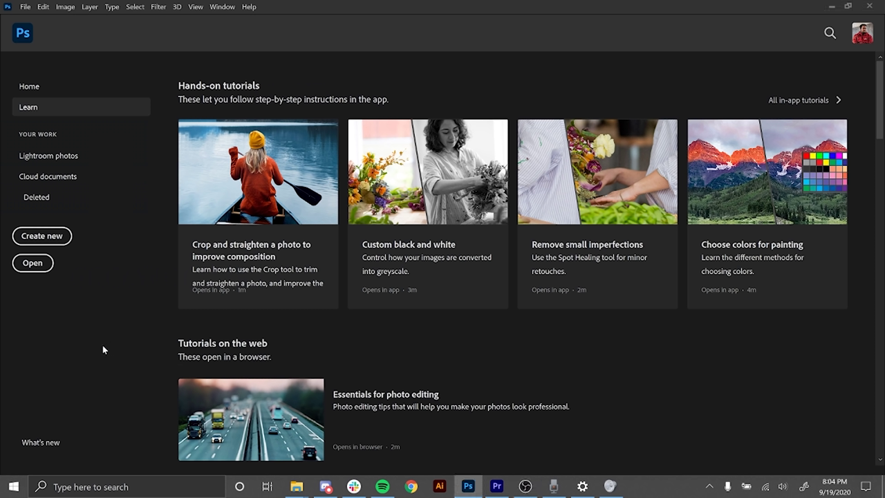
Create a new 1920 × 1080 px document at 300 ppi and add an empty layer above the background.
{"action": "left_click", "coordinate": [47, 238]}
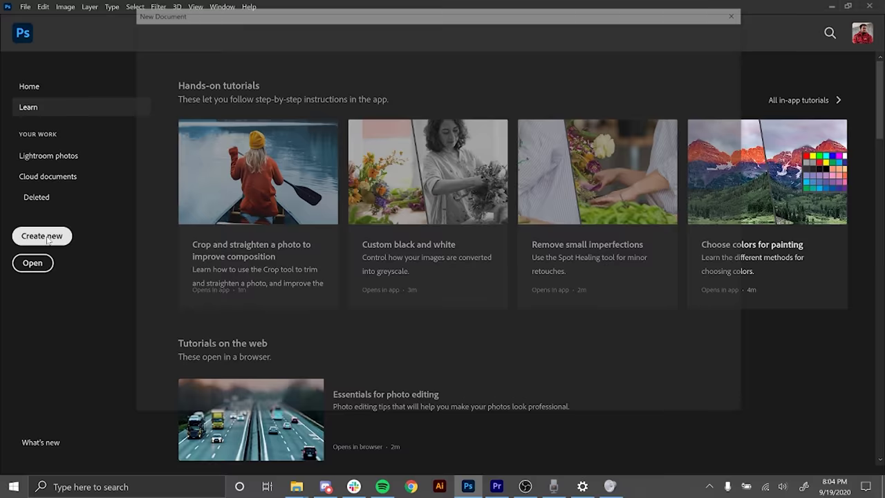
{"action": "double_click", "coordinate": [171, 151]}
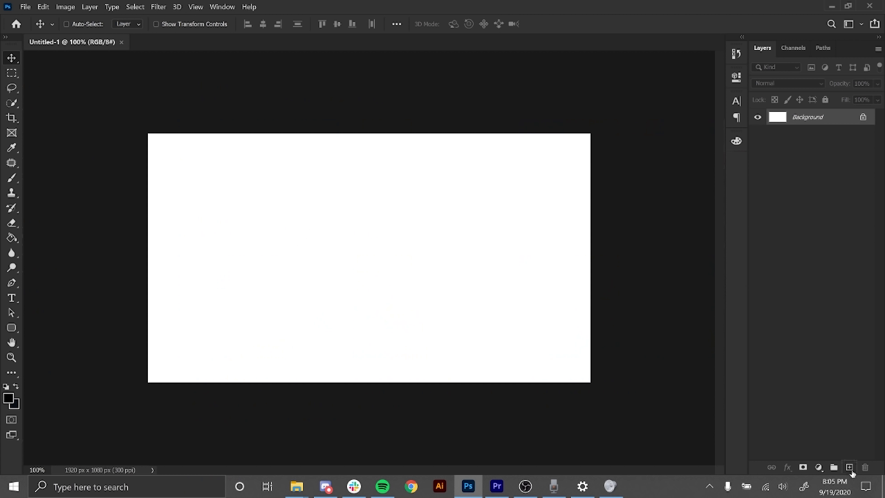
{"action": "left_click", "coordinate": [850, 467]}
Make a wide rectangular selection near the canvas's lower left, fill it with dark navy 061021, and deselect.
{"action": "key", "text": "m"}
{"action": "left_click_drag", "start_coordinate": [170, 342], "coordinate": [295, 354]}
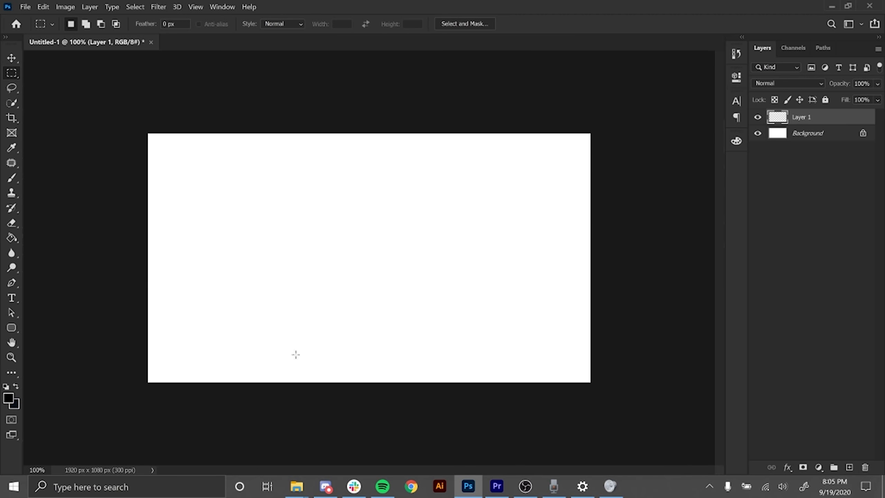
{"action": "right_click", "coordinate": [281, 338]}
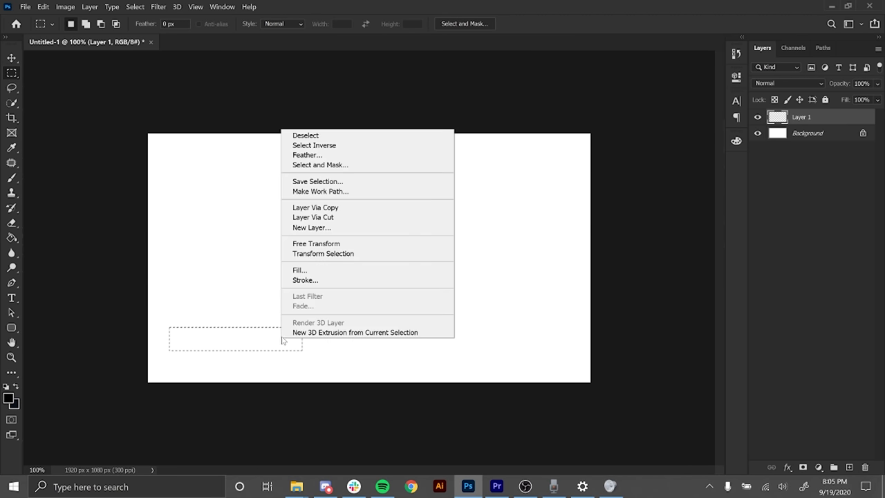
{"action": "left_click", "coordinate": [307, 269]}
{"action": "left_click", "coordinate": [419, 120]}
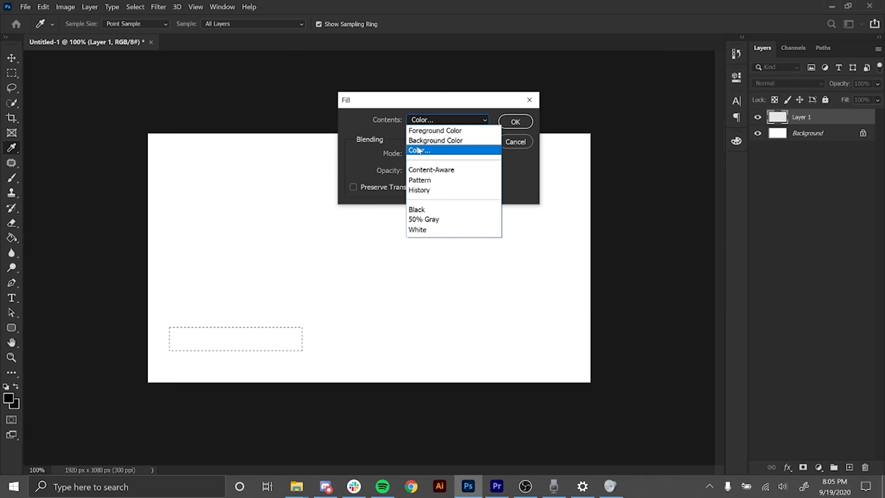
{"action": "left_click", "coordinate": [418, 151]}
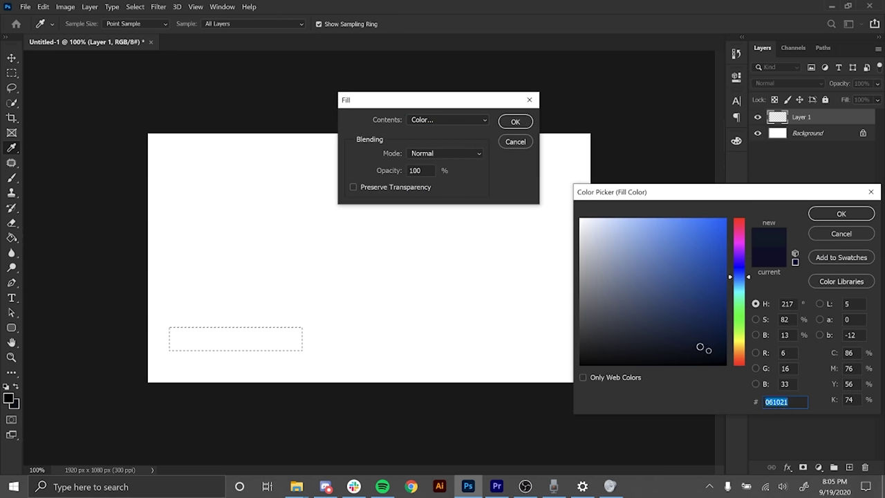
{"action": "left_click", "coordinate": [841, 213]}
{"action": "left_click", "coordinate": [515, 122]}
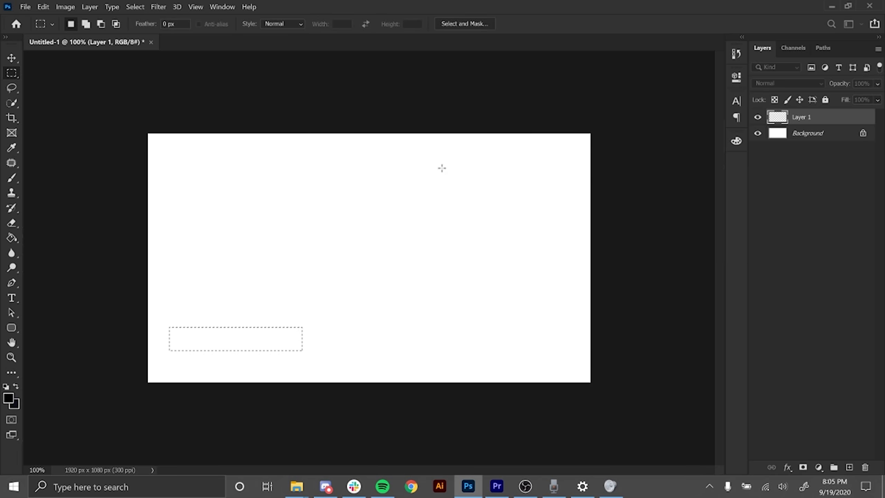
{"action": "right_click", "coordinate": [437, 170]}
{"action": "left_click", "coordinate": [460, 179]}
Duplicate the navy bar and stack the two bars directly against each other with both bar layers selected.
{"action": "key", "text": "v"}
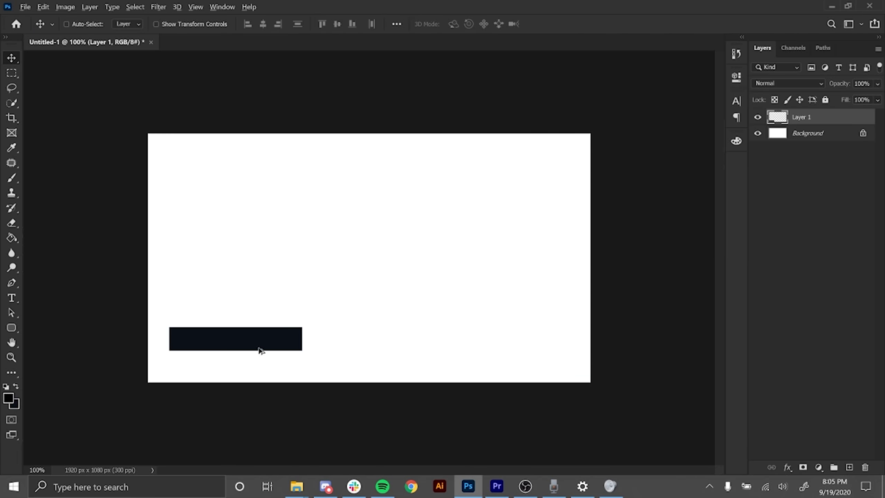
{"action": "mouse_move", "coordinate": [259, 342]}
{"action": "left_mouse_down"}
{"action": "mouse_move", "coordinate": [257, 368]}
{"action": "mouse_move", "coordinate": [272, 346]}
{"action": "left_mouse_up"}
{"action": "left_click", "coordinate": [258, 345], "text": "shift"}
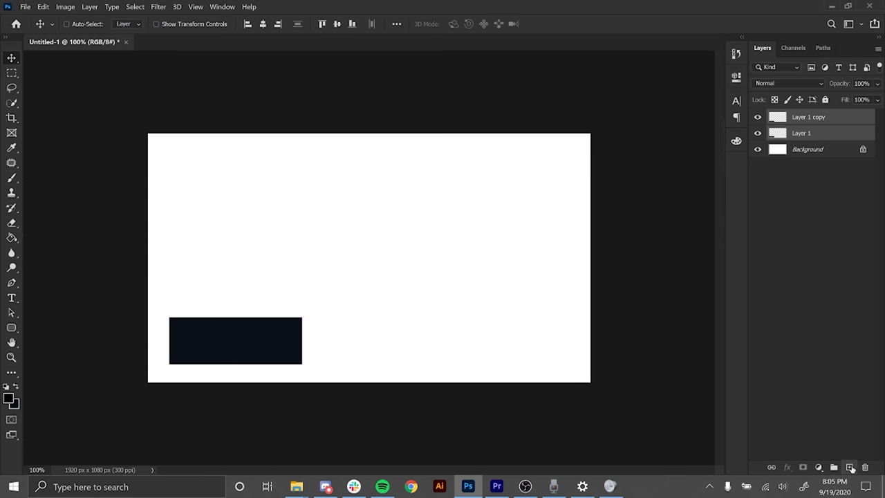
On a new layer, create a thin white horizontal line between the two bars and trim it at their right edge.
{"action": "left_click", "coordinate": [851, 469]}
{"action": "key", "text": "m"}
{"action": "left_click_drag", "start_coordinate": [169, 339], "coordinate": [340, 343]}
{"action": "key", "text": "ctrl+BackSpace"}
{"action": "scroll", "coordinate": [256, 352], "scroll_direction": "up", "scroll_amount": 2}
{"action": "left_click_drag", "start_coordinate": [580, 195], "coordinate": [403, 390]}
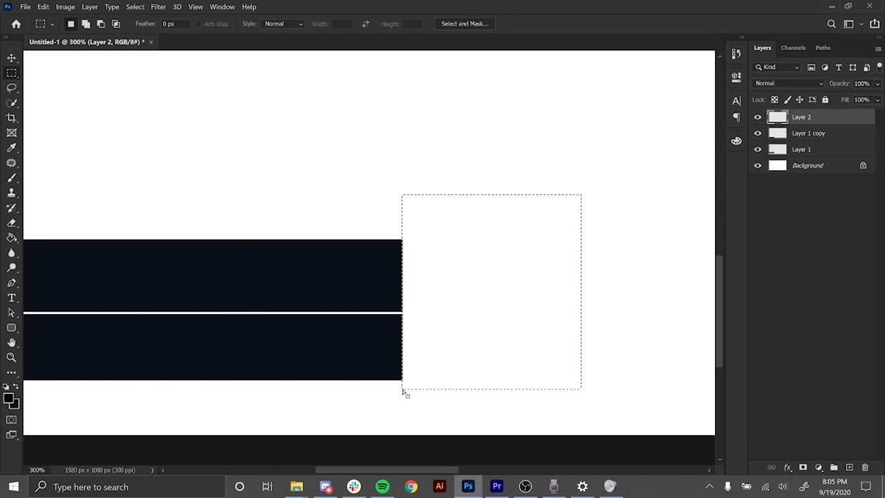
{"action": "key", "text": "ctrl+d"}
{"action": "key", "text": "ctrl+minus"}
Load the copied bar's outline as a selection and brush soft black shading inside it on a new layer.
{"action": "key", "text": "v"}
{"action": "left_click", "coordinate": [777, 133], "text": "ctrl"}
{"action": "left_click", "coordinate": [851, 468]}
{"action": "key", "text": "b"}
{"action": "right_click", "coordinate": [179, 302], "text": "alt"}
{"action": "mouse_move", "coordinate": [178, 296]}
{"action": "left_mouse_down"}
{"action": "mouse_move", "coordinate": [145, 260]}
{"action": "mouse_move", "coordinate": [408, 246]}
{"action": "mouse_move", "coordinate": [159, 229]}
{"action": "left_mouse_up"}
{"action": "key", "text": "ctrl+d"}
Move the shading layer below the white line's layer and clip it to Layer 1 copy.
{"action": "key", "text": "v"}
{"action": "left_click_drag", "start_coordinate": [803, 118], "coordinate": [823, 142]}
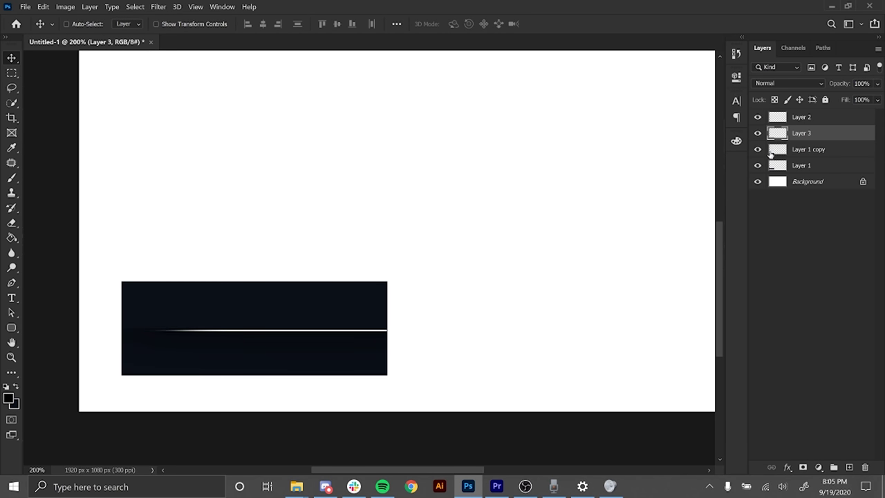
{"action": "left_click", "coordinate": [809, 140], "text": "alt"}
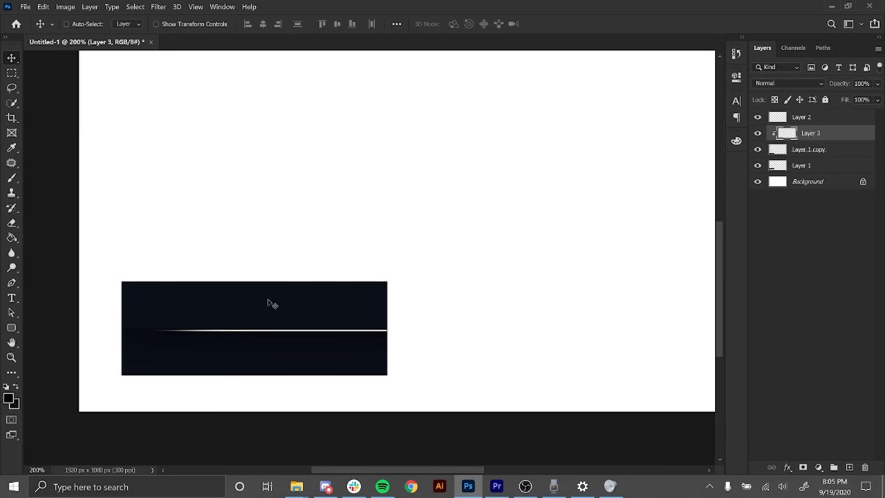
Set the opacity of both navy bar layers to 96%.
{"action": "left_click", "coordinate": [813, 149]}
{"action": "left_click", "coordinate": [812, 165], "text": "ctrl"}
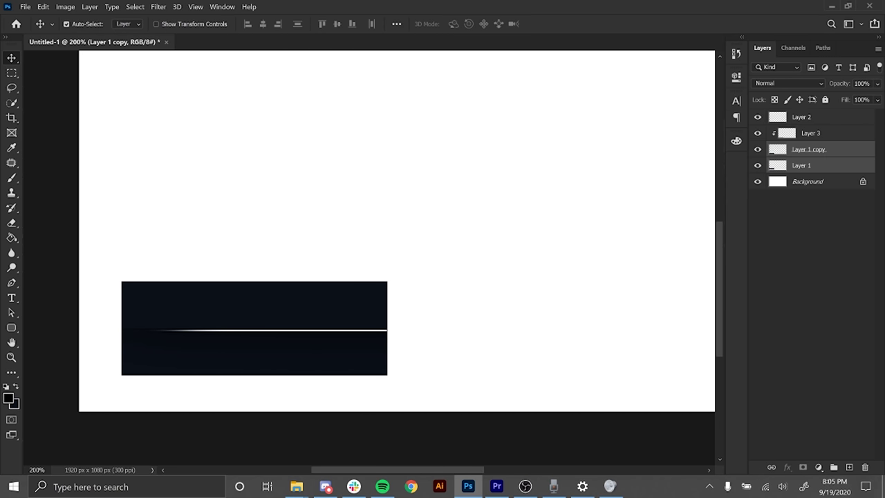
{"action": "left_click", "coordinate": [861, 83]}
{"action": "type", "text": "96"}
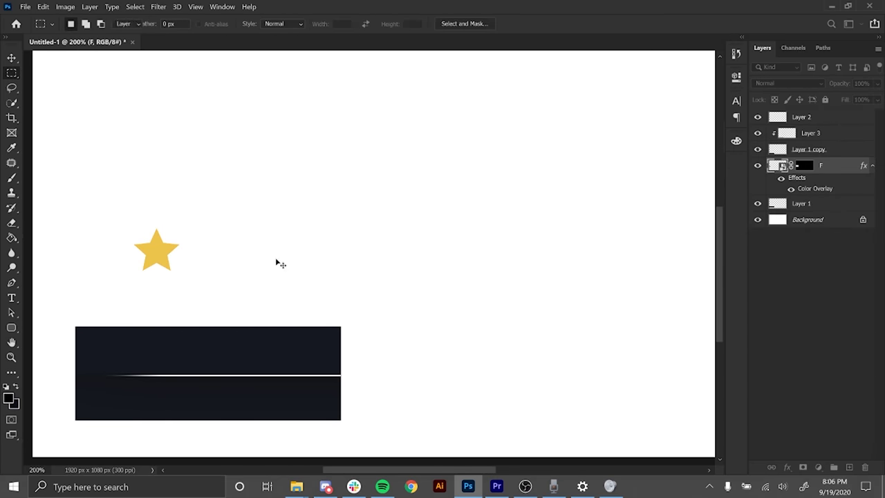
Move the yellow star onto the upper bar and place thin vertical dividers about 2 px wide beside the icons.
{"action": "left_click_drag", "start_coordinate": [192, 258], "coordinate": [151, 355]}
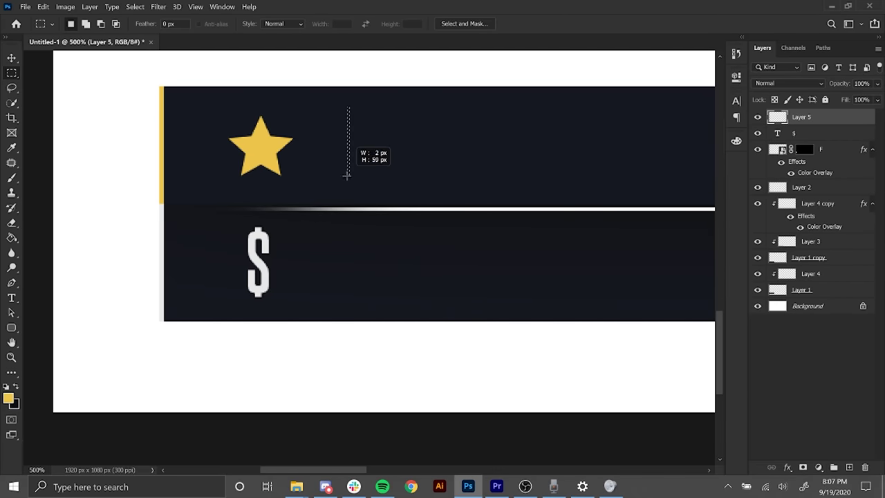
{"action": "left_click_drag", "start_coordinate": [348, 156], "coordinate": [362, 228]}
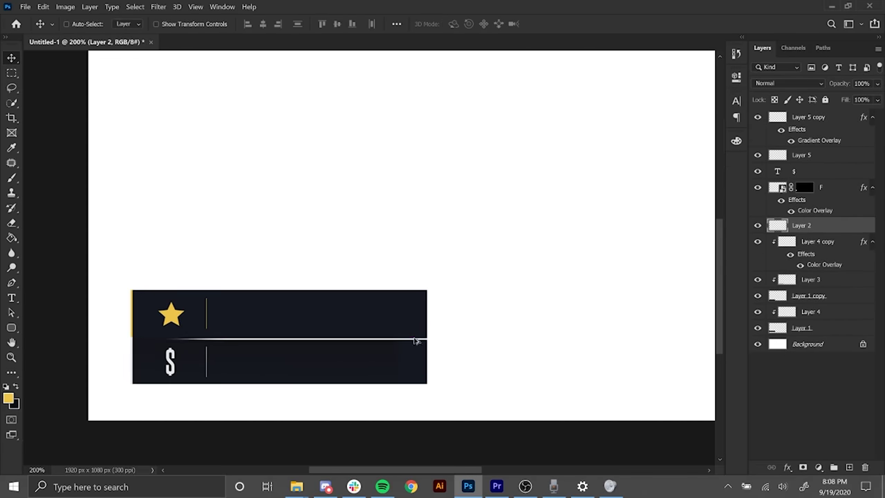
Duplicate the white horizontal line's layer and add Layer 1 to the layer selection.
{"action": "key", "text": "ctrl+j"}
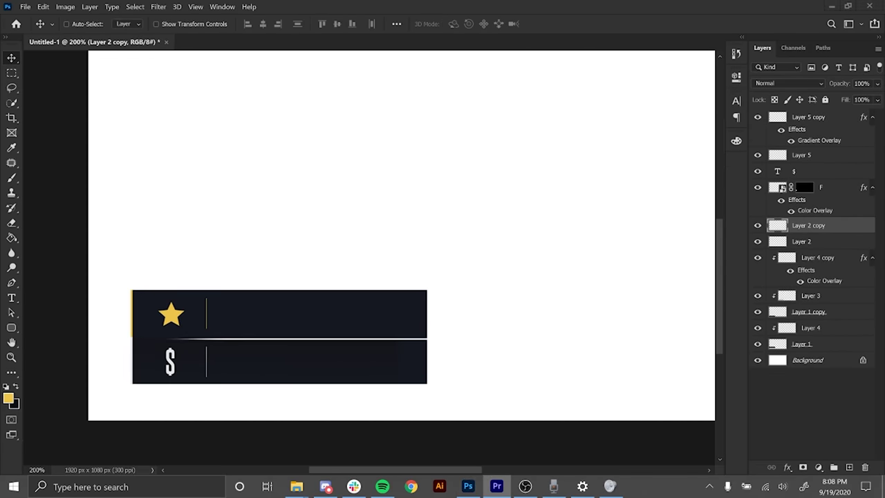
{"action": "left_click", "coordinate": [800, 344], "text": "ctrl"}
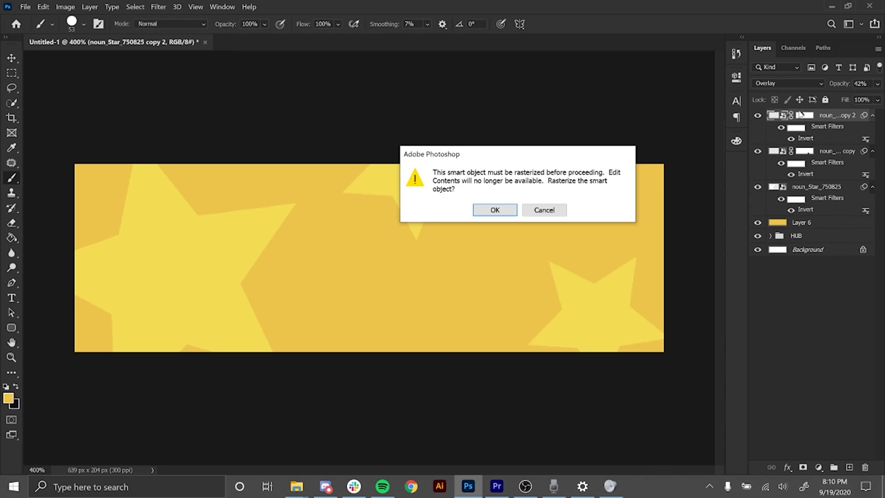
Rasterize the second copy of the star smart object on the yellow banner.
{"action": "key", "text": "Return"}
{"action": "key", "text": "h"}
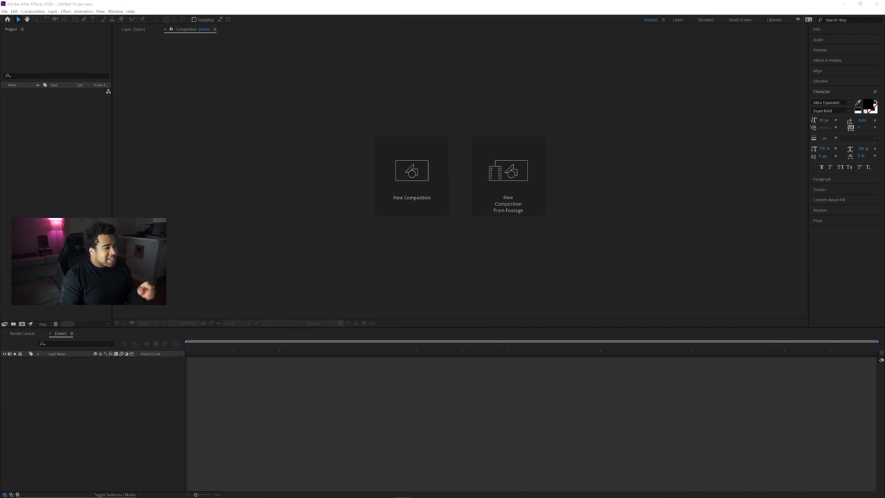
In After Effects, import overlaystreamtutorial.psd as Composition - Retain Layer Sizes with editable layer styles.
{"action": "left_click", "coordinate": [4, 11]}
{"action": "mouse_move", "coordinate": [27, 101]}
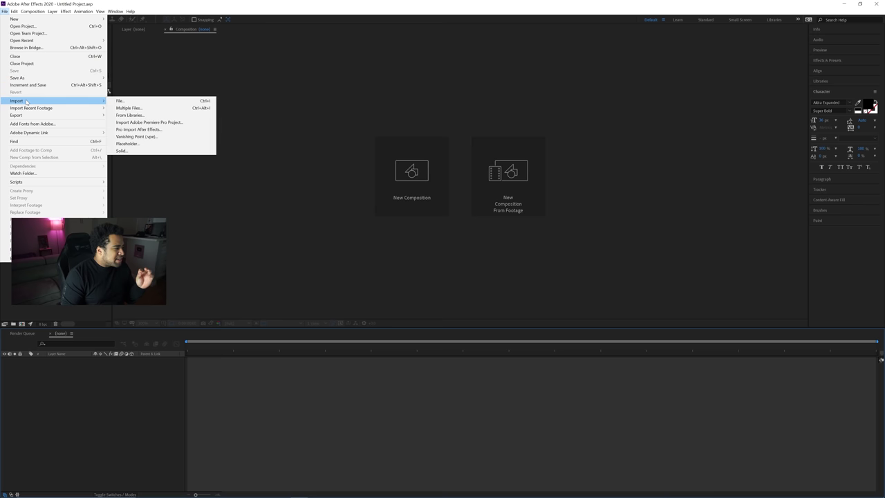
{"action": "left_click", "coordinate": [124, 101]}
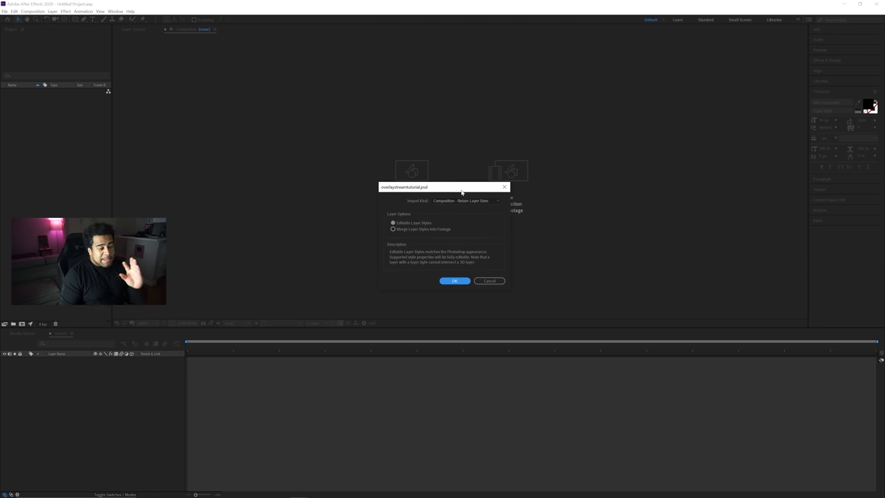
{"action": "left_click", "coordinate": [463, 201]}
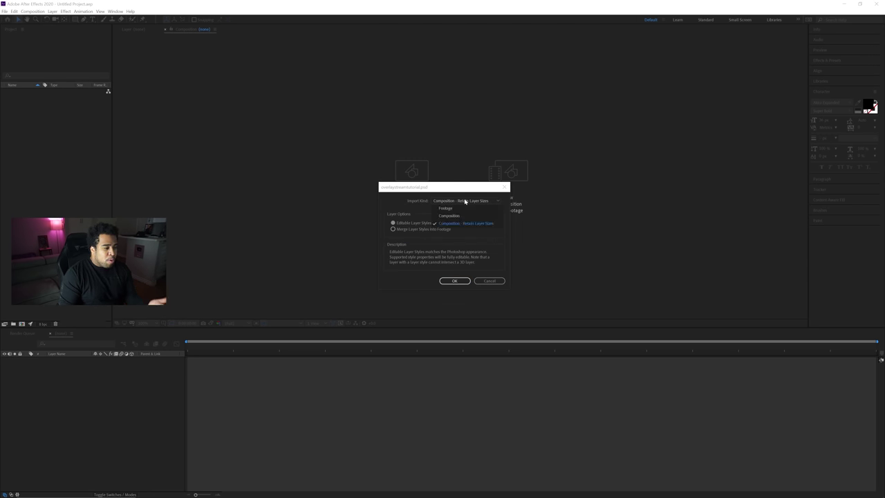
{"action": "left_click", "coordinate": [465, 224]}
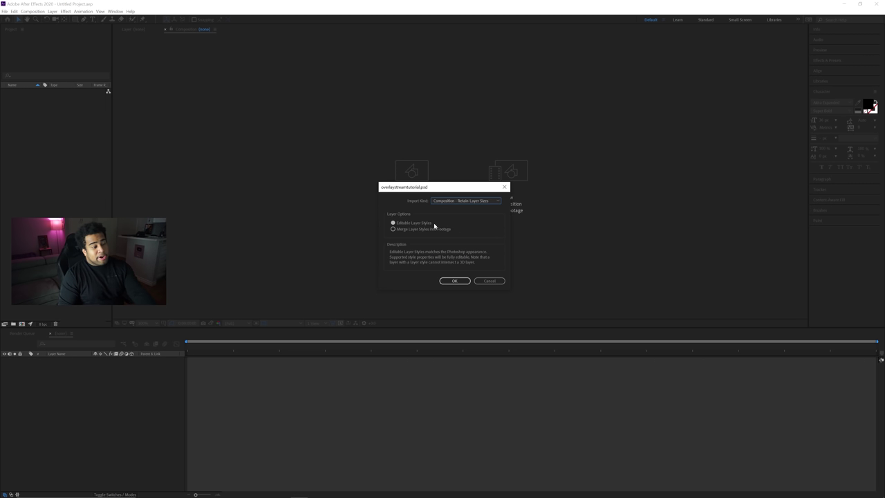
{"action": "left_click", "coordinate": [461, 280]}
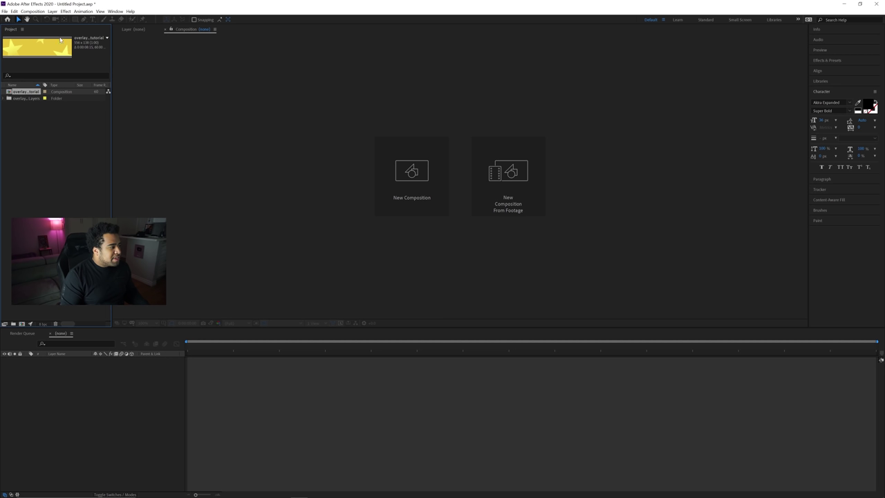
Open the imported overlaystreamtutorial composition in the timeline and clear the layer selection.
{"action": "left_click", "coordinate": [59, 98]}
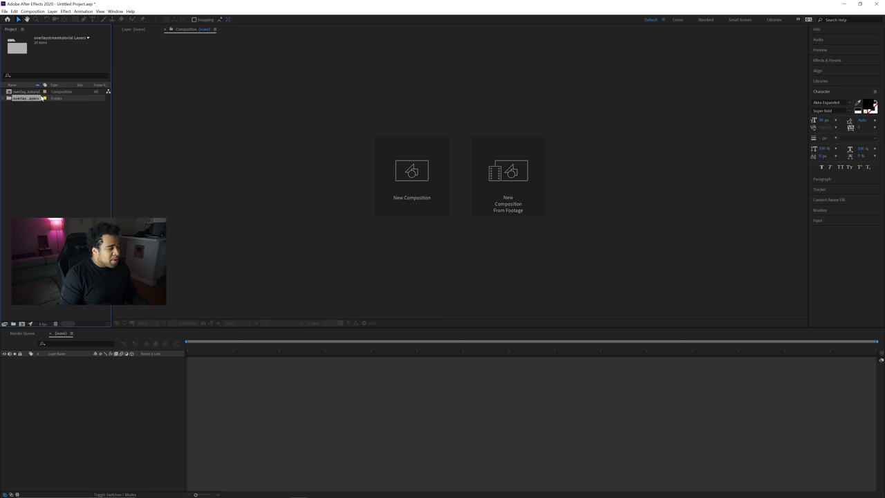
{"action": "double_click", "coordinate": [34, 93]}
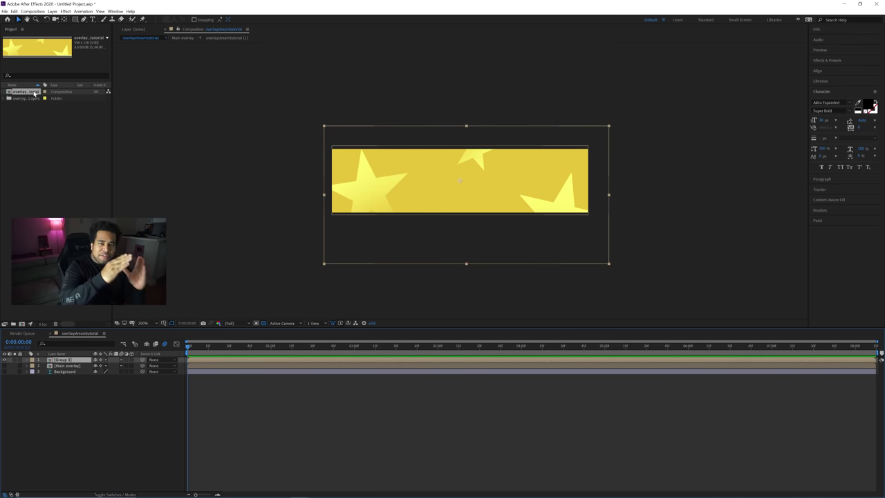
{"action": "left_click", "coordinate": [245, 102]}
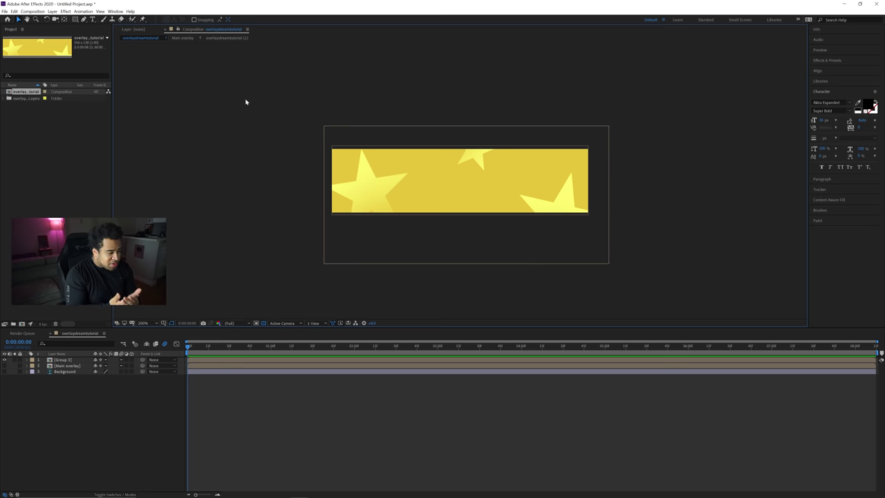
Review the frame rate and duration in the overlaystreamtutorial composition's settings without changing them.
{"action": "right_click", "coordinate": [413, 388]}
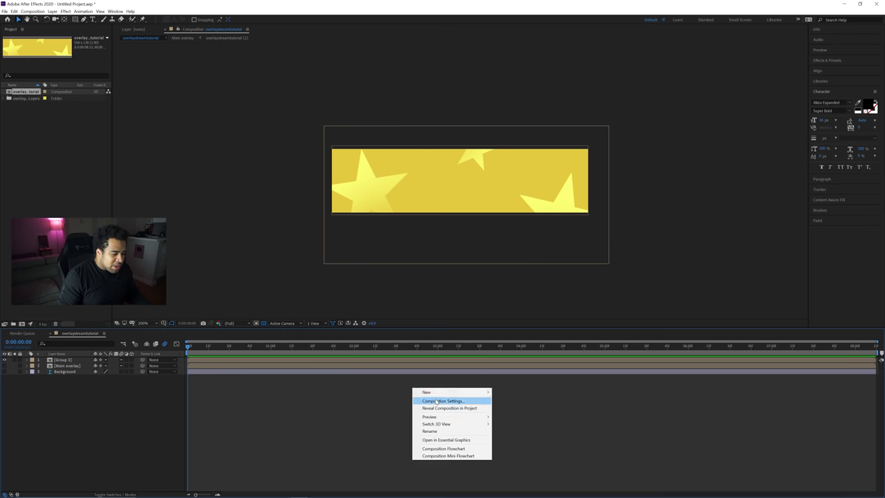
{"action": "left_click", "coordinate": [440, 401]}
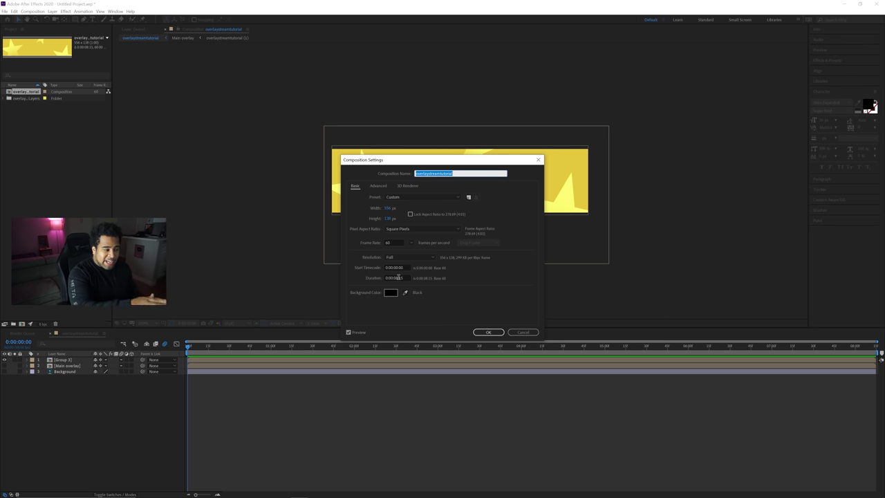
{"action": "left_click", "coordinate": [393, 242]}
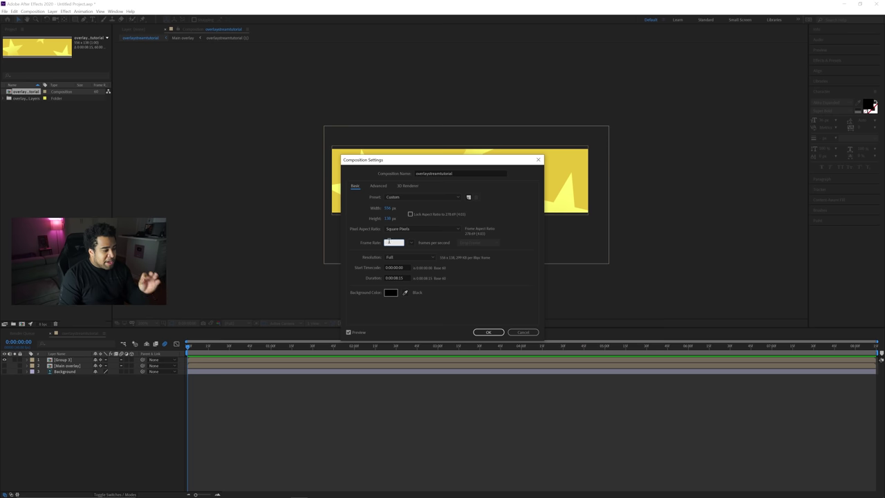
{"action": "left_click", "coordinate": [523, 332]}
{"action": "right_click", "coordinate": [406, 389]}
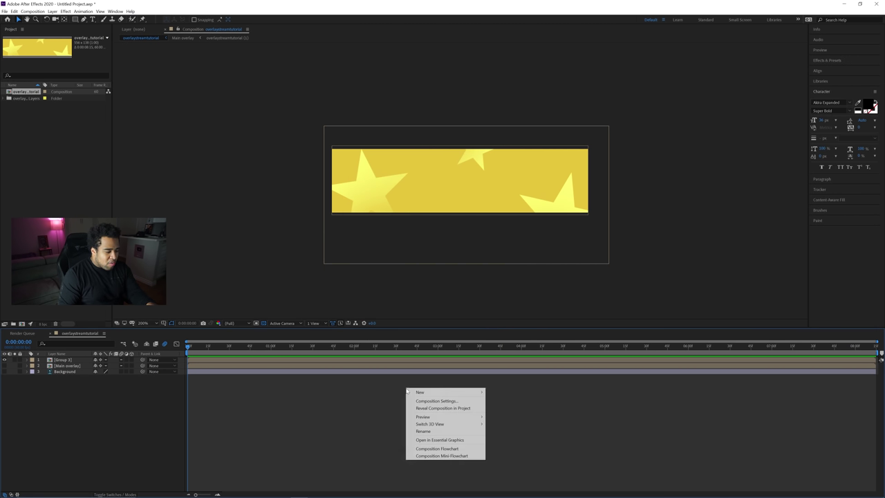
{"action": "left_click", "coordinate": [443, 401]}
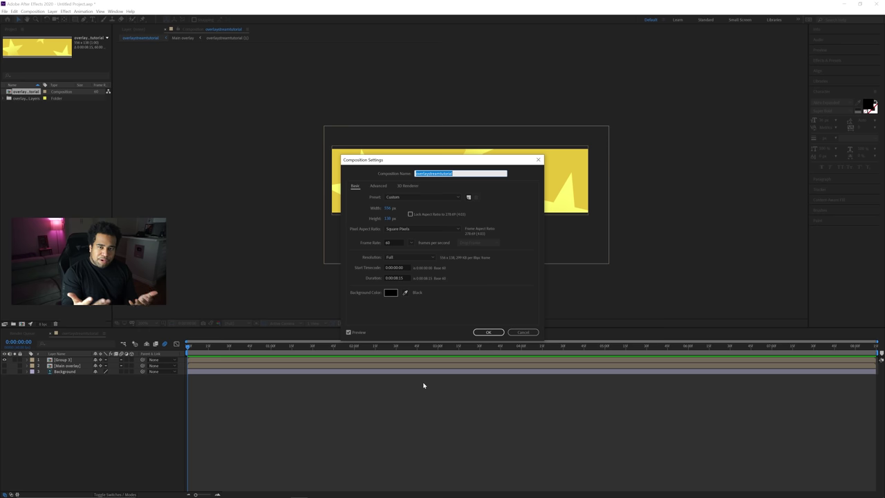
{"action": "left_click", "coordinate": [523, 332]}
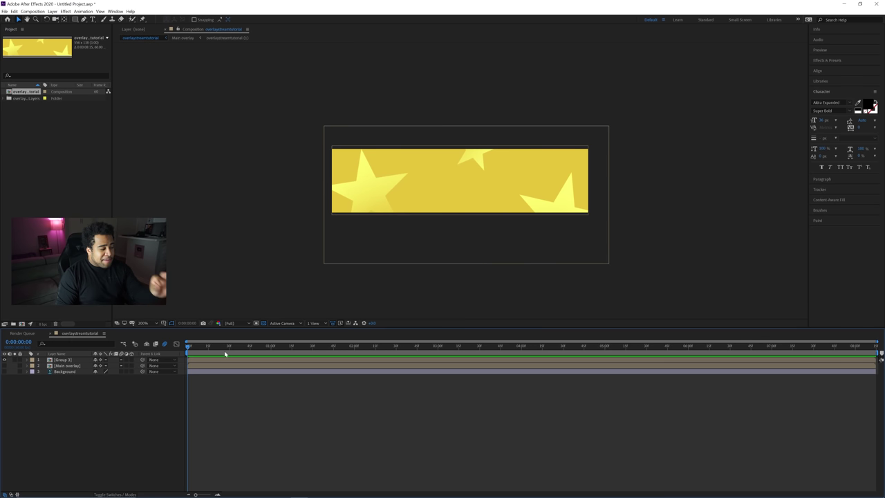
Set the overlaystreamtutorial composition's duration to 0:00:10:15.
{"action": "left_click", "coordinate": [78, 361]}
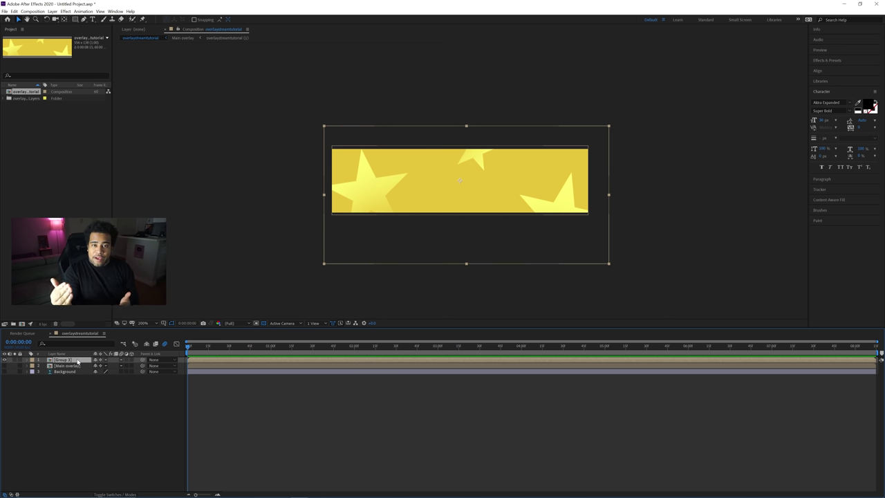
{"action": "right_click", "coordinate": [349, 411]}
{"action": "left_click", "coordinate": [386, 423]}
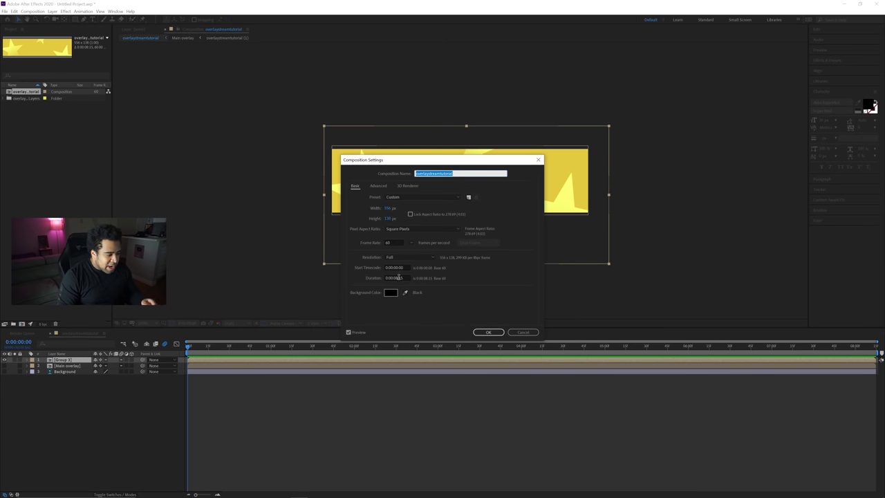
{"action": "left_click", "coordinate": [397, 277]}
{"action": "key", "text": "Return"}
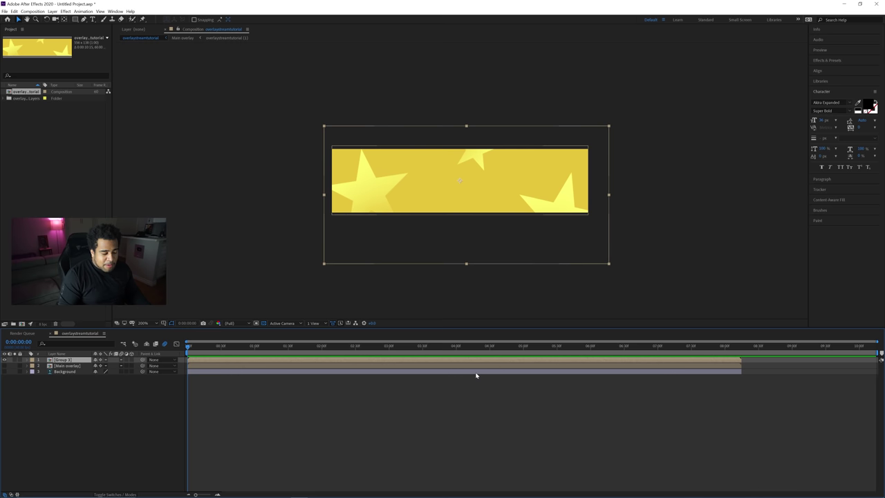
Open the Group 3 composition and set its duration to 0:00:10:15.
{"action": "double_click", "coordinate": [460, 181]}
{"action": "right_click", "coordinate": [415, 397]}
{"action": "left_click", "coordinate": [444, 407]}
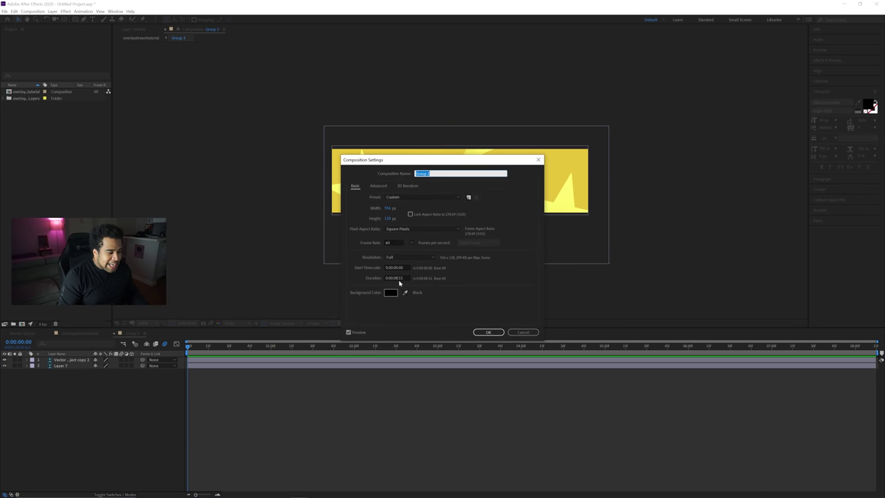
{"action": "left_click", "coordinate": [398, 278]}
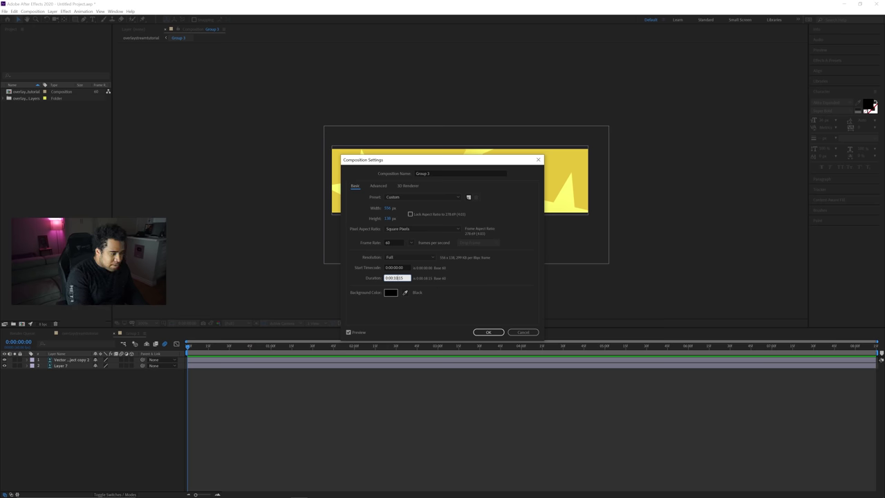
{"action": "key", "text": "Return"}
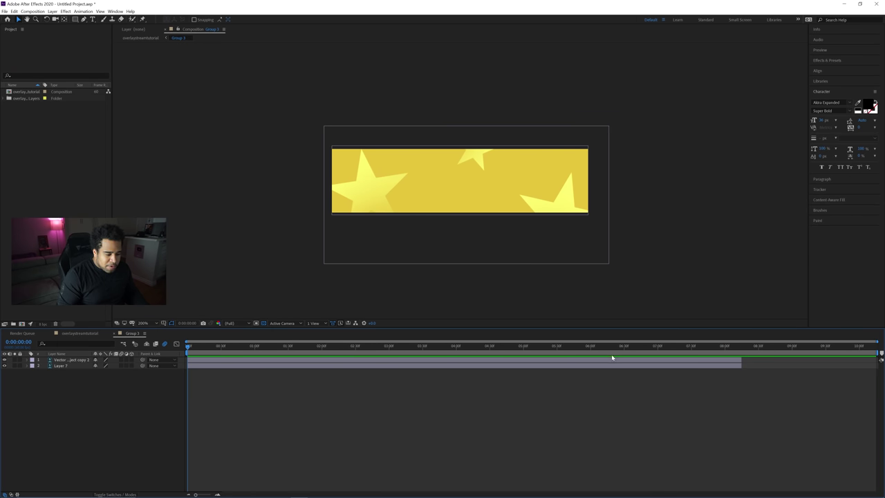
Extend both layers inside Group 3 to the composition's end, and extend the Group 3 layer likewise in overlaystreamtutorial.
{"action": "left_click", "coordinate": [69, 360]}
{"action": "left_click", "coordinate": [76, 365], "text": "shift"}
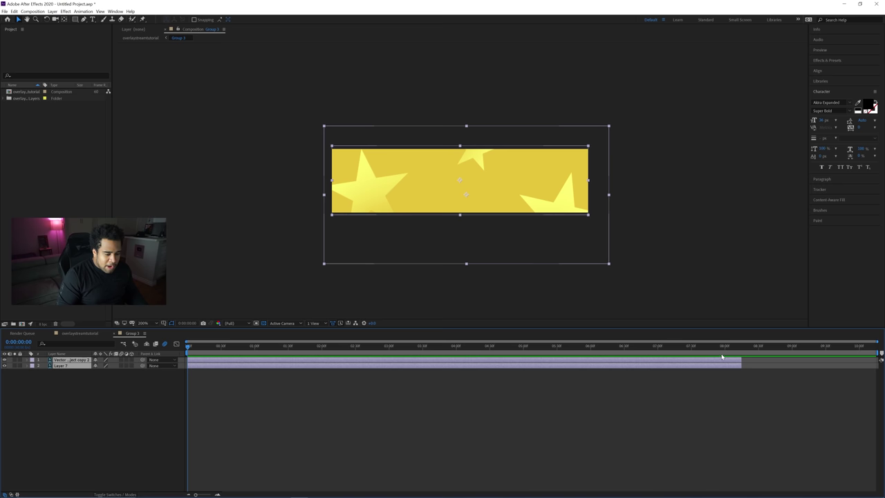
{"action": "left_click_drag", "start_coordinate": [741, 360], "coordinate": [873, 359]}
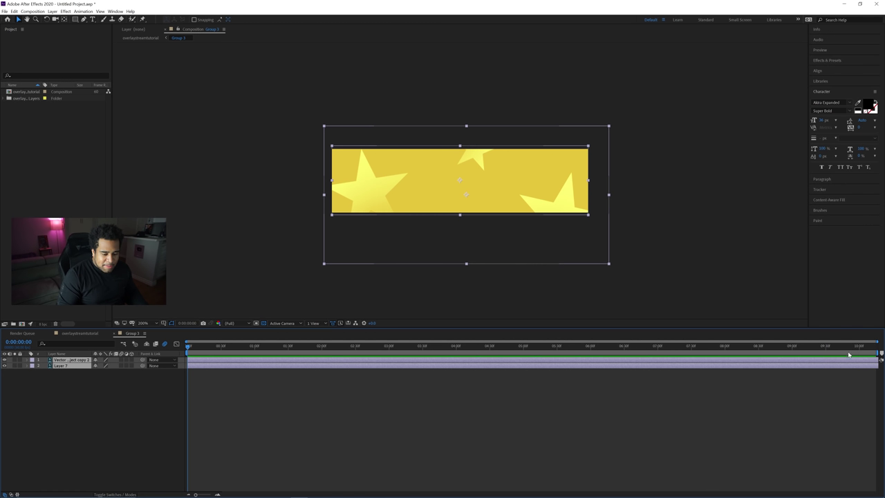
{"action": "left_click", "coordinate": [81, 334]}
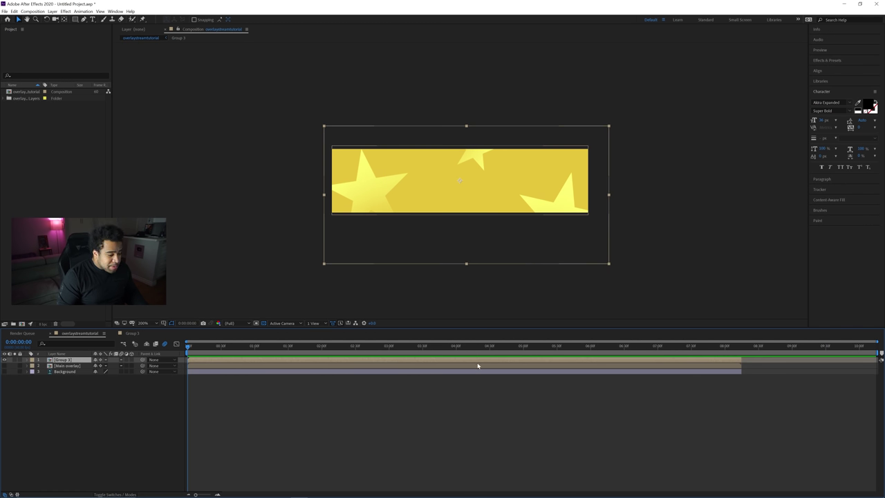
{"action": "left_click_drag", "start_coordinate": [742, 359], "coordinate": [876, 359]}
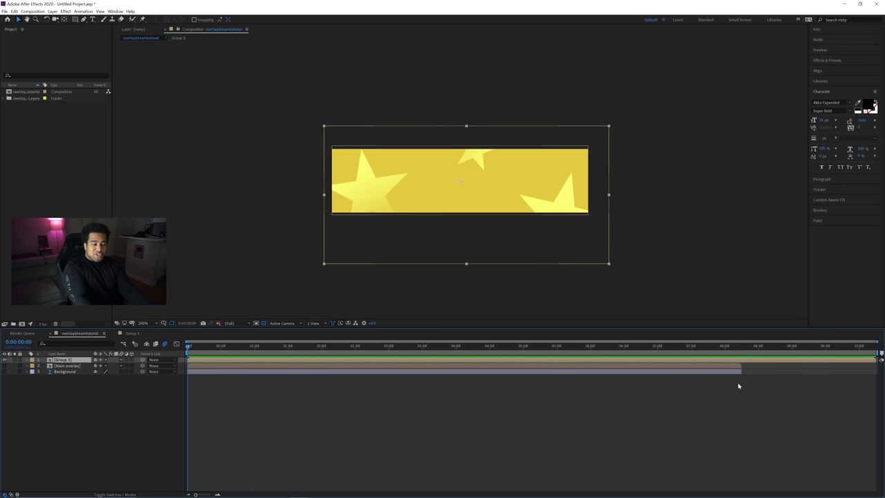
Delete the Main overlay and Background layers from the overlaystreamtutorial composition, keeping Group 3 hidden.
{"action": "left_click", "coordinate": [66, 365]}
{"action": "left_click", "coordinate": [7, 361]}
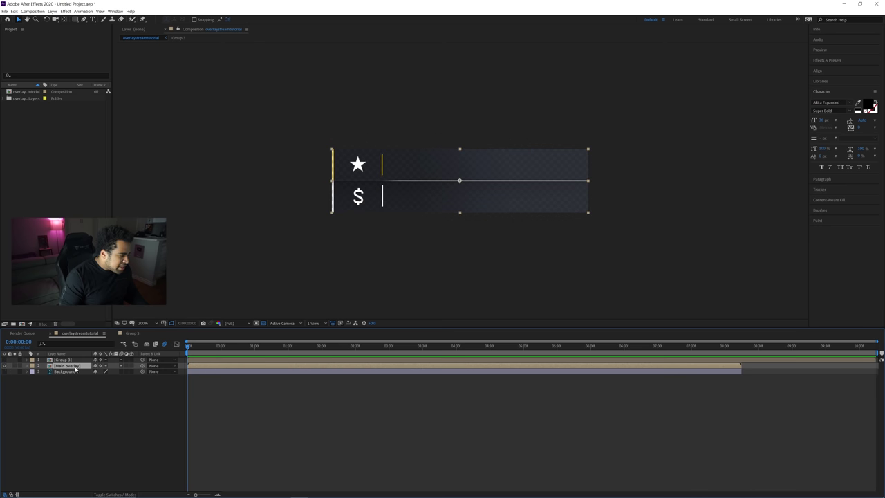
{"action": "key", "text": "Delete"}
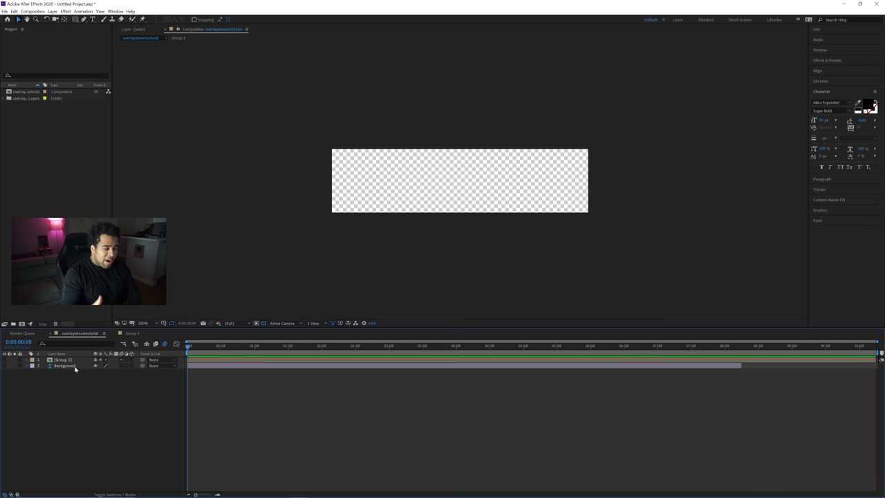
{"action": "left_click", "coordinate": [5, 365]}
{"action": "left_click", "coordinate": [54, 366]}
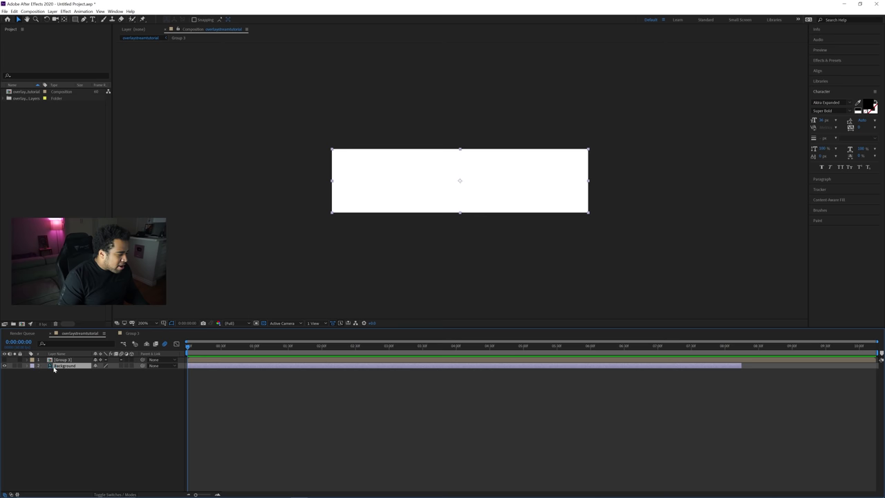
{"action": "key", "text": "Delete"}
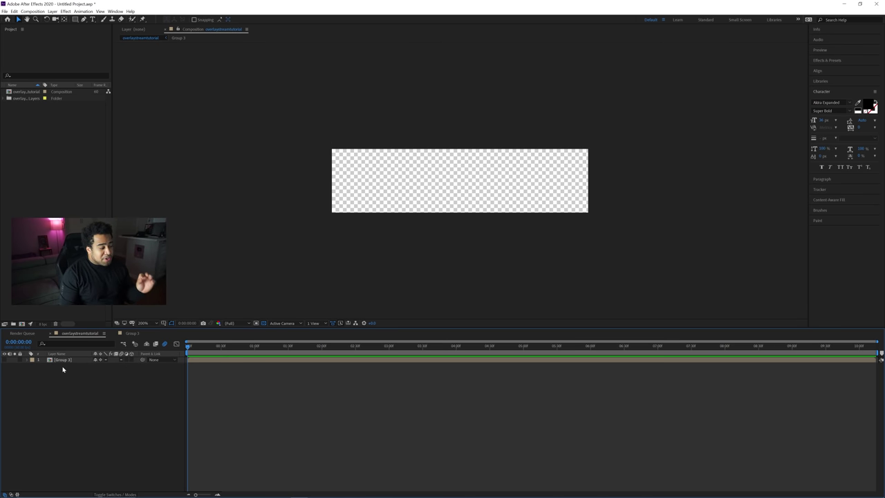
Create a white solid layer at the composition's size in overlaystreamtutorial.
{"action": "right_click", "coordinate": [81, 372]}
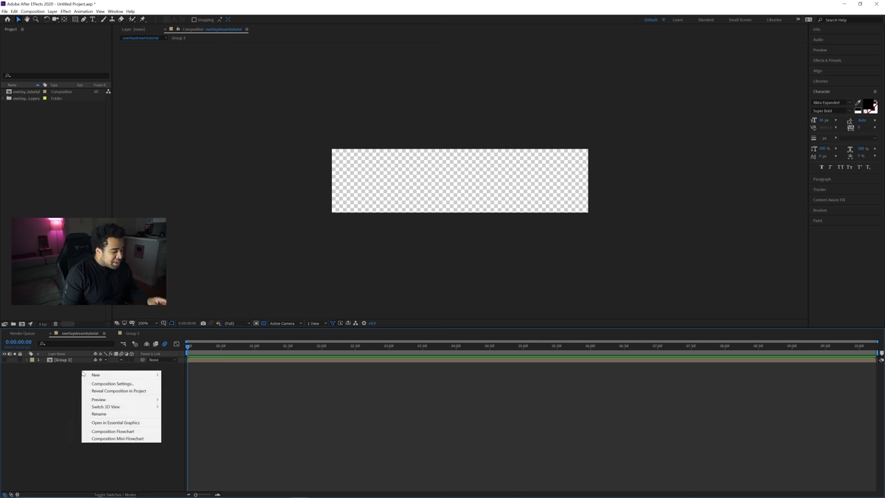
{"action": "mouse_move", "coordinate": [84, 374]}
{"action": "left_click", "coordinate": [201, 389]}
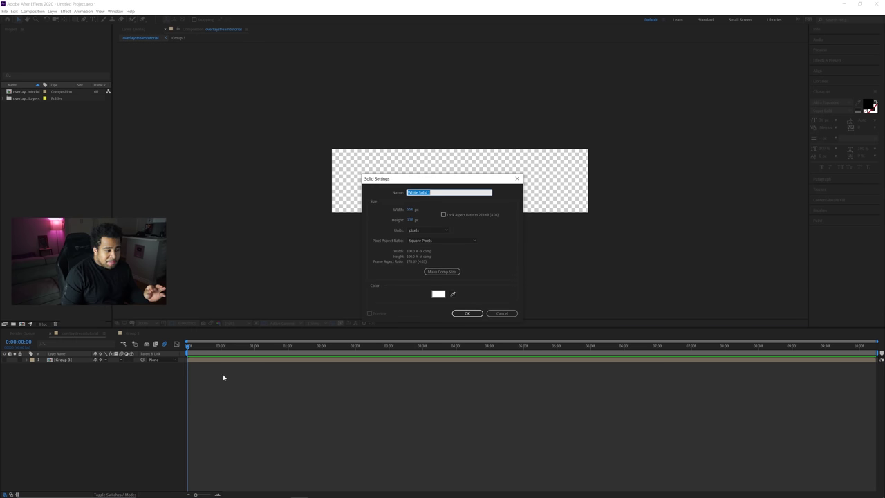
{"action": "left_click", "coordinate": [438, 294]}
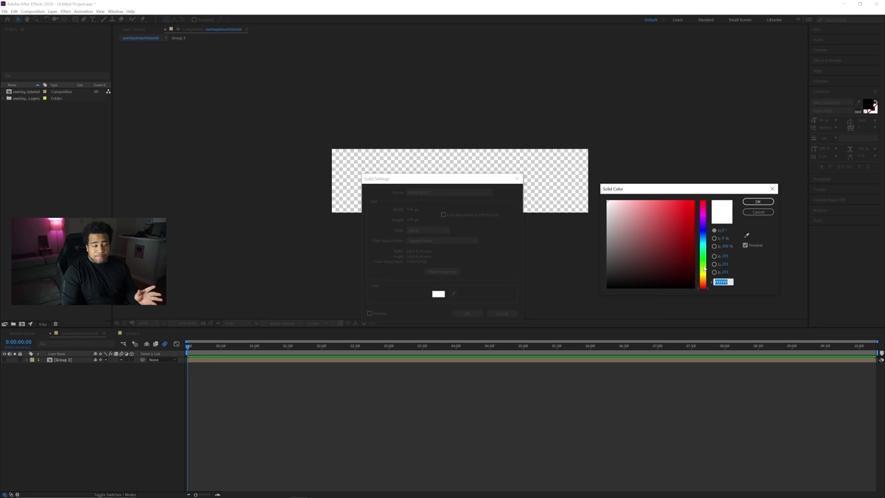
{"action": "left_click", "coordinate": [758, 202]}
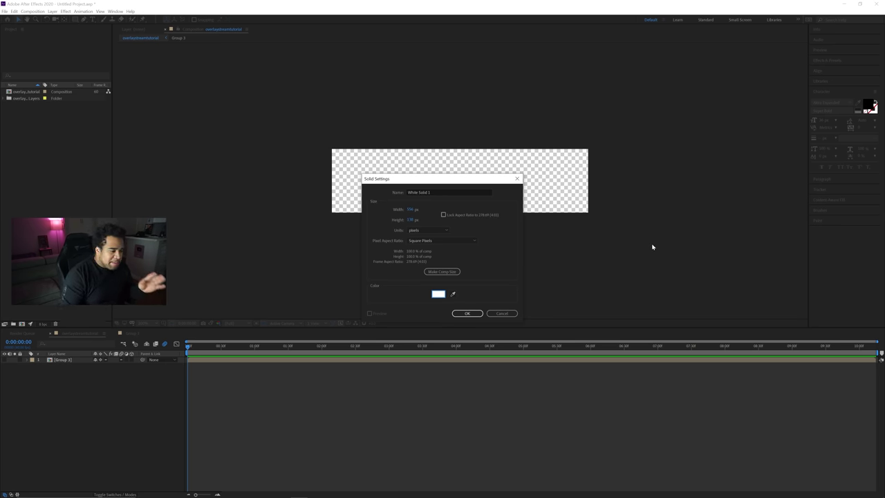
{"action": "left_click", "coordinate": [474, 313]}
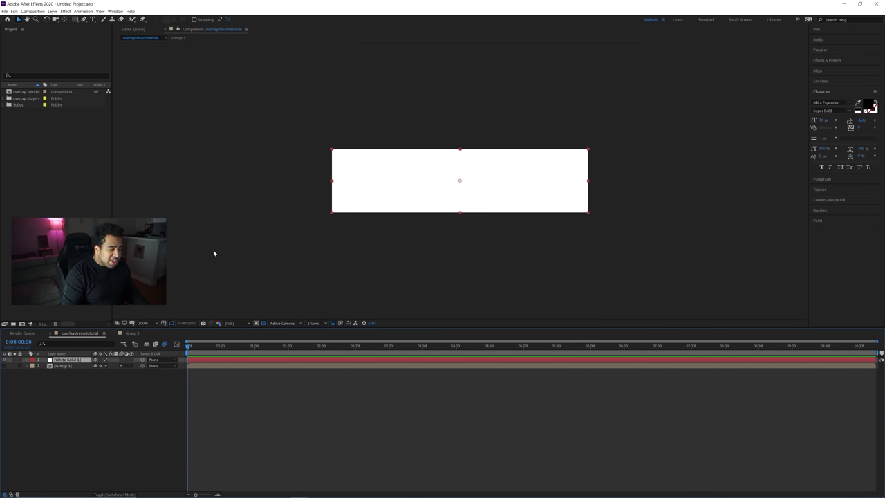
Hide the white solid and Group 3, and toggle the transparency grid to compare the empty frame with the black background.
{"action": "left_click", "coordinate": [4, 359]}
{"action": "left_click", "coordinate": [4, 365]}
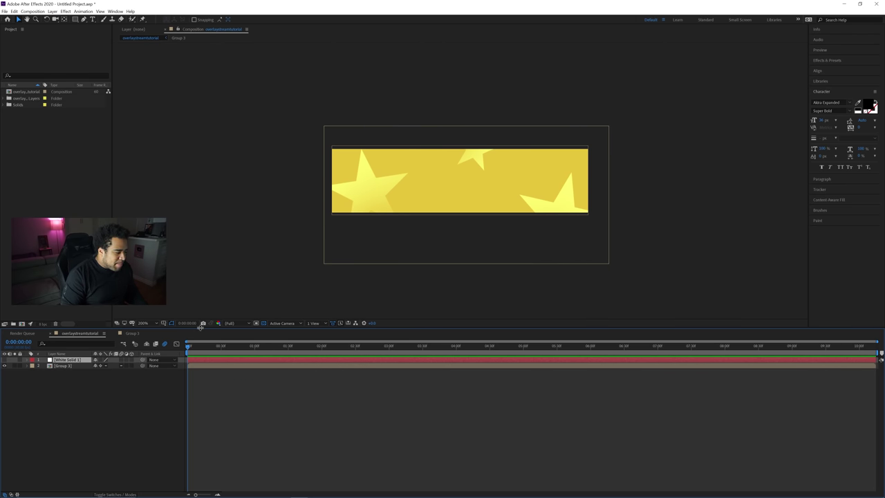
{"action": "left_click", "coordinate": [6, 366]}
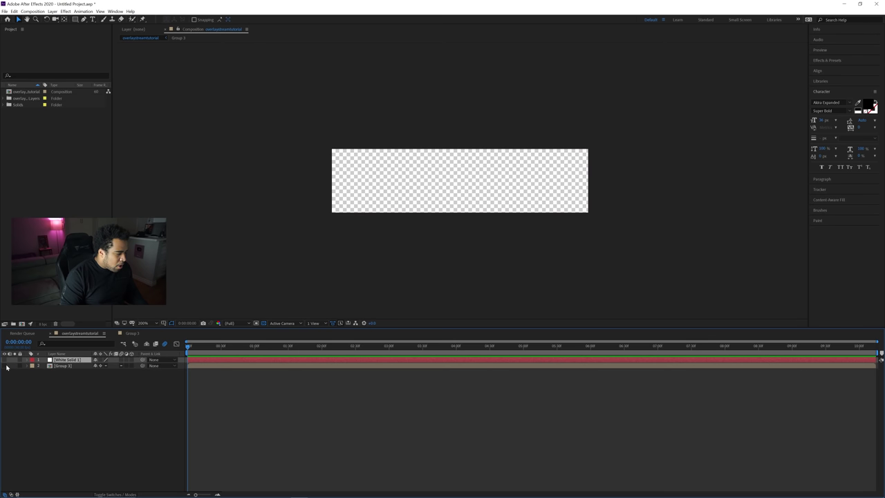
{"action": "left_click", "coordinate": [264, 323]}
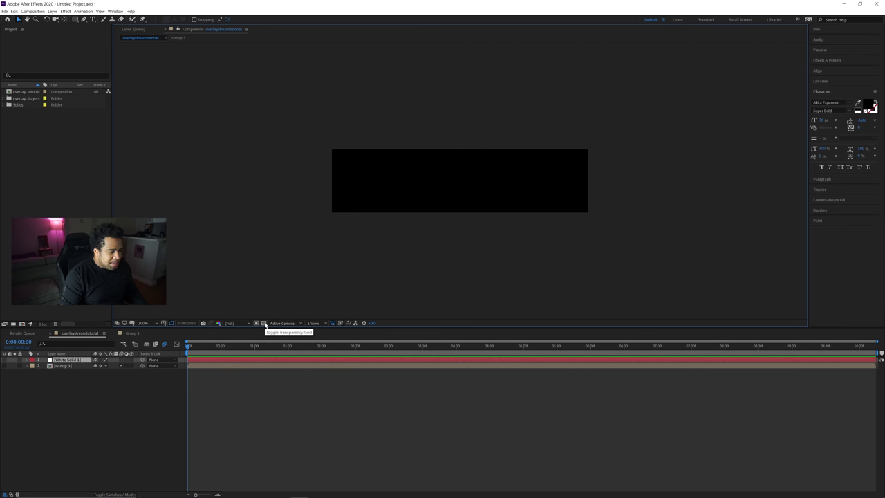
{"action": "left_click", "coordinate": [263, 323]}
{"action": "left_click", "coordinate": [263, 323]}
{"action": "left_click", "coordinate": [263, 323]}
{"action": "left_click", "coordinate": [264, 324]}
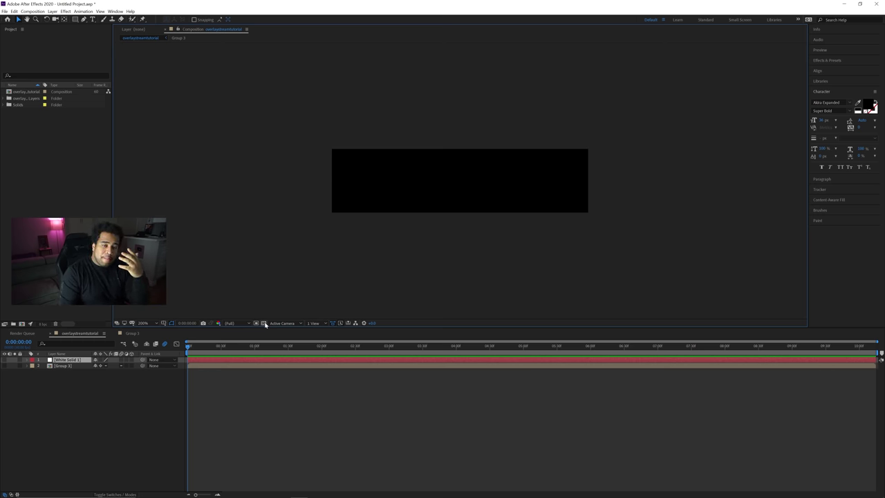
Show the Group 3 banner, try moving it straight down towards the area below the frame, and undo the move.
{"action": "left_click", "coordinate": [9, 366]}
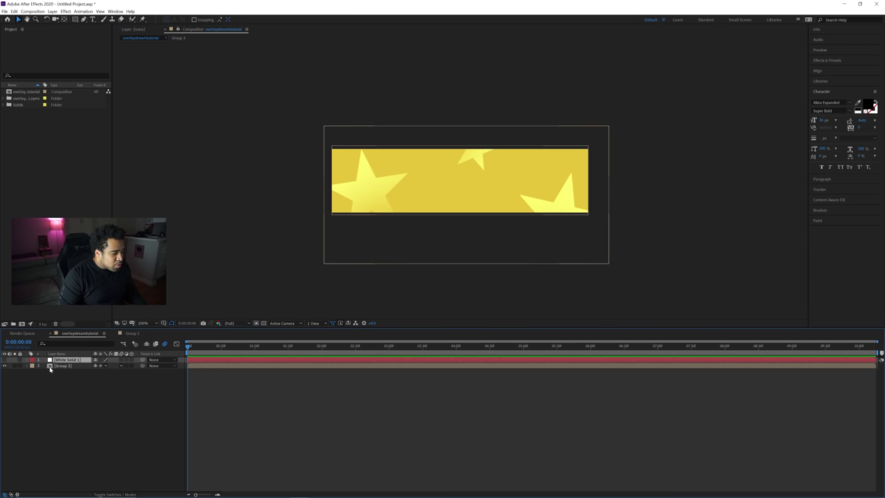
{"action": "left_click", "coordinate": [55, 365]}
{"action": "left_click_drag", "start_coordinate": [442, 164], "coordinate": [443, 232]}
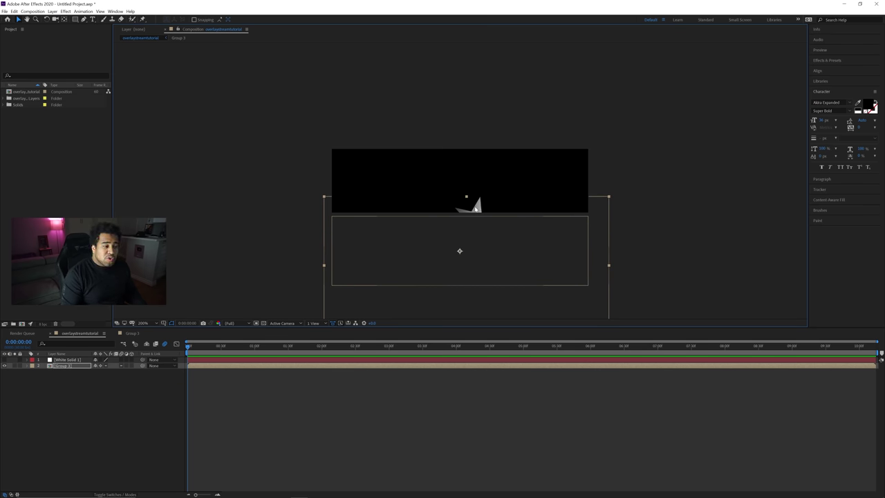
{"action": "key", "text": "ctrl+z"}
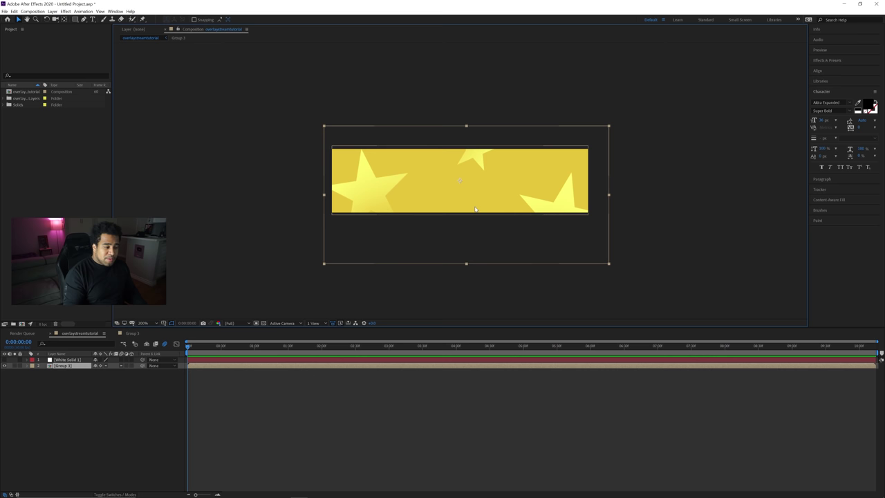
Hide the Group 3 layer, then show and select the White Solid 1 layer.
{"action": "left_click", "coordinate": [5, 365]}
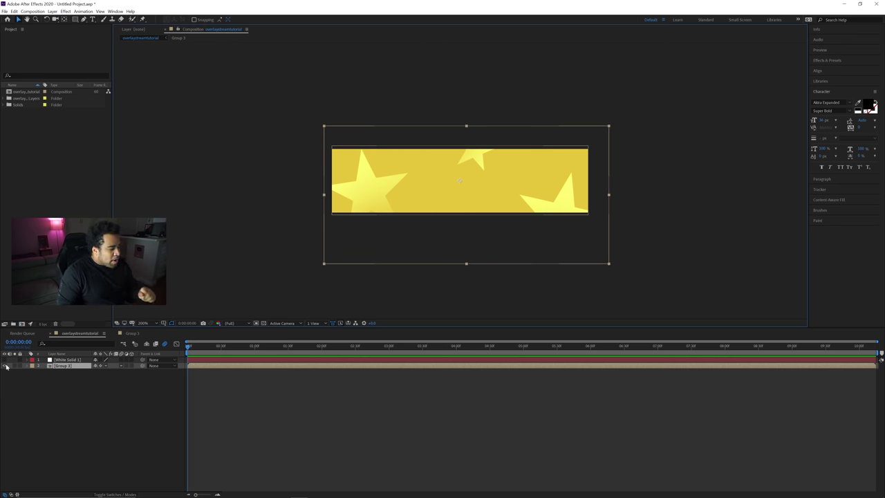
{"action": "left_click", "coordinate": [4, 359]}
{"action": "left_click", "coordinate": [67, 360]}
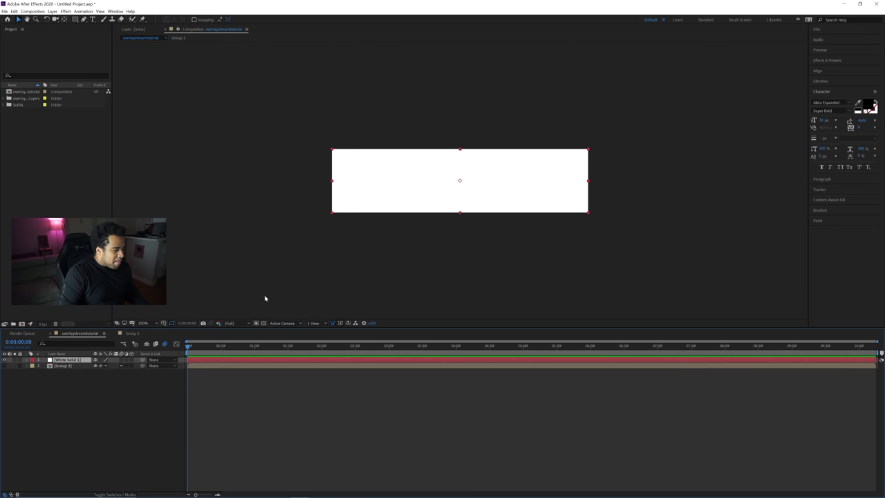
Add Position keyframes to White Solid 1 at 0:00 and at 1 second, both at its centred position.
{"action": "left_click", "coordinate": [88, 360]}
{"action": "key", "text": "p"}
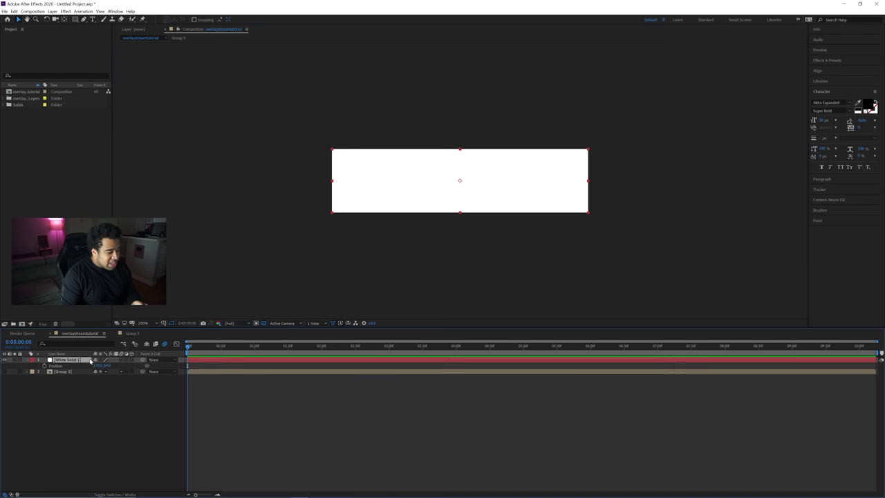
{"action": "left_click", "coordinate": [44, 365]}
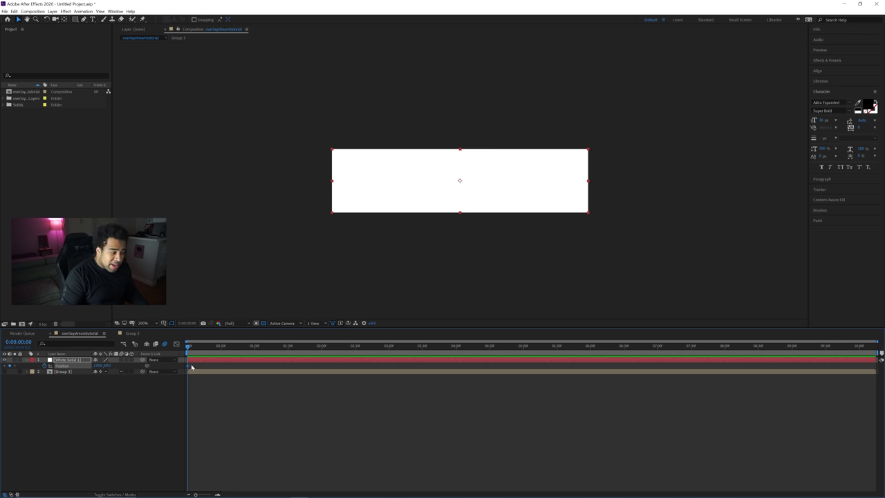
{"action": "left_click_drag", "start_coordinate": [192, 349], "coordinate": [256, 349]}
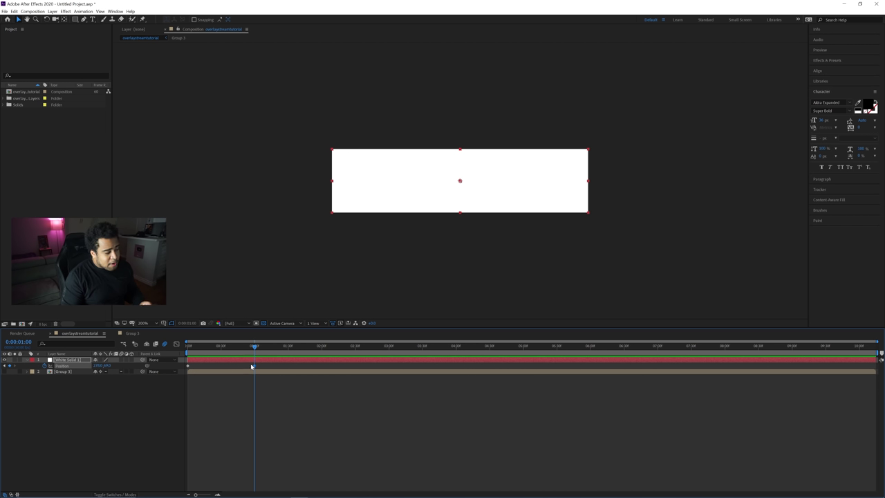
At 0:00, move White Solid 1 straight down until it sits just below the frame, and preview the slide-in animation.
{"action": "left_click_drag", "start_coordinate": [224, 348], "coordinate": [176, 343]}
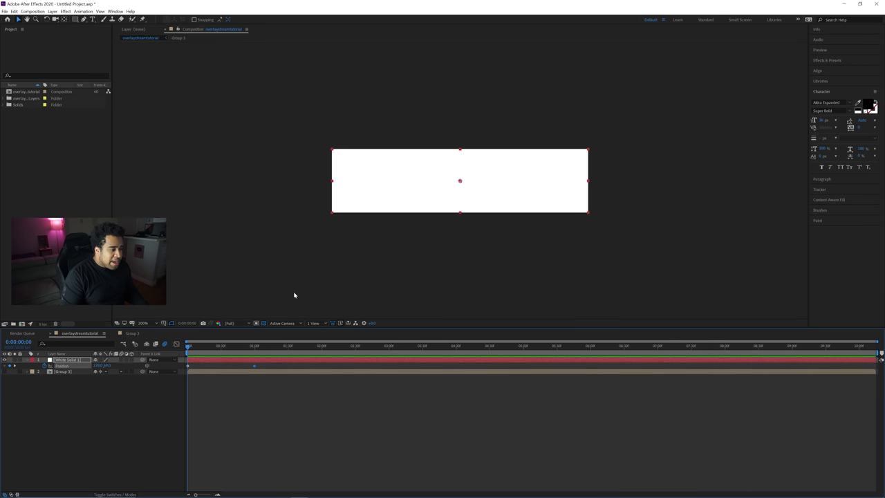
{"action": "left_click", "coordinate": [402, 169]}
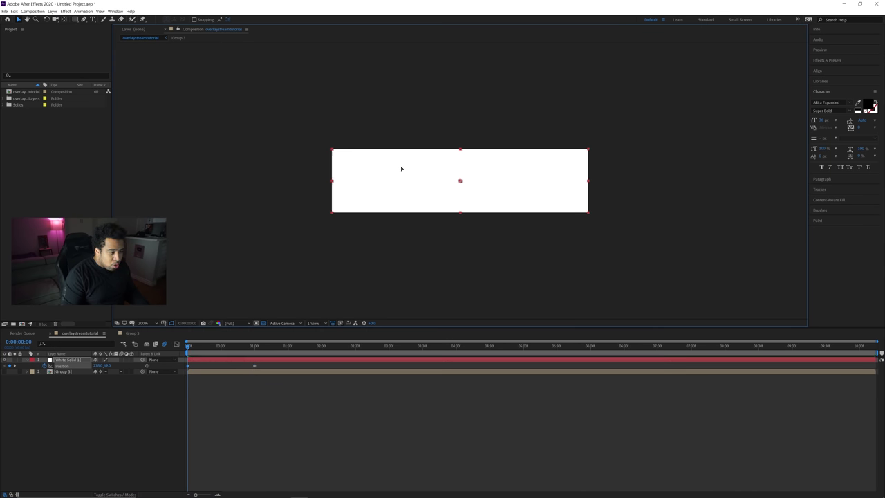
{"action": "left_click_drag", "start_coordinate": [402, 169], "coordinate": [404, 233]}
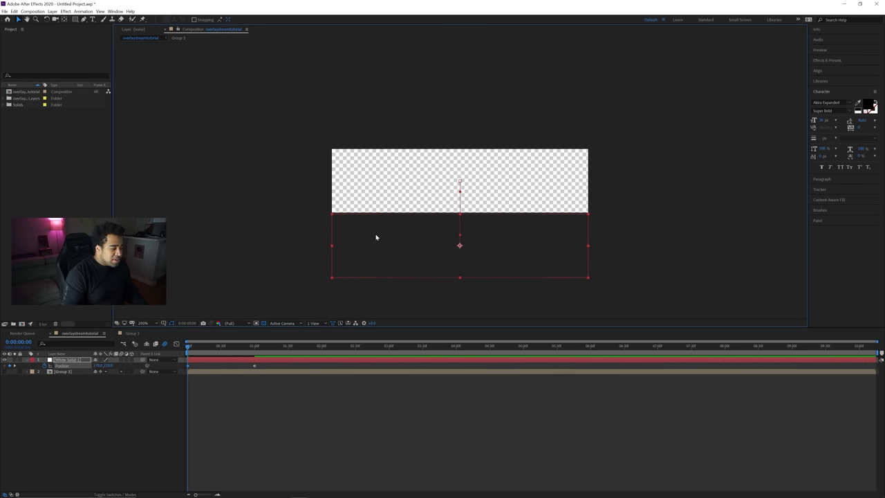
{"action": "key", "text": "space"}
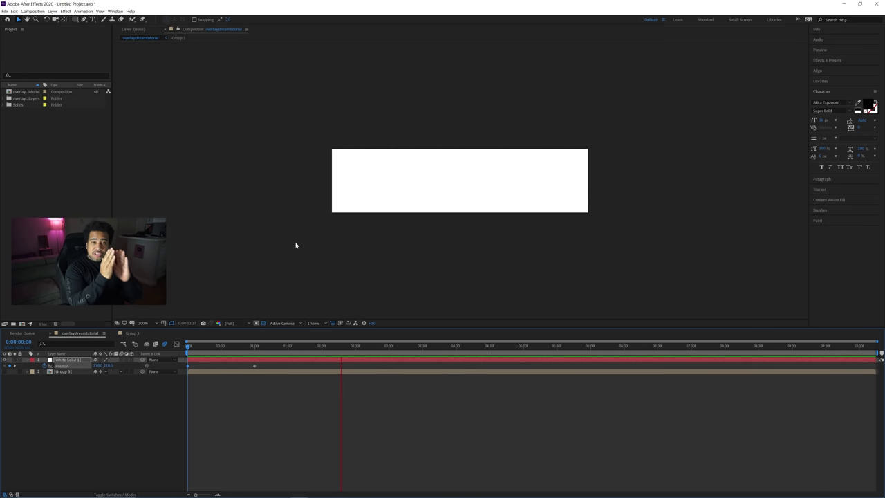
Apply Easy Ease to both Position keyframes of White Solid 1.
{"action": "key", "text": "space"}
{"action": "left_click", "coordinate": [246, 346]}
{"action": "scroll", "coordinate": [403, 241], "scroll_direction": "up", "scroll_amount": 2}
{"action": "left_click_drag", "start_coordinate": [388, 290], "coordinate": [381, 297]}
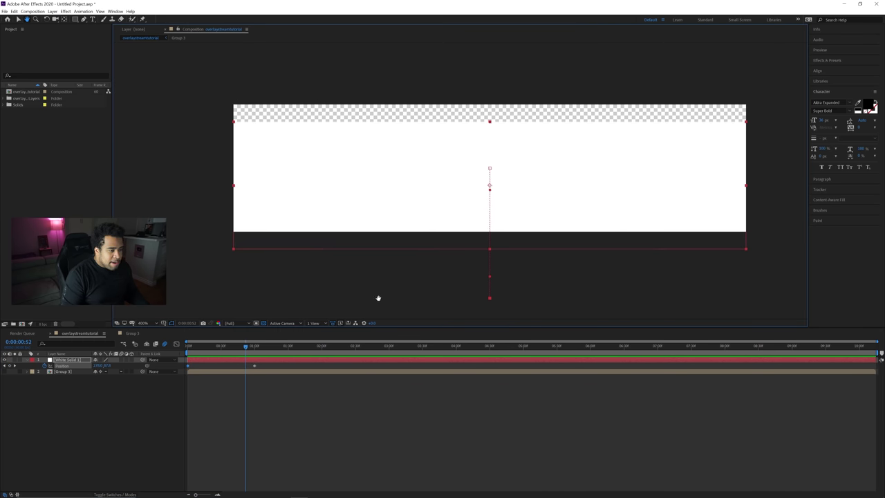
{"action": "left_click_drag", "start_coordinate": [204, 346], "coordinate": [185, 368]}
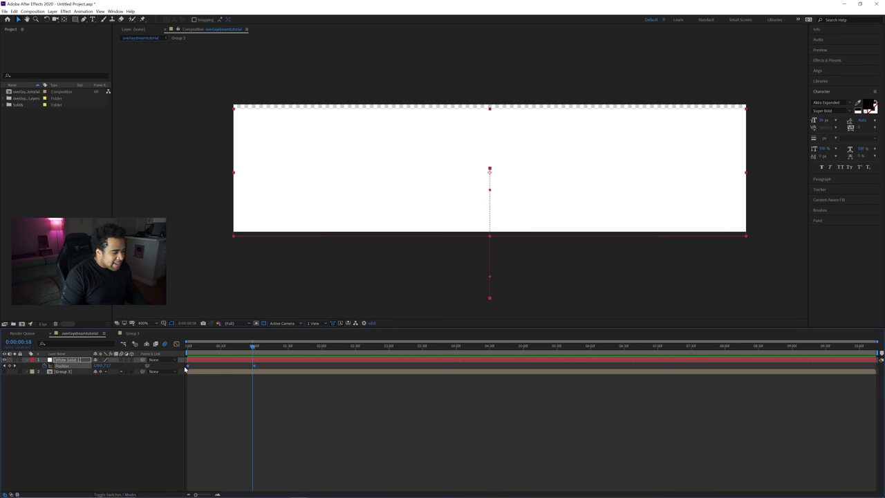
{"action": "right_click", "coordinate": [254, 369]}
{"action": "mouse_move", "coordinate": [287, 442]}
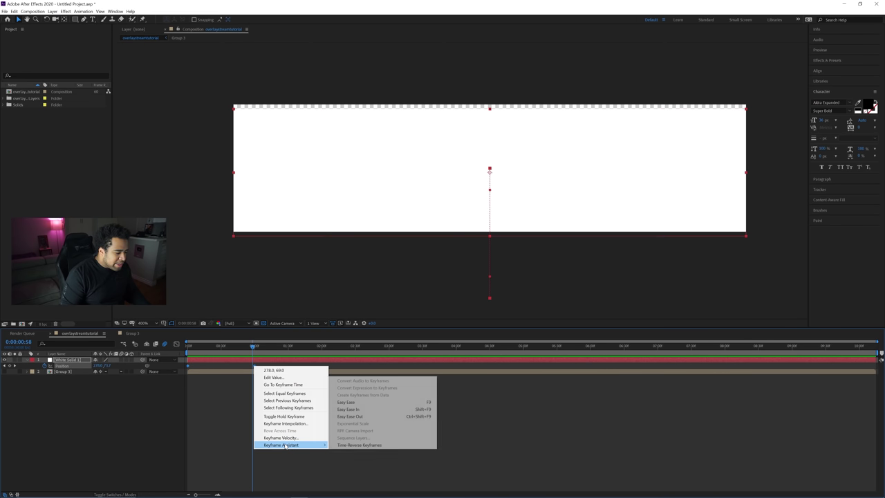
{"action": "left_click", "coordinate": [364, 405]}
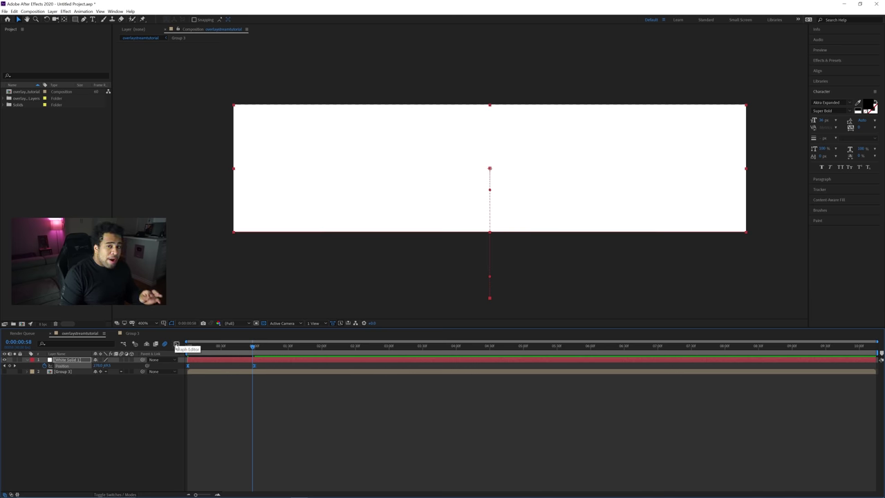
Show White Solid 1's Position in the Graph Editor, view its value graph, and return to the speed graph.
{"action": "left_click", "coordinate": [177, 345]}
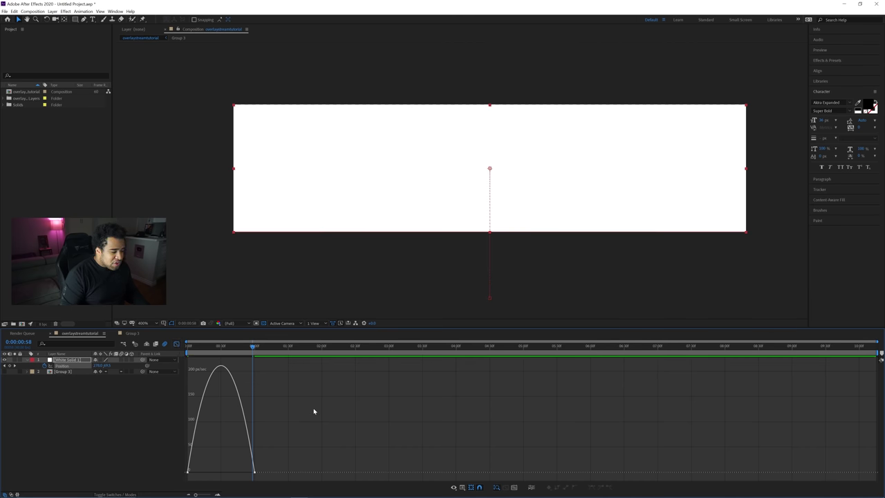
{"action": "right_click", "coordinate": [351, 383]}
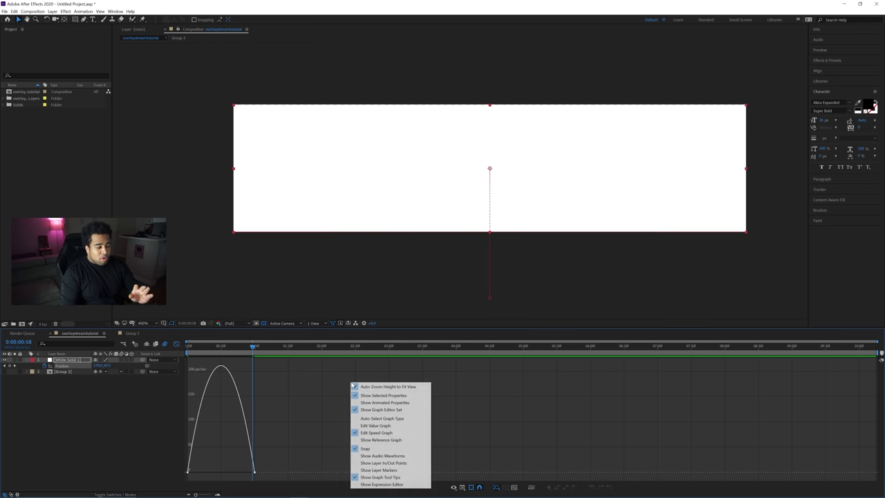
{"action": "left_click", "coordinate": [378, 425]}
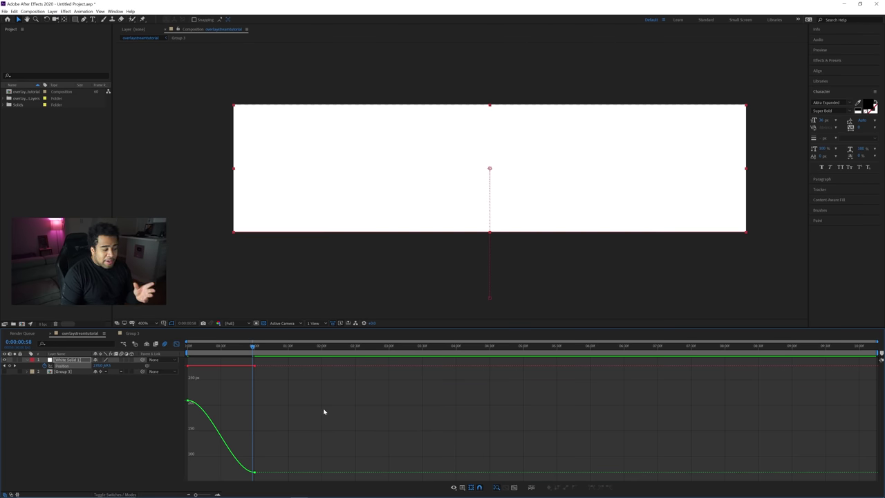
{"action": "right_click", "coordinate": [355, 388]}
{"action": "left_click", "coordinate": [388, 437]}
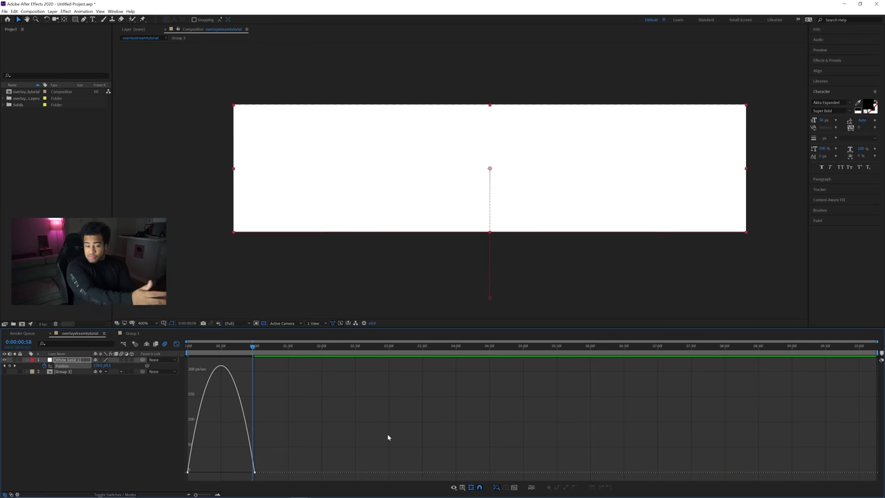
Pull both speed-curve handles of White Solid 1 inward to form a steep central peak, and preview the slide-in.
{"action": "left_click", "coordinate": [205, 495]}
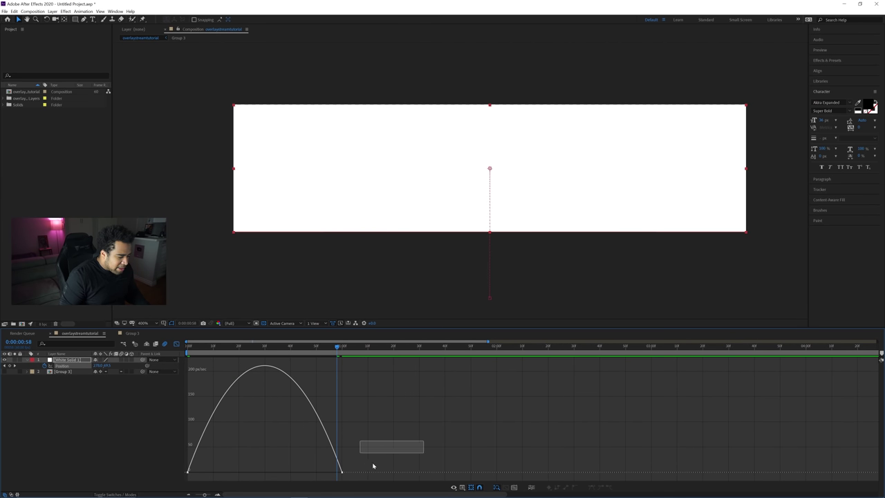
{"action": "left_click_drag", "start_coordinate": [286, 470], "coordinate": [164, 485]}
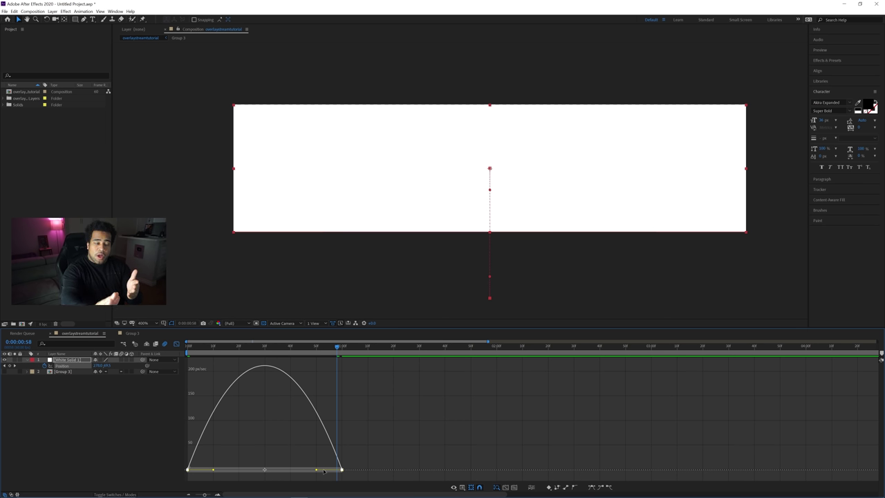
{"action": "left_click_drag", "start_coordinate": [213, 471], "coordinate": [242, 470]}
{"action": "left_click_drag", "start_coordinate": [316, 471], "coordinate": [291, 470]}
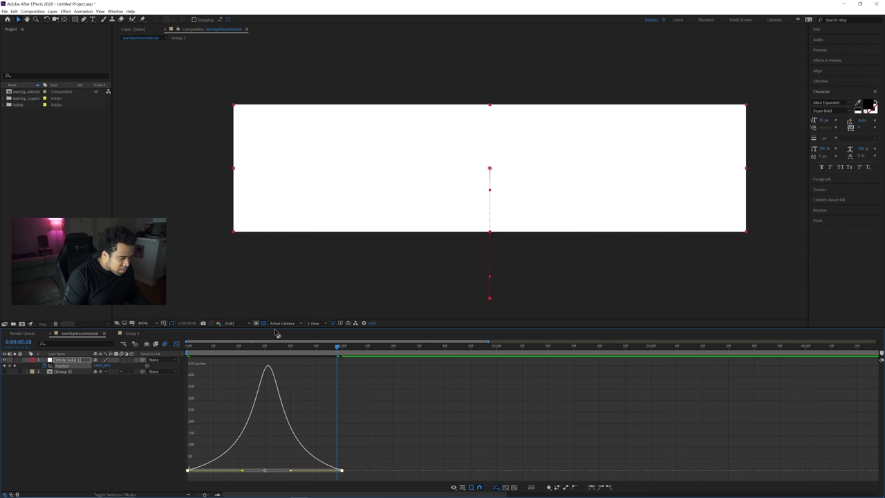
{"action": "left_click", "coordinate": [177, 344]}
{"action": "key", "text": "space"}
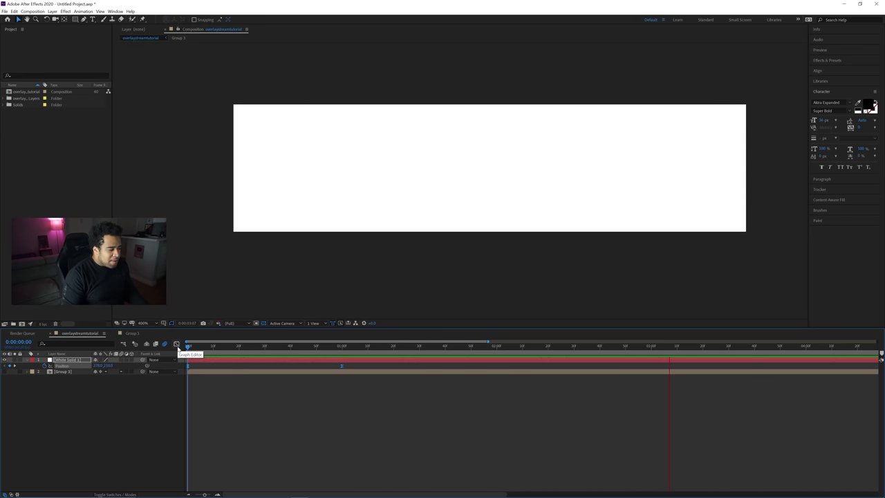
{"action": "key", "text": "space"}
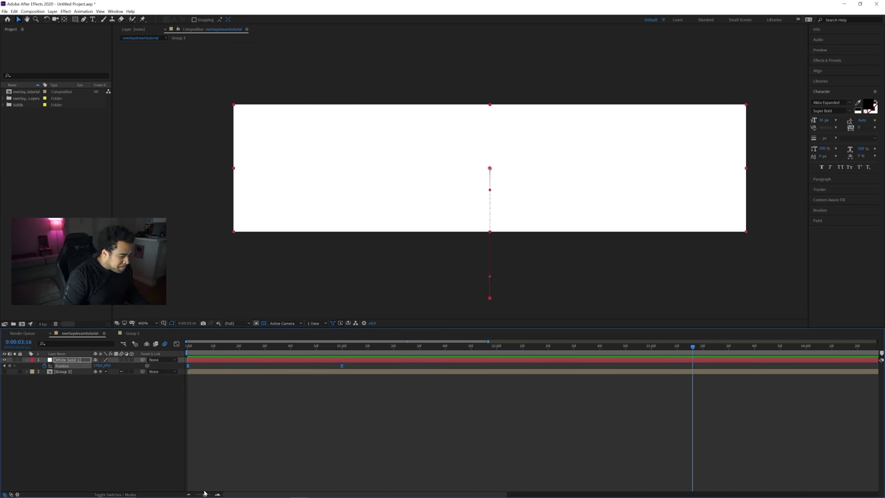
Add a text layer reading "new subscriber" above White Solid 1.
{"action": "left_click_drag", "start_coordinate": [204, 493], "coordinate": [199, 495]}
{"action": "left_click_drag", "start_coordinate": [207, 350], "coordinate": [286, 354]}
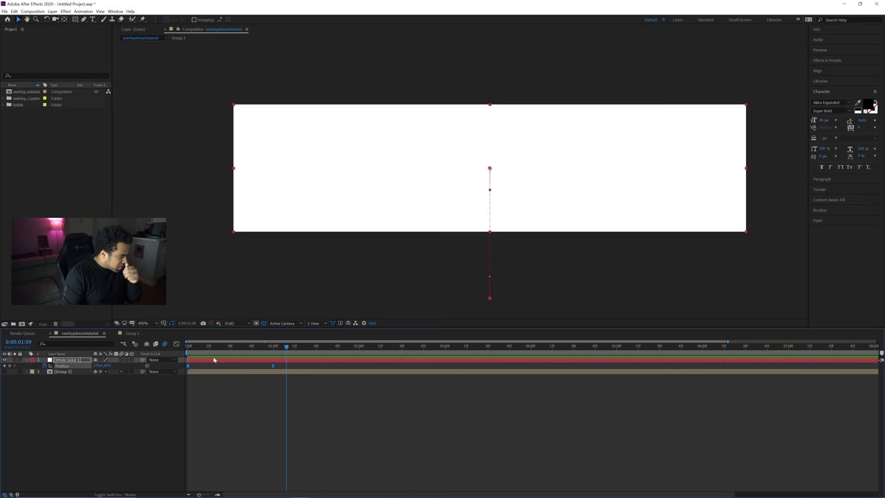
{"action": "left_click", "coordinate": [136, 387]}
{"action": "right_click", "coordinate": [137, 387]}
{"action": "mouse_move", "coordinate": [159, 391]}
{"action": "left_click", "coordinate": [234, 401]}
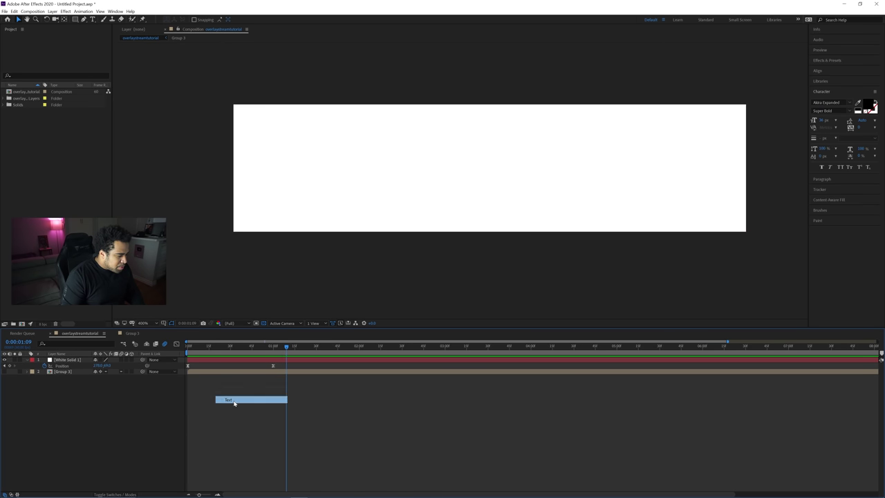
{"action": "type", "text": "new sub"}
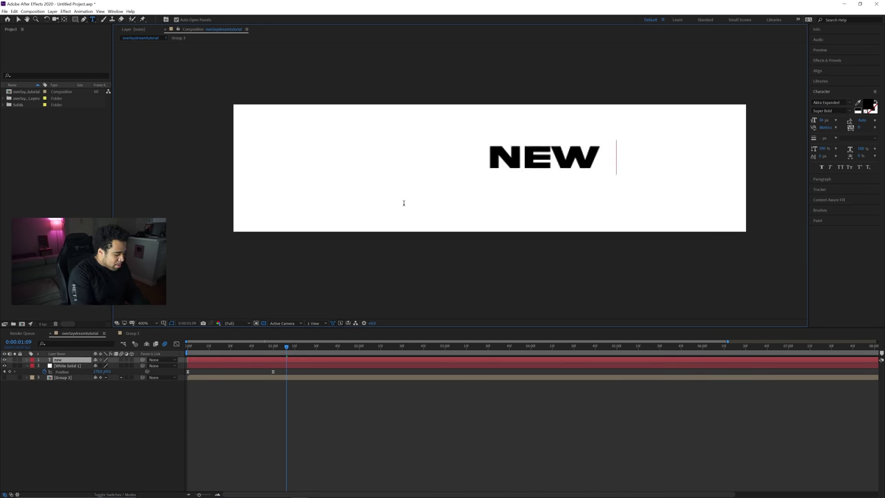
{"action": "type", "text": "scriber"}
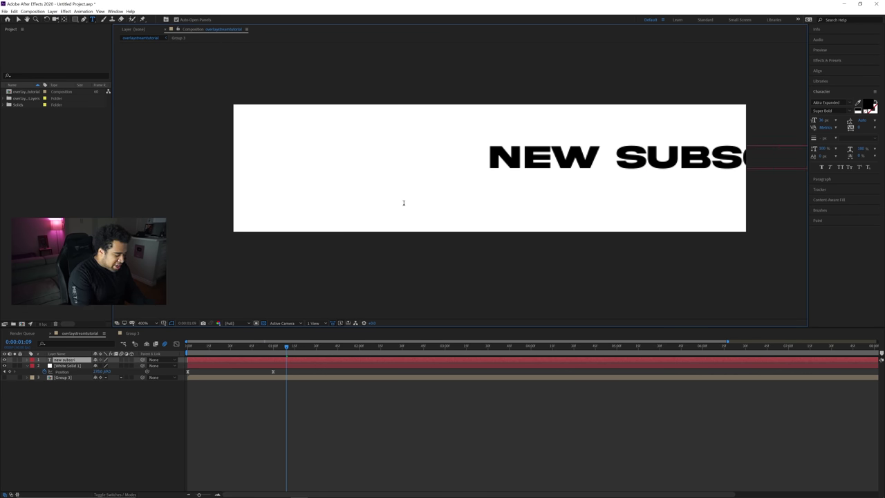
{"action": "left_click", "coordinate": [838, 101]}
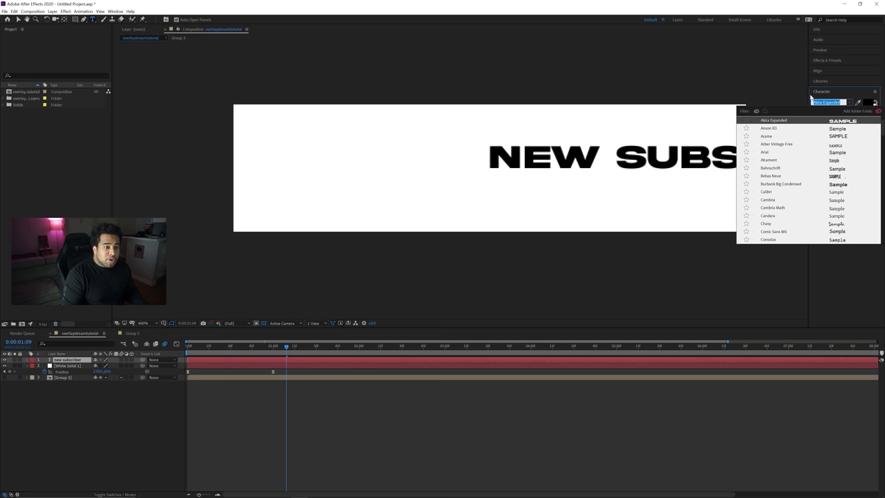
Move the "new subscriber" text to the centre of the white banner.
{"action": "left_click", "coordinate": [18, 19]}
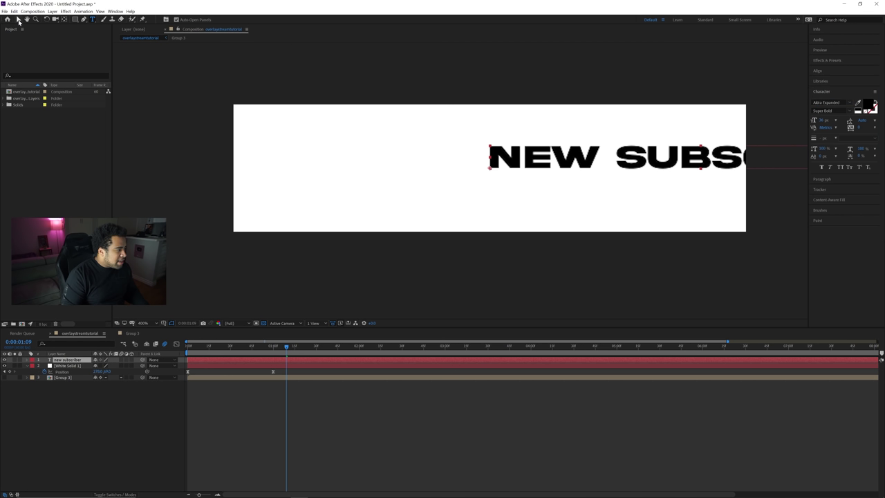
{"action": "left_click_drag", "start_coordinate": [531, 162], "coordinate": [336, 173]}
{"action": "scroll", "coordinate": [491, 183], "scroll_direction": "down", "scroll_amount": 2}
{"action": "left_click_drag", "start_coordinate": [484, 191], "coordinate": [454, 197]}
{"action": "left_click", "coordinate": [468, 226]}
{"action": "scroll", "coordinate": [489, 189], "scroll_direction": "up", "scroll_amount": 2}
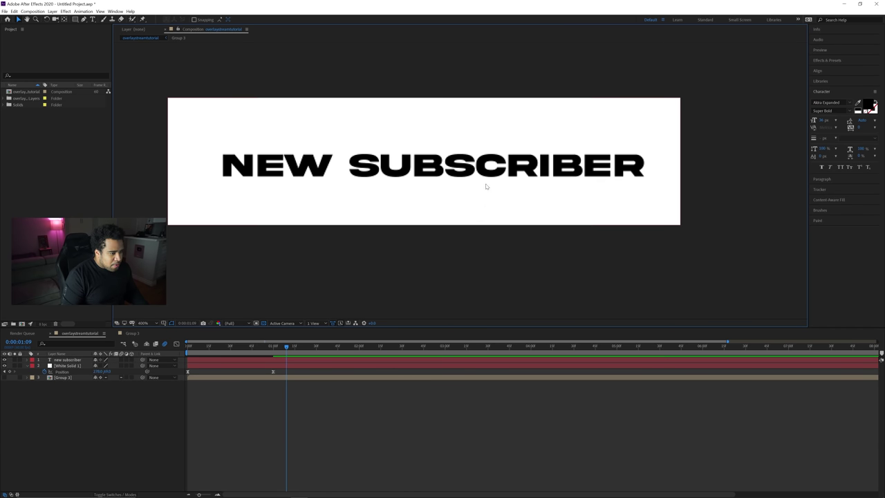
Add Position keyframes to the "new subscriber" text at 0:00:00:35 and 0:00:01:00, both at its centred position.
{"action": "left_click", "coordinate": [484, 166]}
{"action": "left_click", "coordinate": [238, 345]}
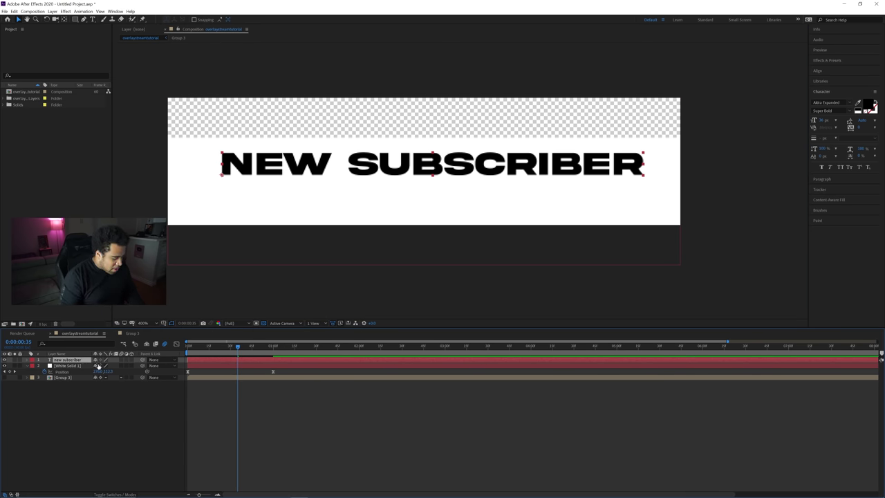
{"action": "key", "text": "p"}
{"action": "left_click_drag", "start_coordinate": [238, 346], "coordinate": [275, 348]}
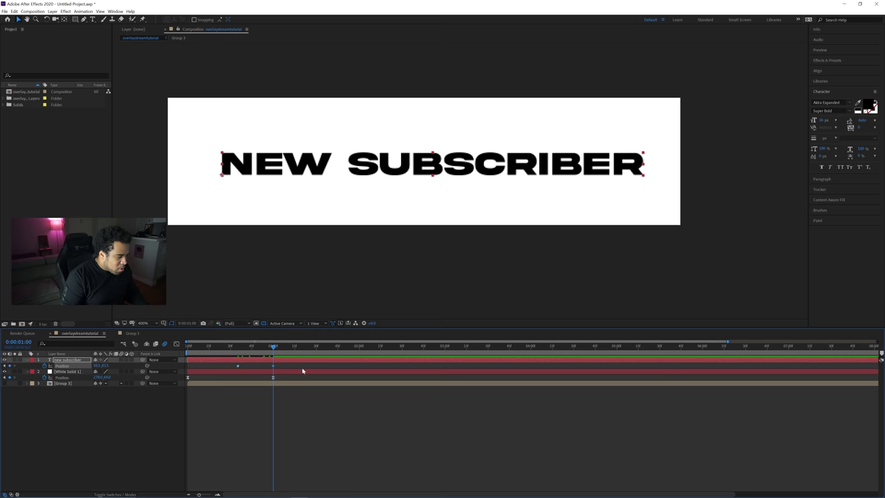
At 0:00:00:35, move the "new subscriber" text straight down until it sits below the frame, and preview the animation.
{"action": "left_click_drag", "start_coordinate": [275, 346], "coordinate": [238, 351]}
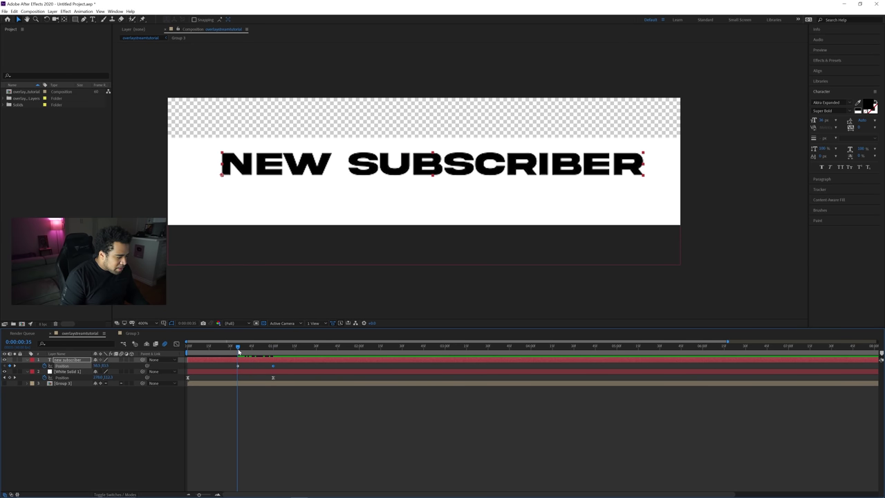
{"action": "mouse_move", "coordinate": [201, 493]}
{"action": "left_mouse_down"}
{"action": "mouse_move", "coordinate": [211, 495]}
{"action": "mouse_move", "coordinate": [195, 495]}
{"action": "left_mouse_up"}
{"action": "left_click_drag", "start_coordinate": [369, 174], "coordinate": [368, 262]}
{"action": "left_click", "coordinate": [190, 346]}
{"action": "key", "text": "space"}
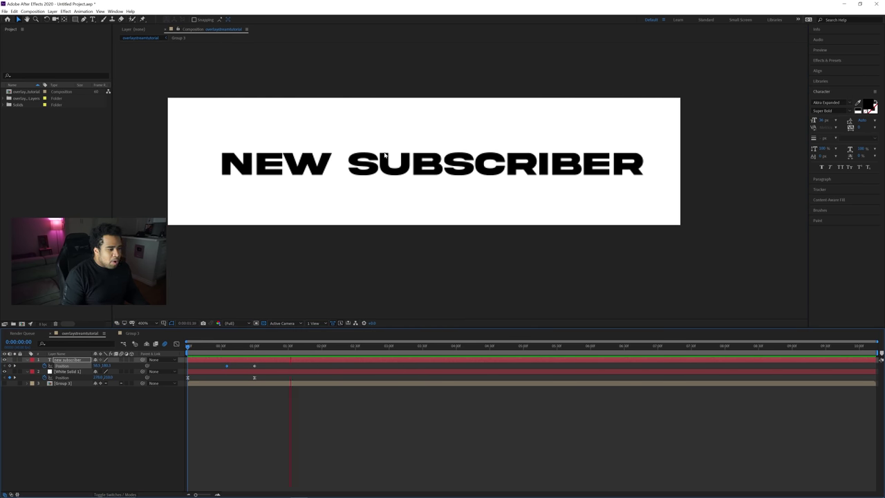
{"action": "key", "text": "space"}
Apply Easy Ease to both Position keyframes of the "new subscriber" text.
{"action": "left_click", "coordinate": [227, 366]}
{"action": "left_click_drag", "start_coordinate": [228, 369], "coordinate": [228, 369]}
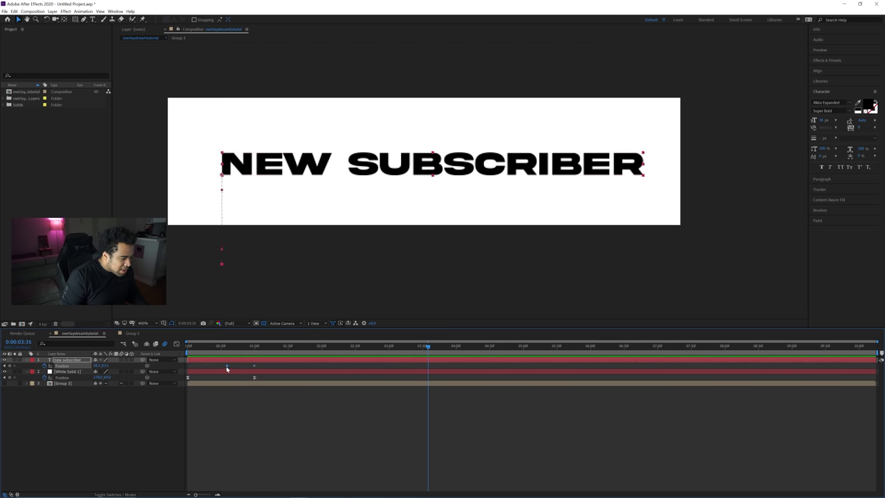
{"action": "right_click", "coordinate": [228, 369]}
{"action": "mouse_move", "coordinate": [253, 444]}
{"action": "left_click", "coordinate": [312, 402]}
Reshape the text's speed graph by extending the first keyframe's handle towards the second, and preview the animation.
{"action": "key", "text": "shift+F3"}
{"action": "left_click_drag", "start_coordinate": [199, 495], "coordinate": [206, 495]}
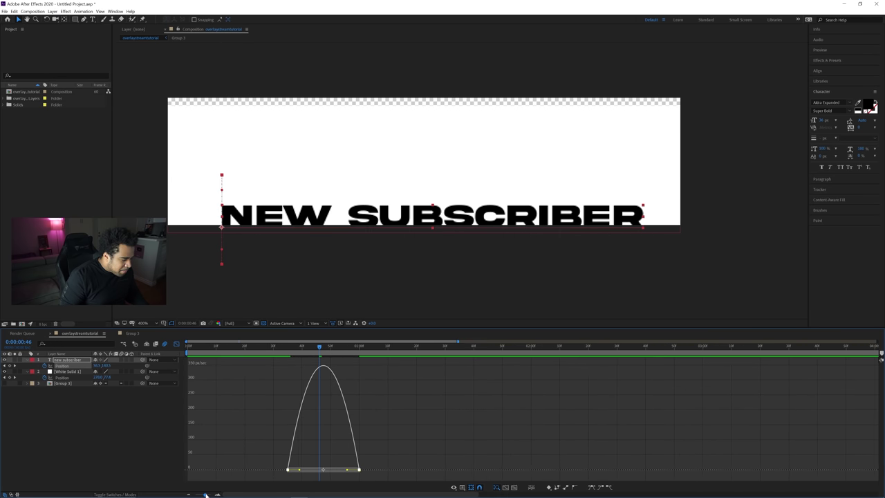
{"action": "left_click_drag", "start_coordinate": [298, 470], "coordinate": [337, 469]}
{"action": "key", "text": "shift+F3"}
{"action": "key", "text": "space"}
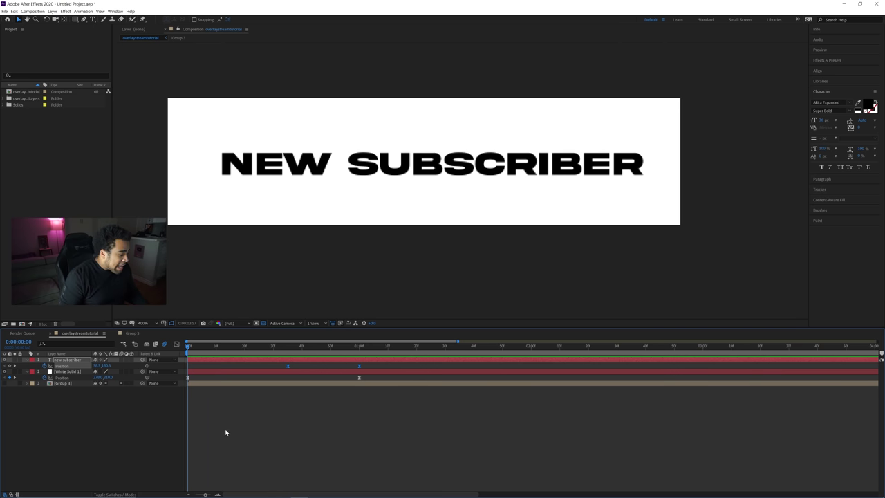
Add Position keyframes at 0:00:01:44 to both the "new subscriber" text and White Solid 1, holding their centred positions.
{"action": "left_click_drag", "start_coordinate": [204, 495], "coordinate": [196, 495]}
{"action": "left_click_drag", "start_coordinate": [267, 346], "coordinate": [309, 350]}
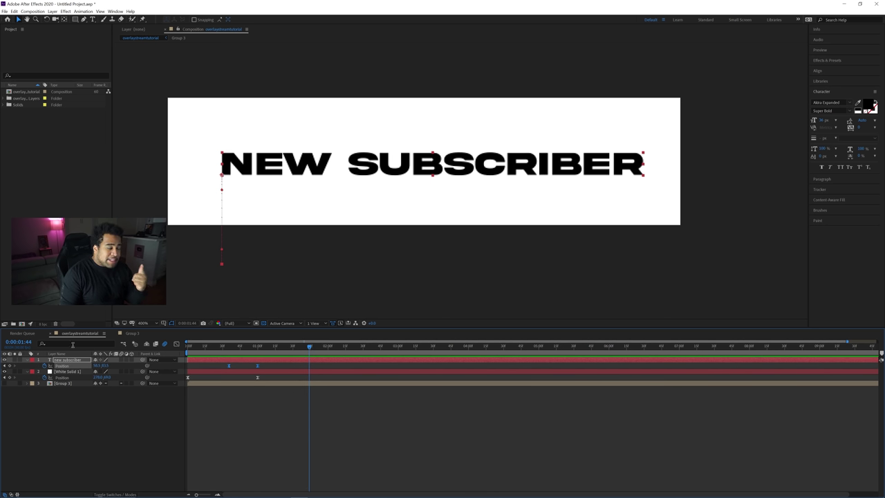
{"action": "left_click", "coordinate": [15, 377]}
{"action": "left_click_drag", "start_coordinate": [258, 350], "coordinate": [309, 348]}
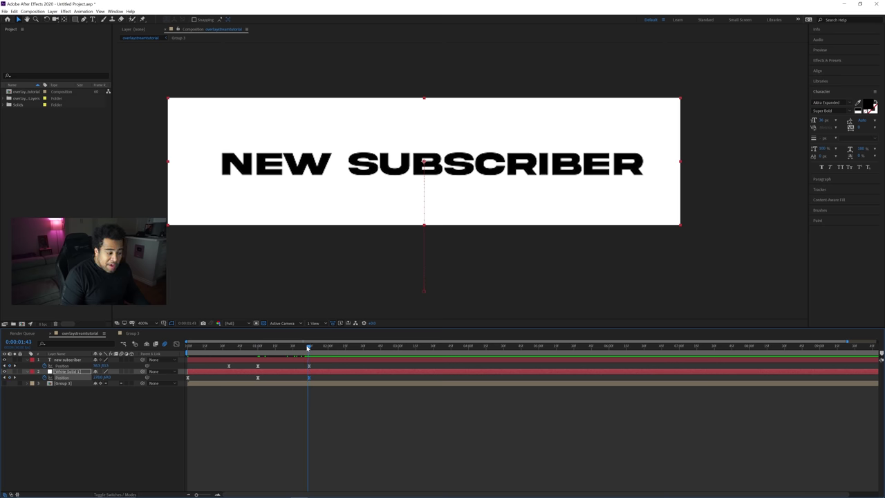
At 0:00:02:00, move the "new subscriber" text and White Solid 1 straight up until both sit just above the frame.
{"action": "left_click_drag", "start_coordinate": [196, 495], "coordinate": [206, 495]}
{"action": "key", "text": "Page_Down"}
{"action": "key", "text": "Page_Down"}
{"action": "key", "text": "Page_Down"}
{"action": "key", "text": "Page_Down"}
{"action": "key", "text": "Page_Down"}
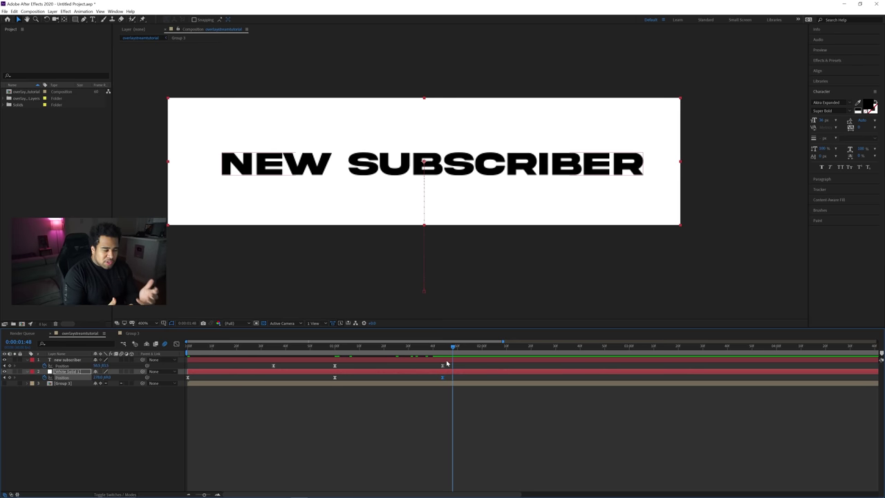
{"action": "left_click_drag", "start_coordinate": [472, 346], "coordinate": [482, 347]}
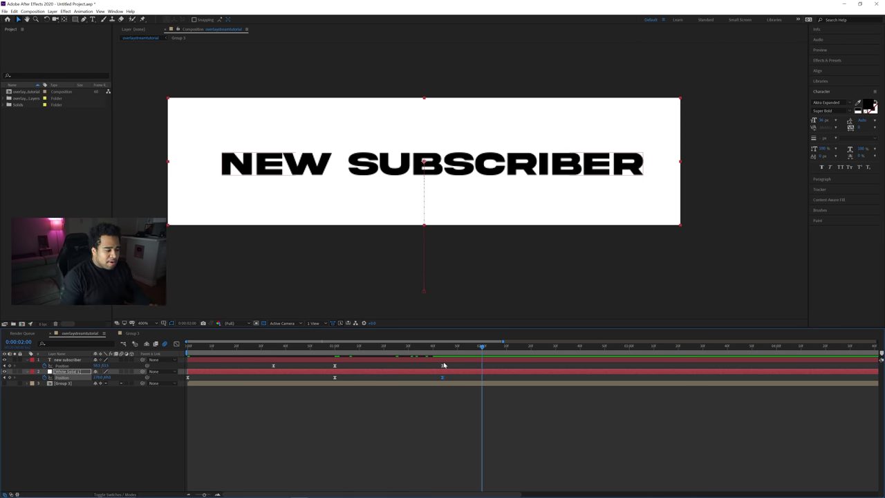
{"action": "left_click", "coordinate": [453, 163]}
{"action": "left_click_drag", "start_coordinate": [453, 162], "coordinate": [461, 75]}
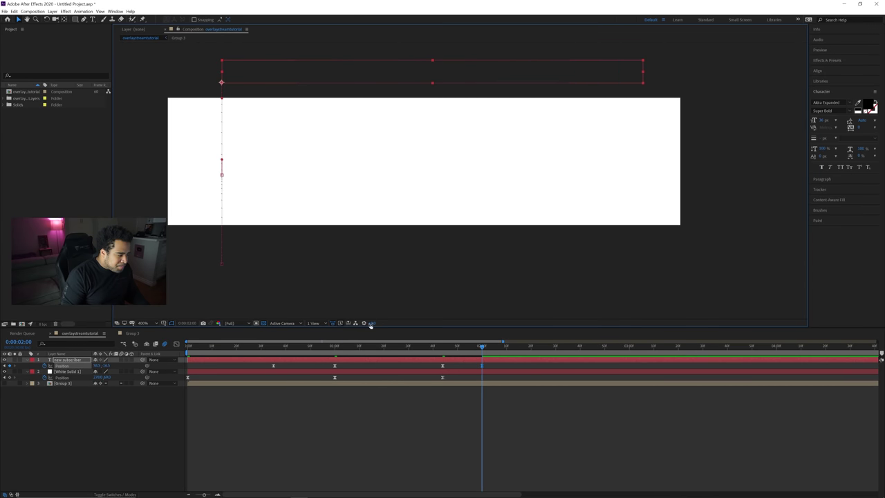
{"action": "left_click", "coordinate": [68, 371]}
{"action": "left_click_drag", "start_coordinate": [426, 192], "coordinate": [464, 57]}
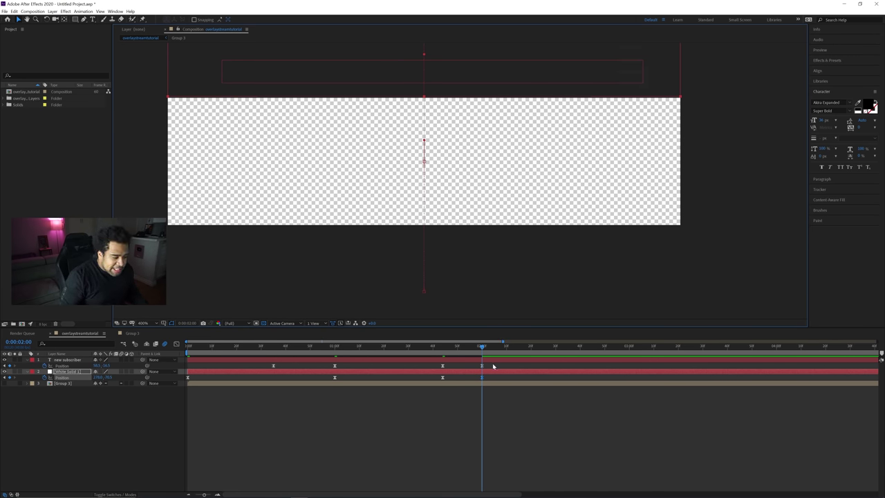
Delay White Solid 1's last Position keyframe by about 7 frames and preview the whole animation from the start.
{"action": "left_click_drag", "start_coordinate": [482, 378], "coordinate": [499, 380]}
{"action": "key", "text": "Home"}
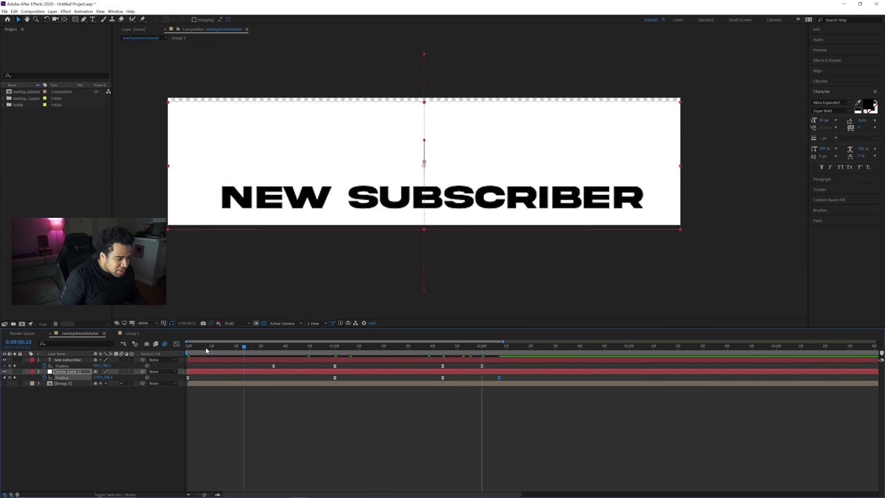
{"action": "key", "text": "space"}
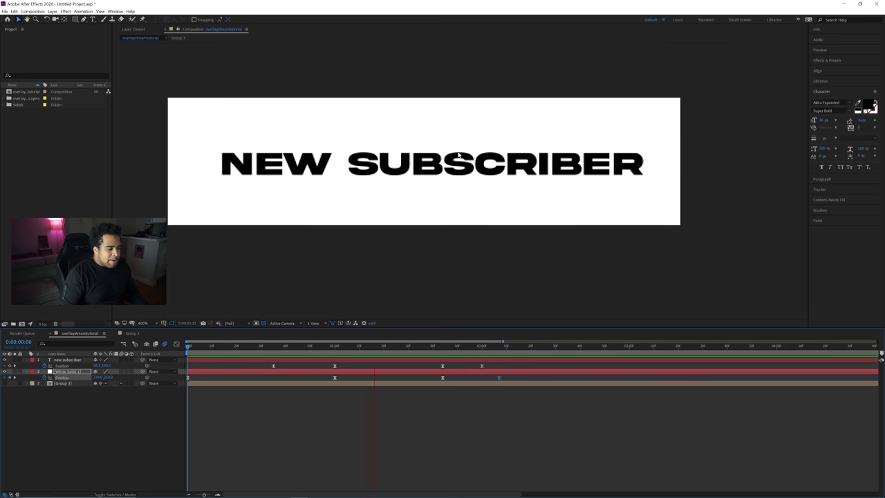
Scrub the timeline to 0:00:01:53 to check how the text and white solid slide out.
{"action": "left_click_drag", "start_coordinate": [457, 349], "coordinate": [465, 350]}
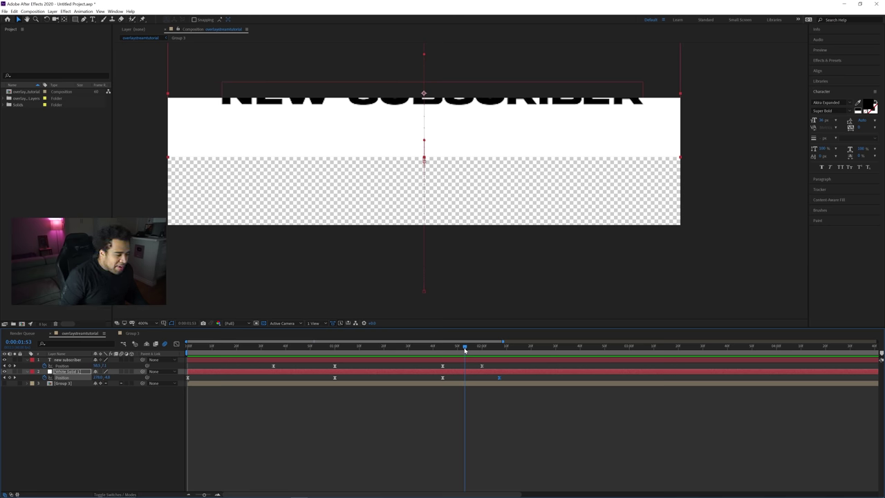
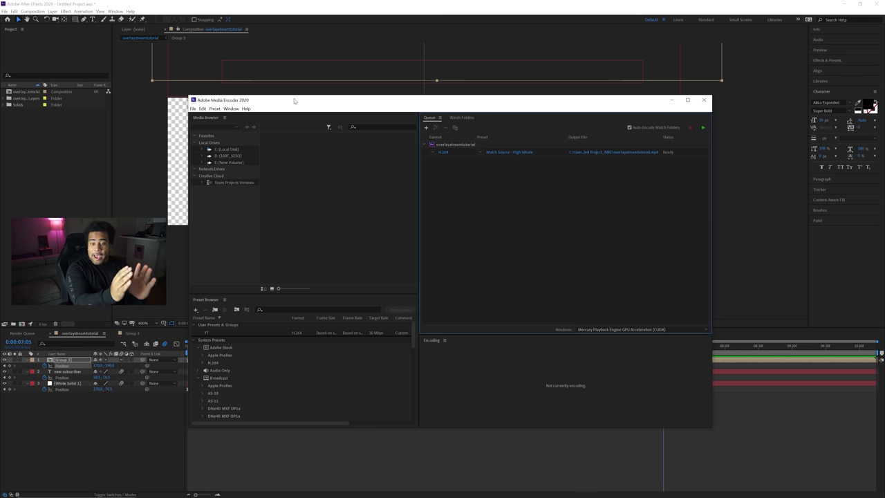
Open the export settings of the queued overlaystreamtutorial composition in Media Encoder, set the format to WebM and turn off audio export.
{"action": "left_click", "coordinate": [444, 153]}
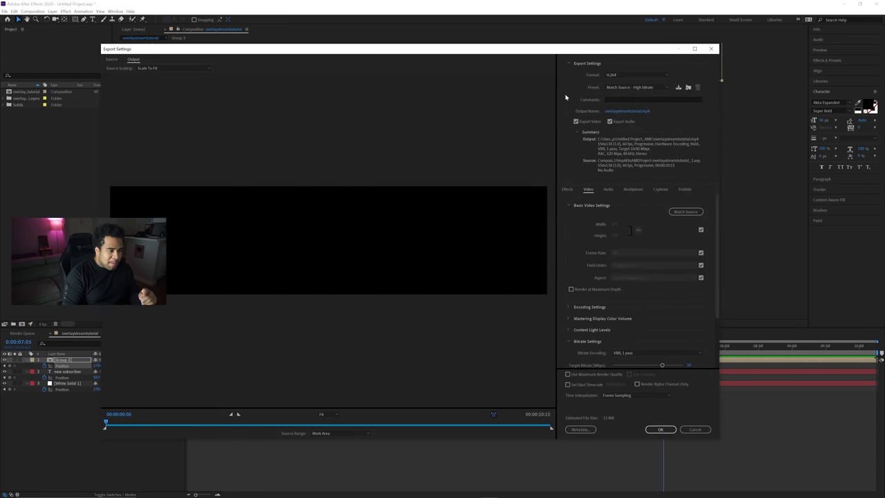
{"action": "left_click", "coordinate": [623, 75]}
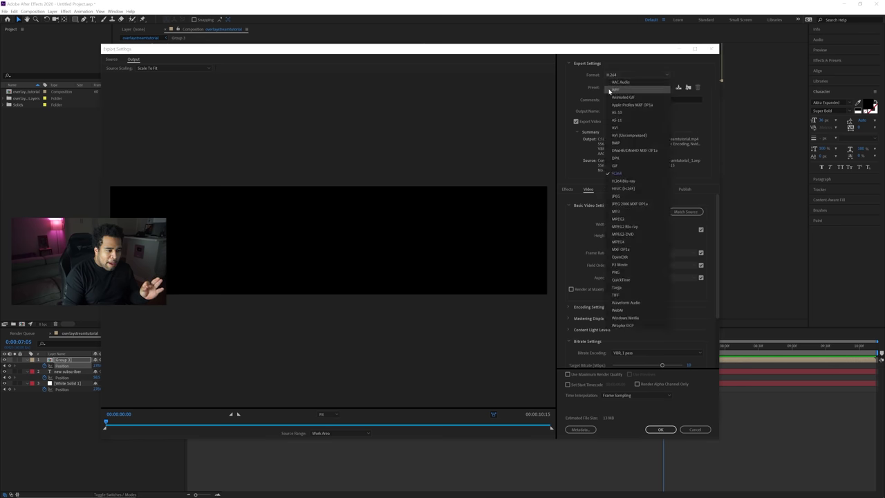
{"action": "left_click", "coordinate": [617, 311]}
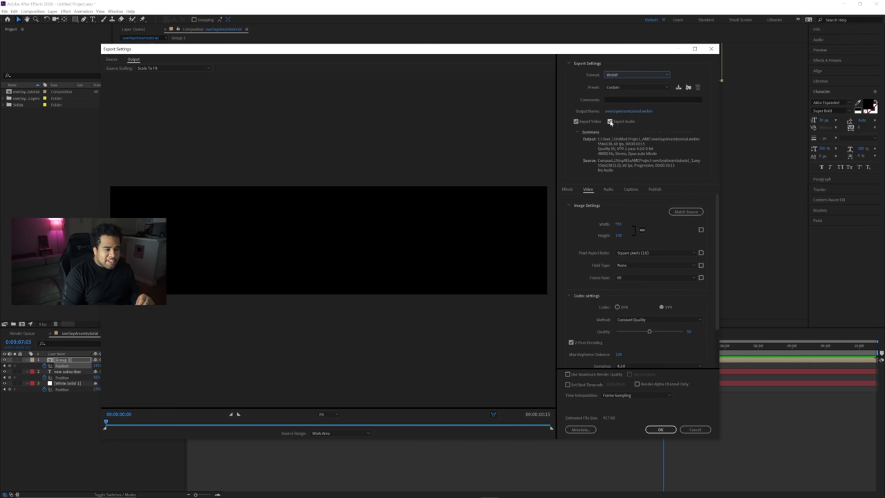
{"action": "left_click", "coordinate": [610, 122]}
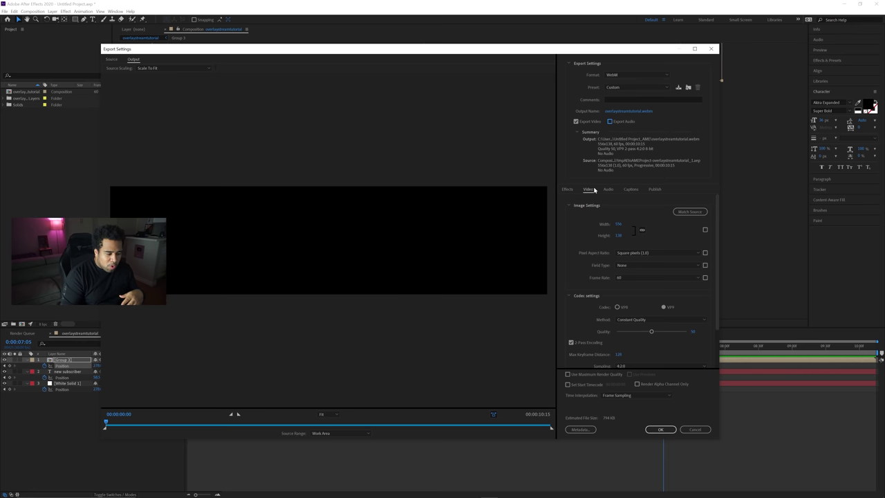
Set the codec method to Constrained Quality with a bitrate around 8,000 kb/s, including the alpha channel and maximum render quality.
{"action": "left_click", "coordinate": [644, 320]}
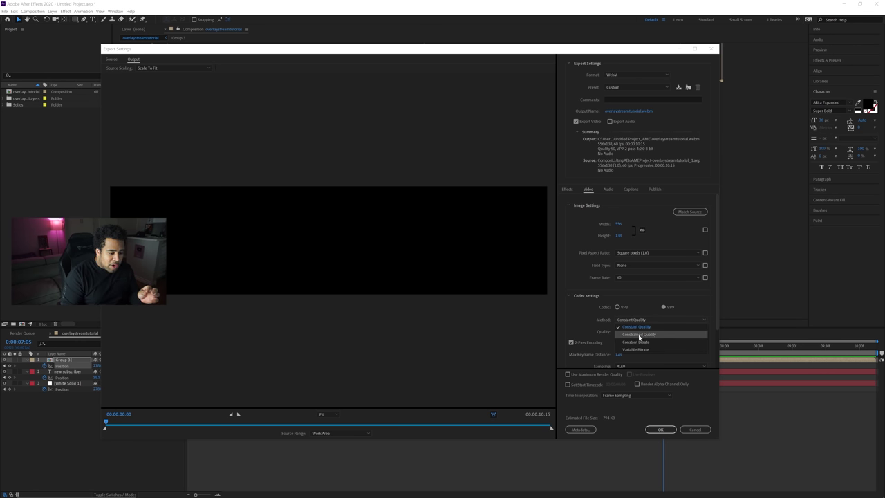
{"action": "left_click", "coordinate": [639, 334]}
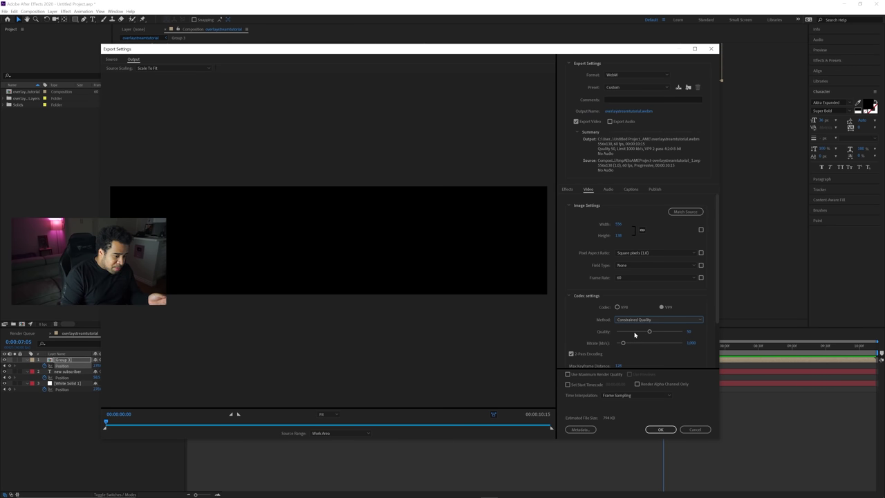
{"action": "left_click", "coordinate": [622, 344]}
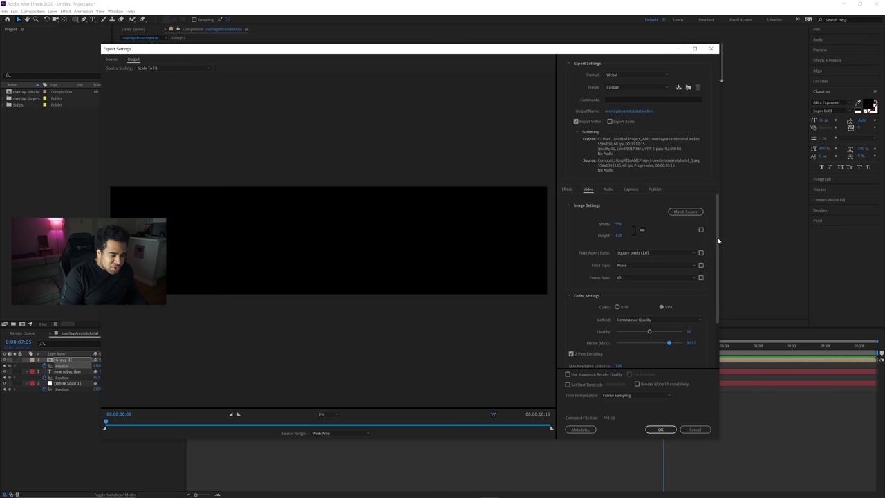
{"action": "scroll", "coordinate": [717, 242], "scroll_direction": "down", "scroll_amount": 3}
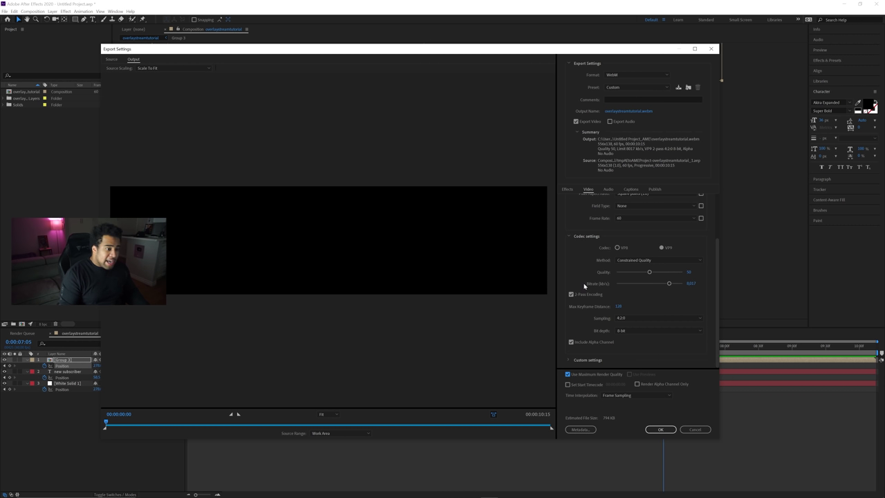
Name the output file tutorial1, accept the export settings and start encoding the queue.
{"action": "left_click", "coordinate": [626, 112]}
{"action": "key", "text": "BackSpace"}
{"action": "type", "text": "tutorial1"}
{"action": "key", "text": "Return"}
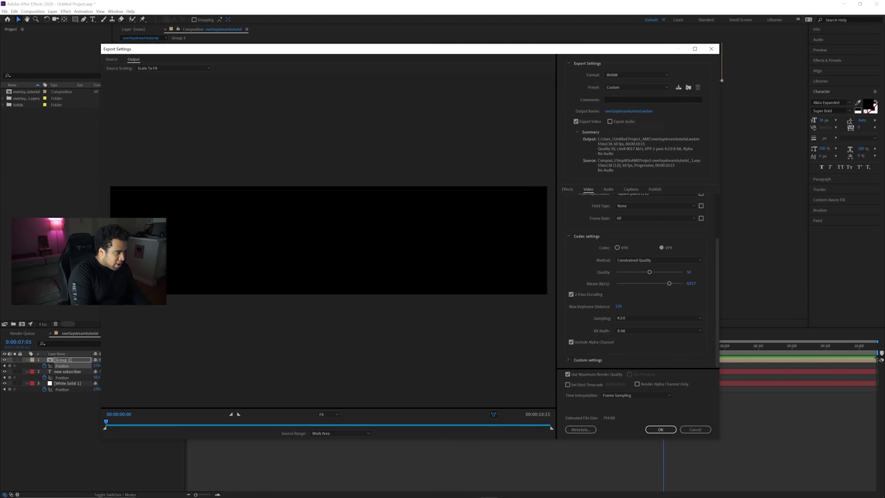
{"action": "left_click", "coordinate": [669, 429]}
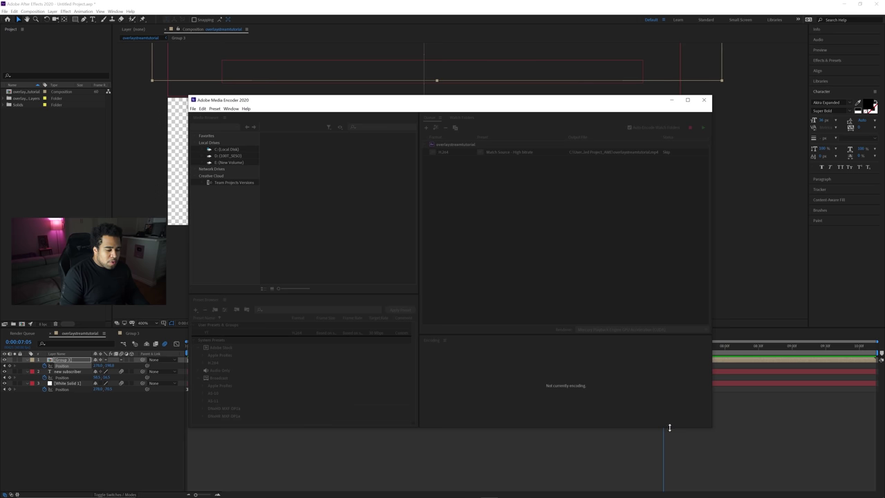
{"action": "left_click", "coordinate": [702, 129]}
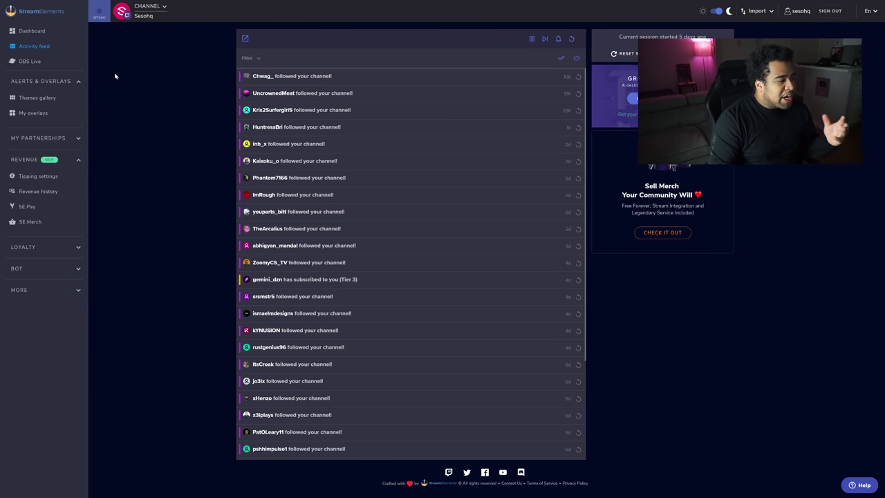
In StreamElements, create a new blank overlay from My overlays at 1080p resolution.
{"action": "left_click", "coordinate": [42, 114]}
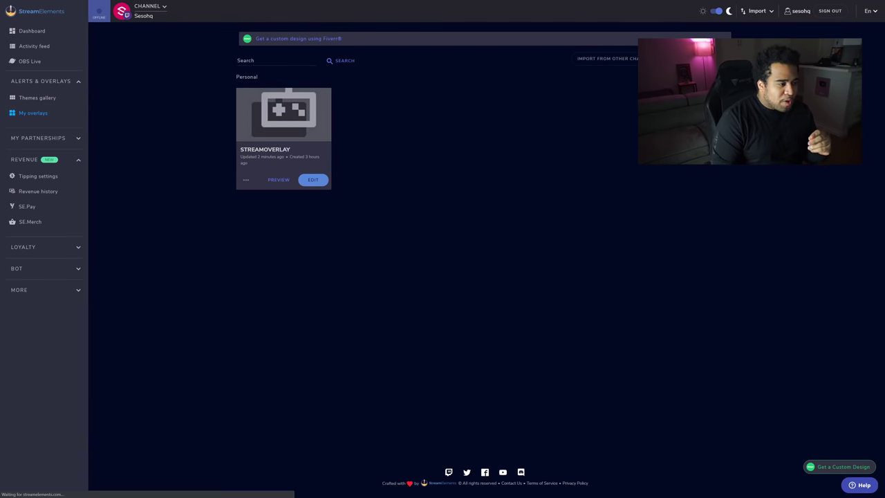
{"action": "left_click", "coordinate": [698, 59]}
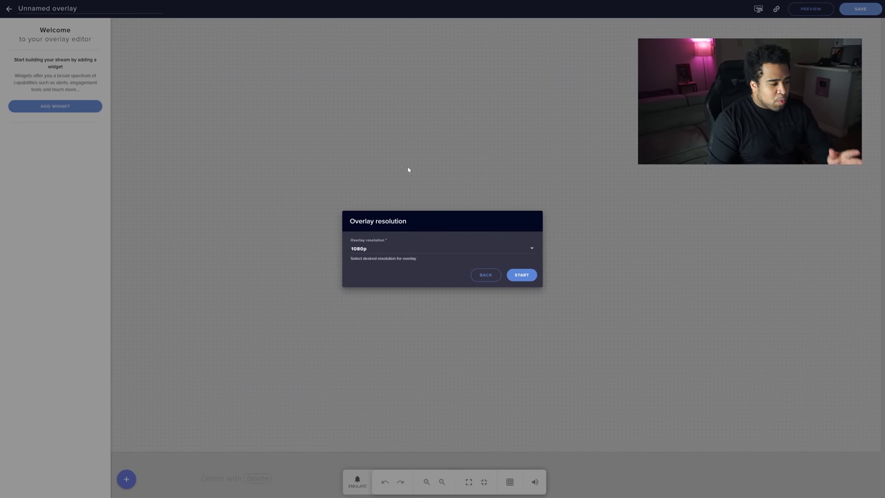
{"action": "left_click", "coordinate": [518, 274]}
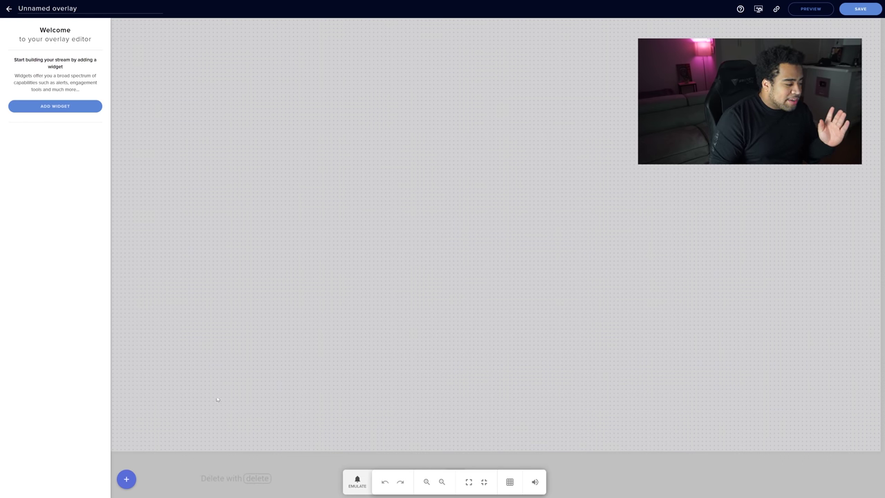
{"action": "left_click", "coordinate": [126, 477]}
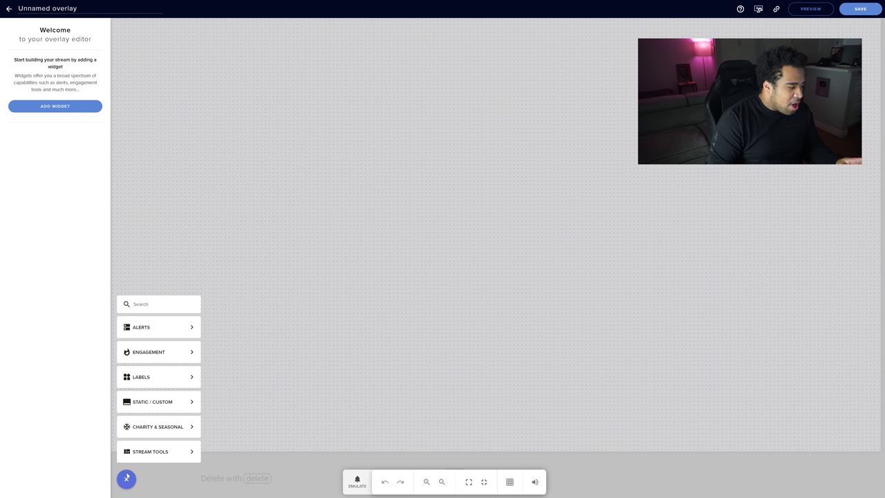
{"action": "mouse_move", "coordinate": [151, 409]}
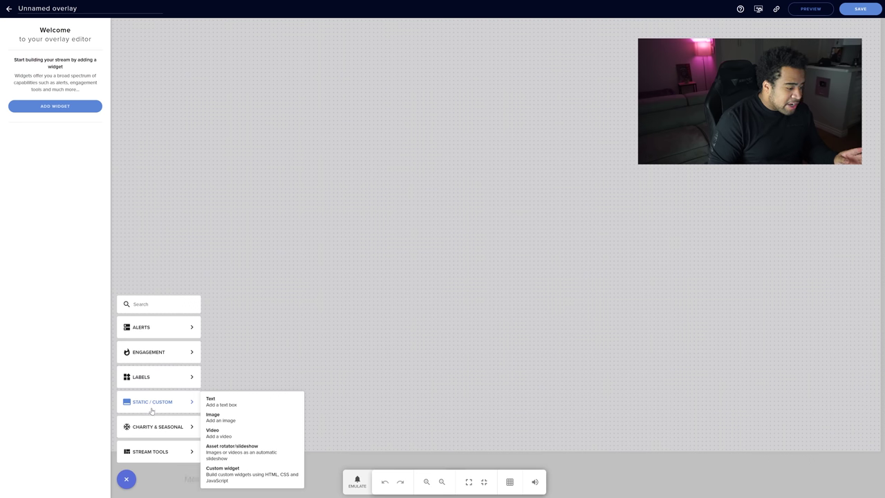
{"action": "left_click", "coordinate": [234, 420]}
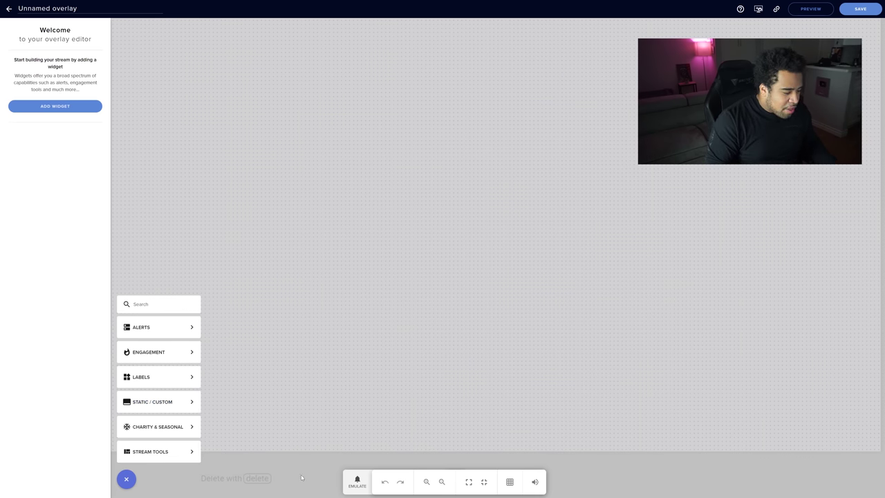
Switch to Photoshop, set up a Save for Web export of the banner as transparent PNG-24, cancel it and return to the StreamElements overlay.
{"action": "key", "text": "super"}
{"action": "left_click", "coordinate": [336, 491]}
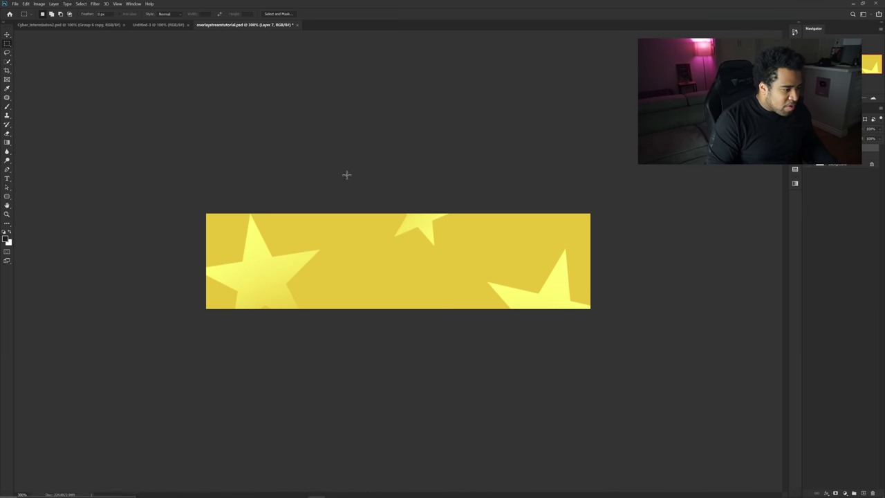
{"action": "key", "text": "v"}
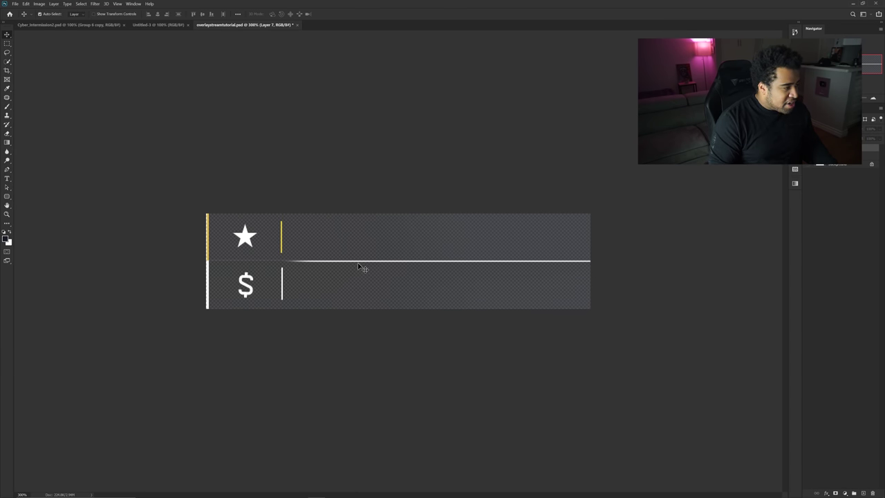
{"action": "key", "text": "ctrl+alt+shift+s"}
{"action": "left_click", "coordinate": [553, 157]}
{"action": "left_click", "coordinate": [547, 179]}
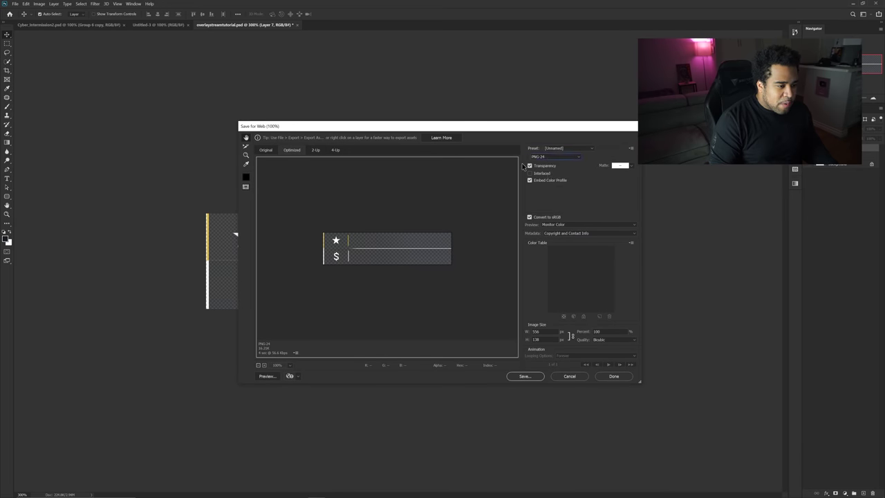
{"action": "left_click", "coordinate": [569, 376]}
{"action": "mouse_move", "coordinate": [265, 491]}
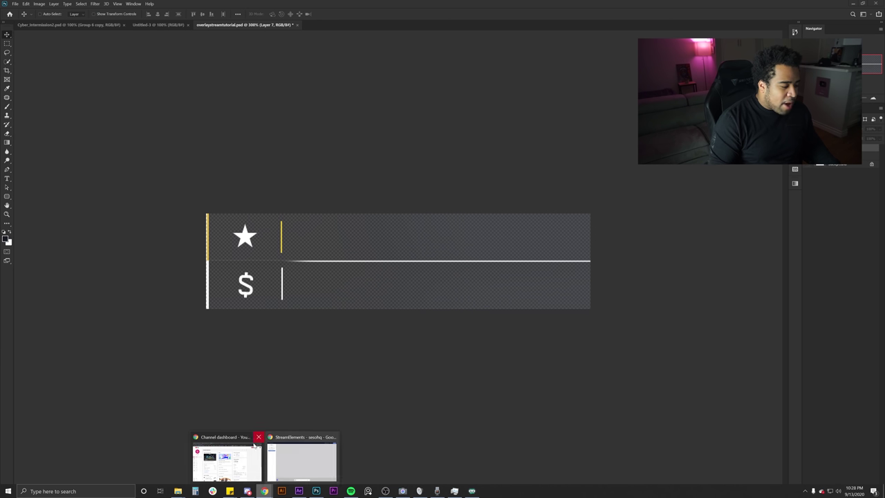
{"action": "left_click", "coordinate": [289, 460]}
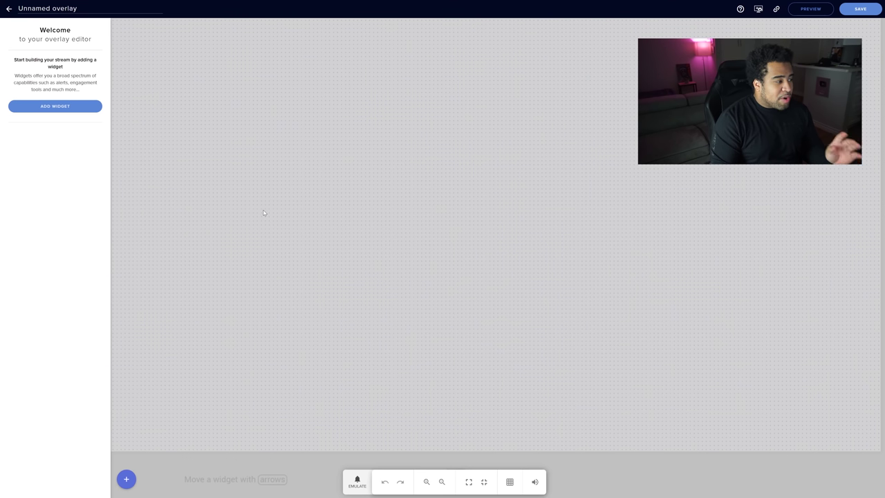
Add an image widget to the overlay using the uploaded star-and-dollar banner image, and place it near the centre of the canvas.
{"action": "left_click", "coordinate": [125, 479]}
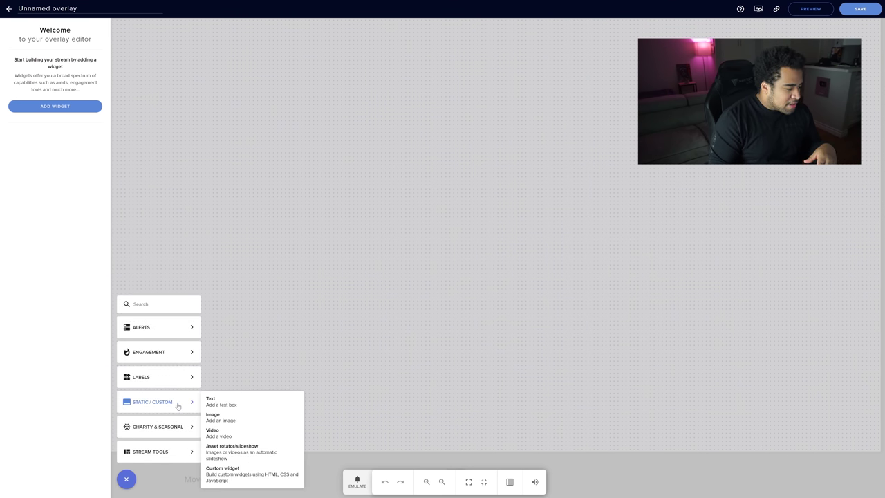
{"action": "left_click", "coordinate": [220, 418]}
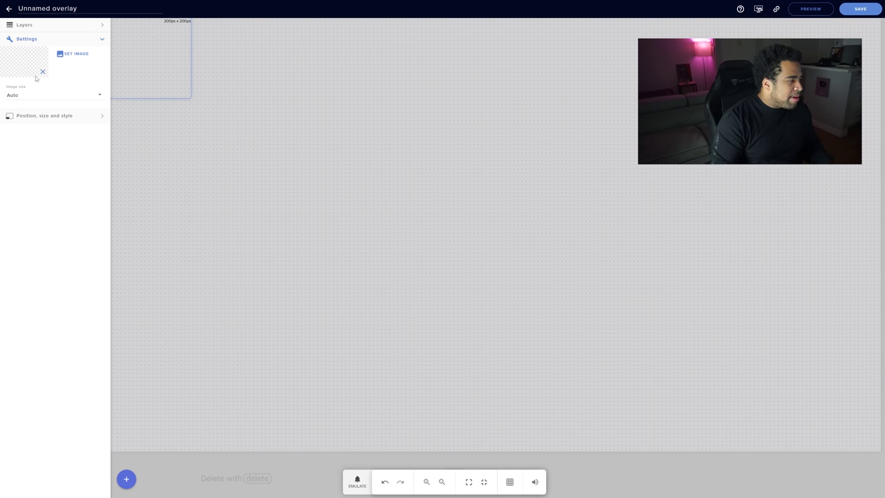
{"action": "left_click", "coordinate": [89, 57]}
{"action": "mouse_move", "coordinate": [183, 198]}
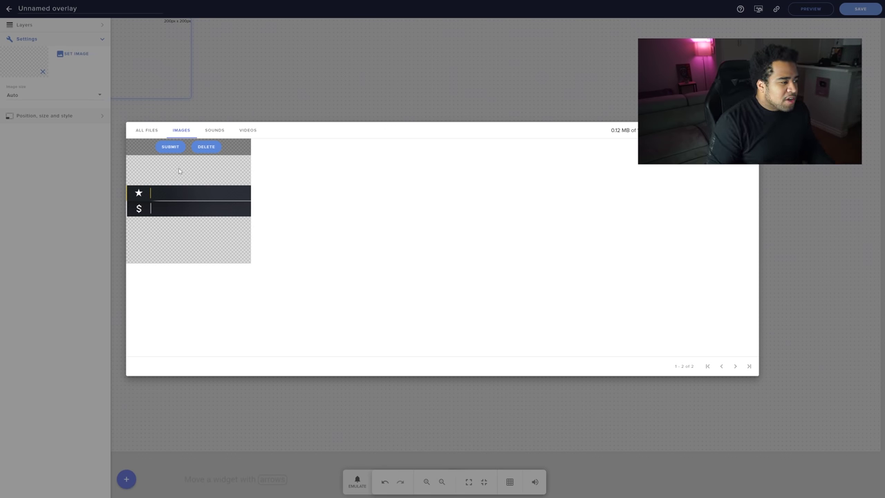
{"action": "left_click", "coordinate": [170, 147]}
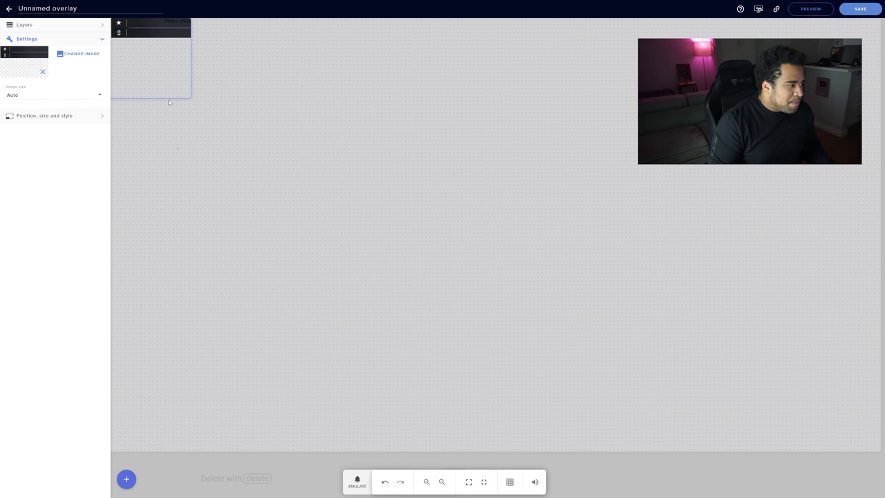
{"action": "left_click_drag", "start_coordinate": [165, 54], "coordinate": [455, 238]}
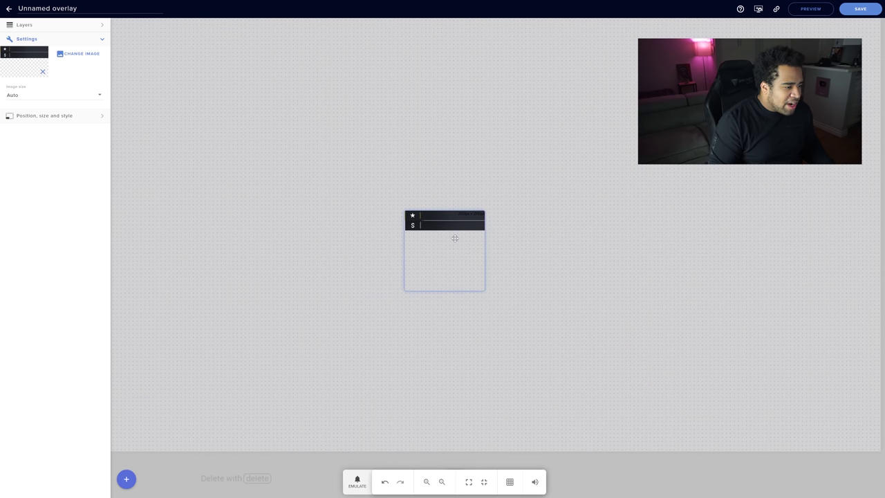
Resize the banner image widget to 400 px wide and 100 px high so its frame fits the banner.
{"action": "left_click", "coordinate": [104, 28]}
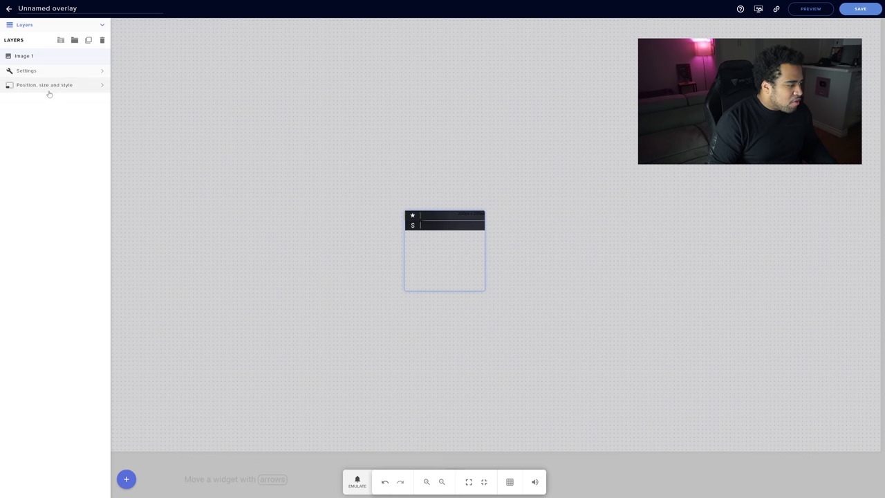
{"action": "left_click", "coordinate": [63, 86]}
{"action": "left_click", "coordinate": [15, 76]}
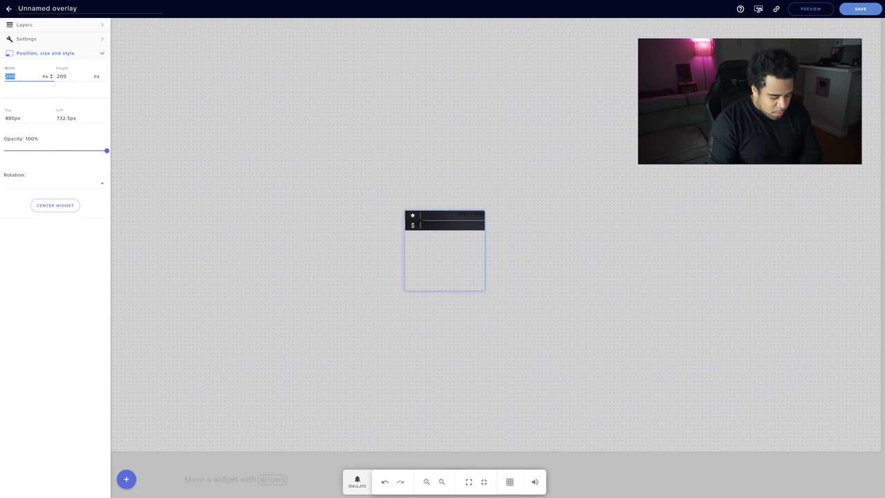
{"action": "type", "text": "400"}
{"action": "key", "text": "Tab"}
{"action": "type", "text": "400"}
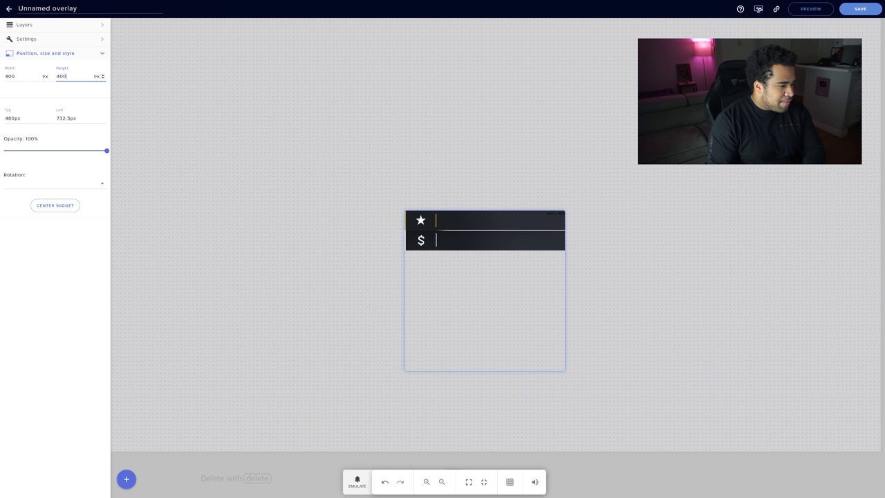
{"action": "key", "text": "ctrl+z"}
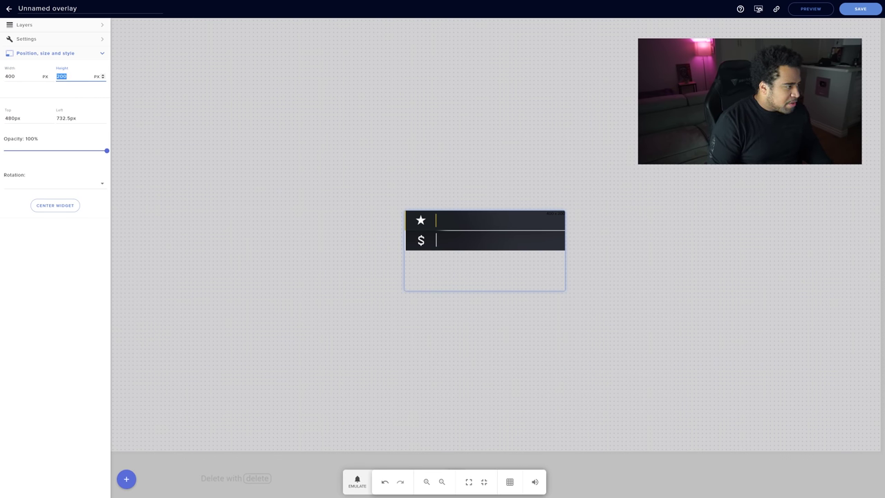
{"action": "left_click", "coordinate": [55, 182]}
{"action": "left_click", "coordinate": [21, 183]}
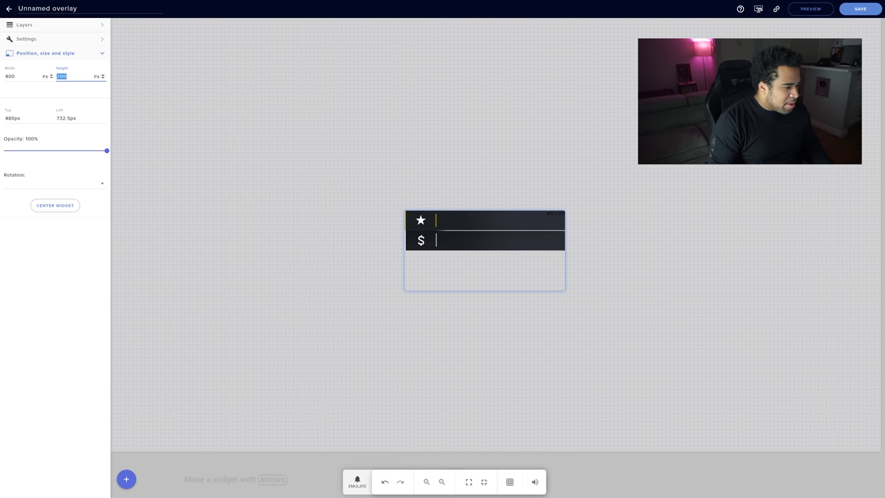
{"action": "type", "text": "100"}
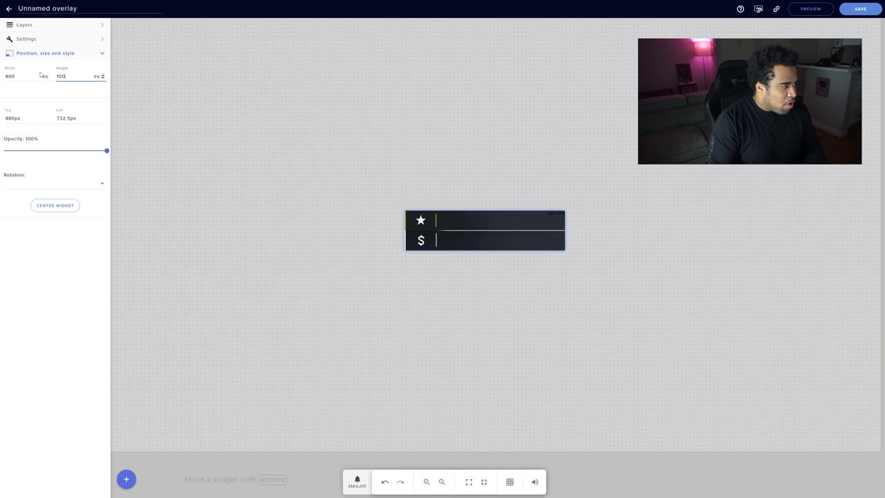
Centre the 400 × 100 px banner image widget on the canvas.
{"action": "double_click", "coordinate": [9, 76]}
{"action": "left_click_drag", "start_coordinate": [501, 235], "coordinate": [467, 244]}
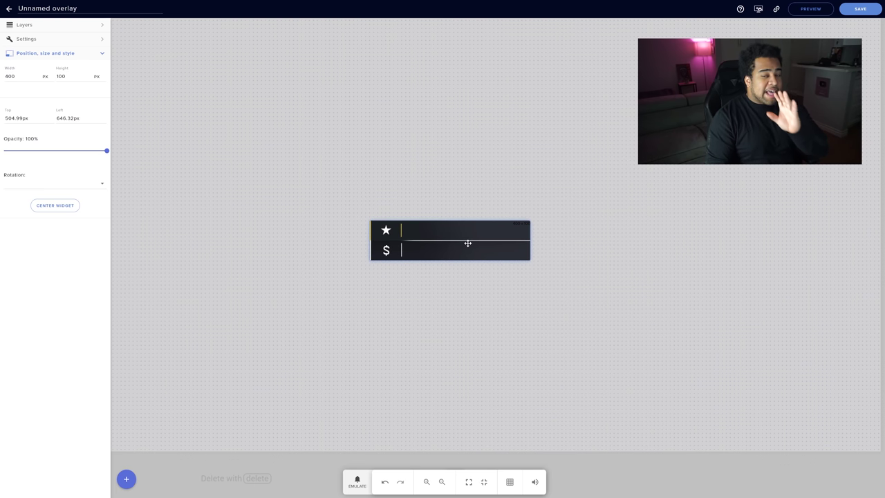
{"action": "left_click", "coordinate": [49, 25]}
{"action": "left_click_drag", "start_coordinate": [450, 236], "coordinate": [450, 229]}
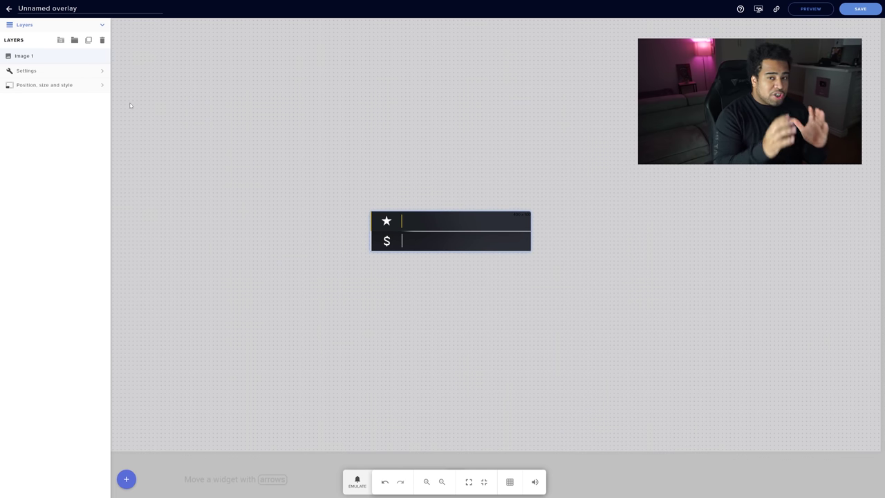
{"action": "left_click", "coordinate": [65, 85]}
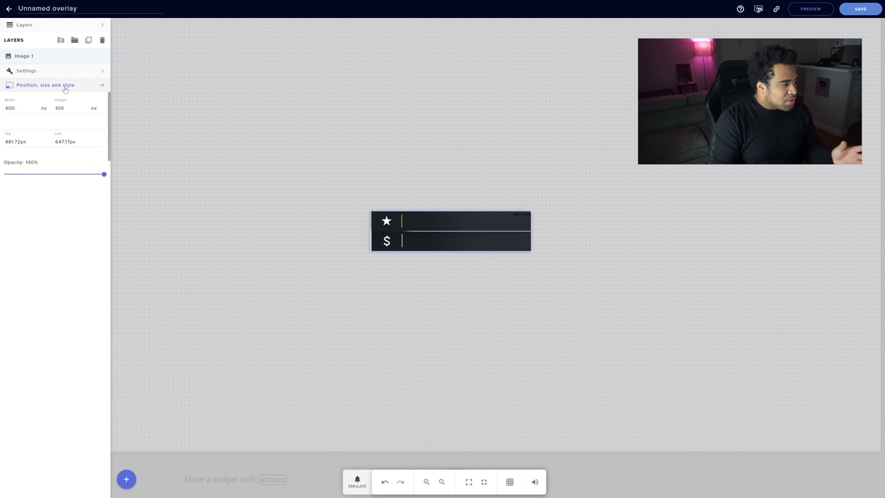
{"action": "left_click", "coordinate": [62, 206]}
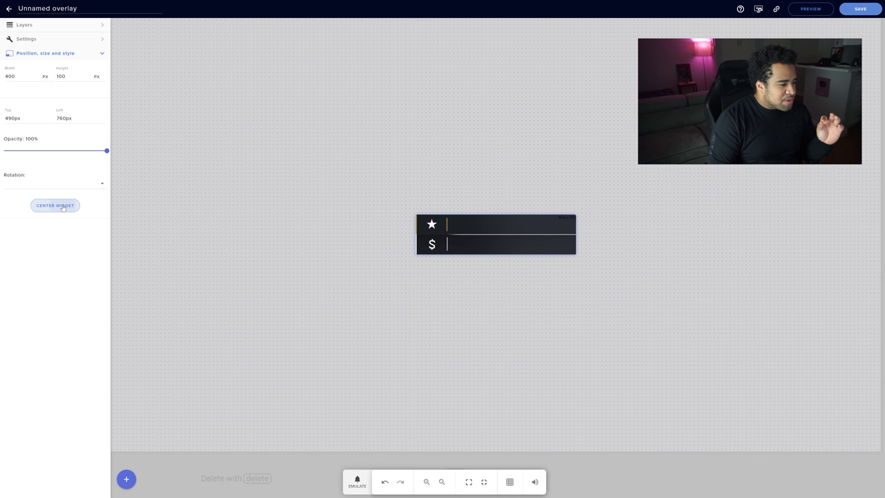
{"action": "left_click", "coordinate": [400, 169]}
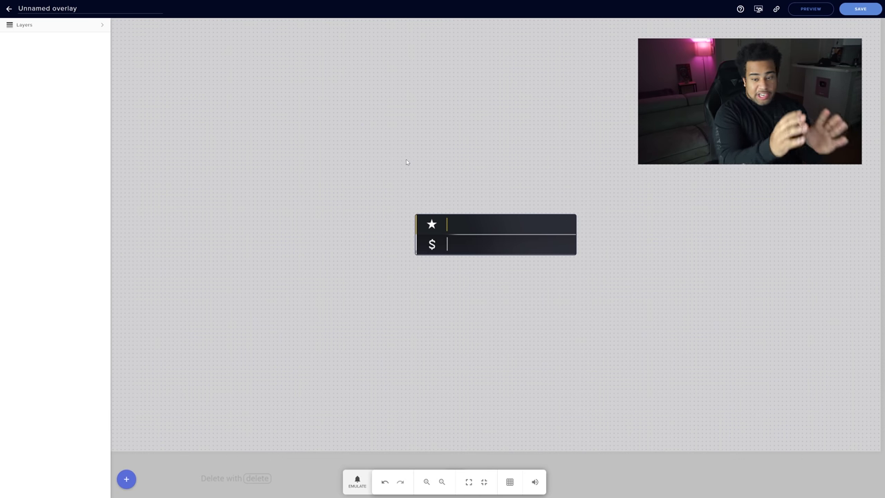
Add a Latest subscriber label to the overlay and place it over the banner's star row.
{"action": "left_click", "coordinate": [51, 31]}
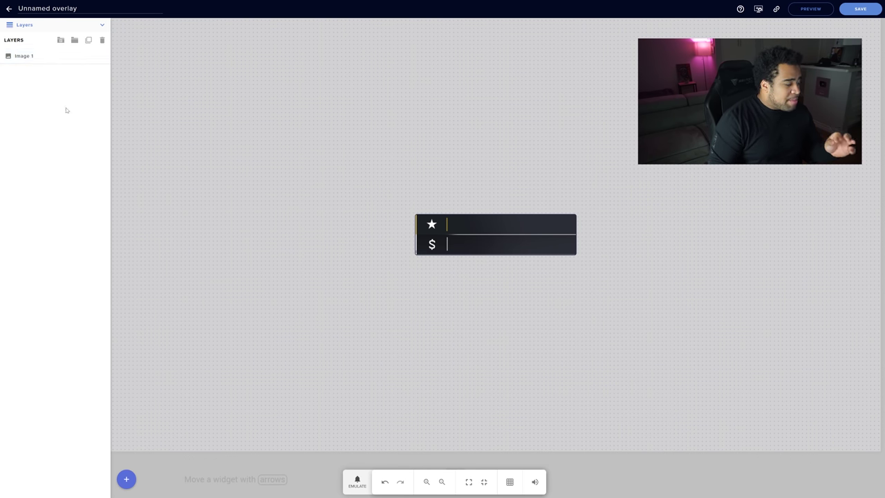
{"action": "left_click", "coordinate": [126, 479]}
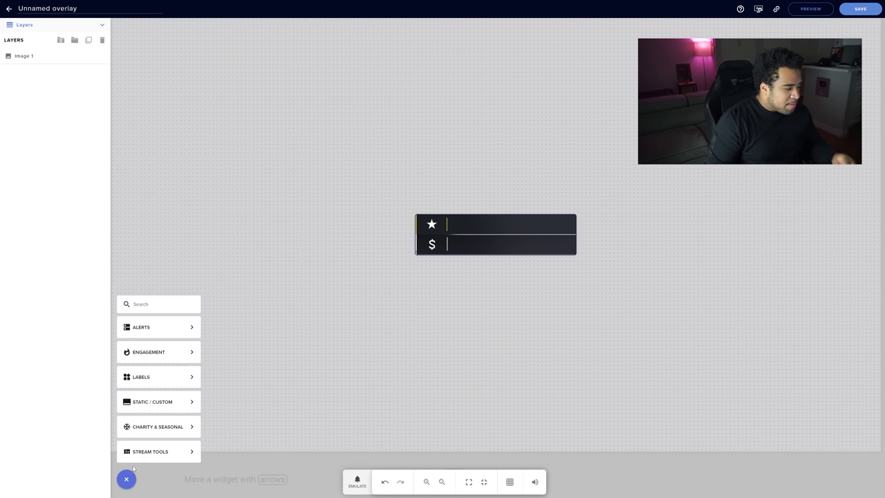
{"action": "mouse_move", "coordinate": [140, 372]}
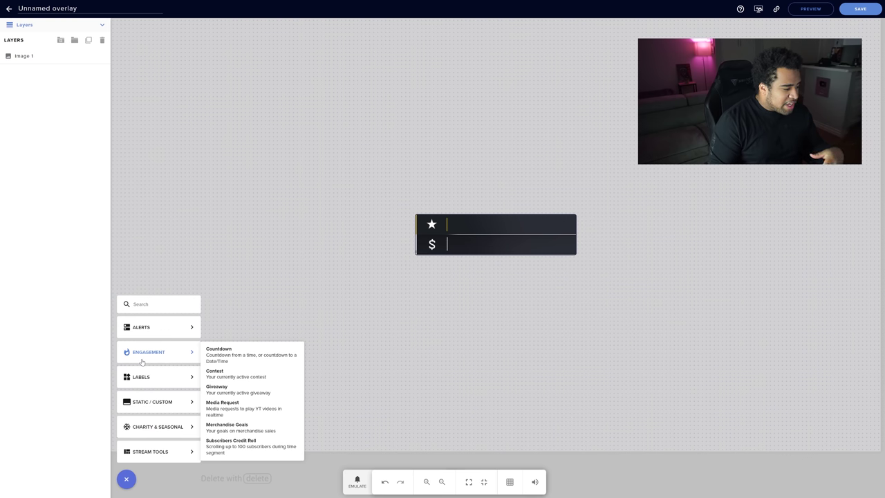
{"action": "mouse_move", "coordinate": [231, 374]}
{"action": "mouse_move", "coordinate": [273, 377]}
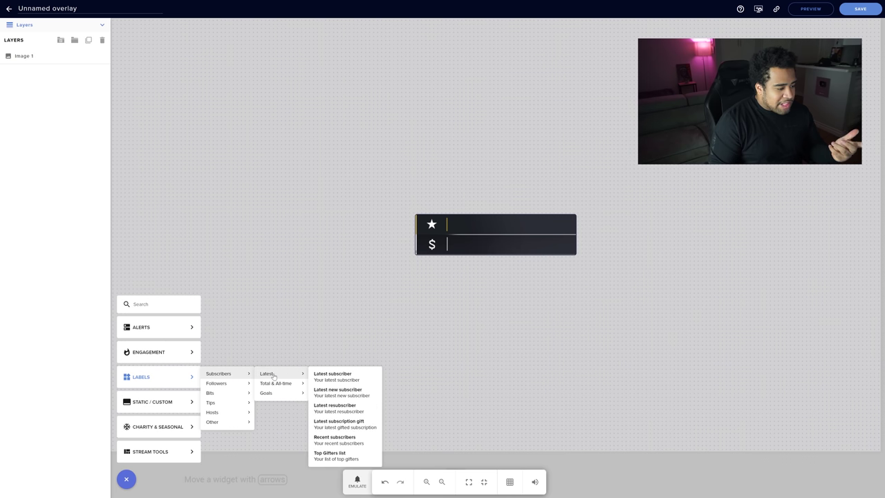
{"action": "left_click", "coordinate": [336, 376]}
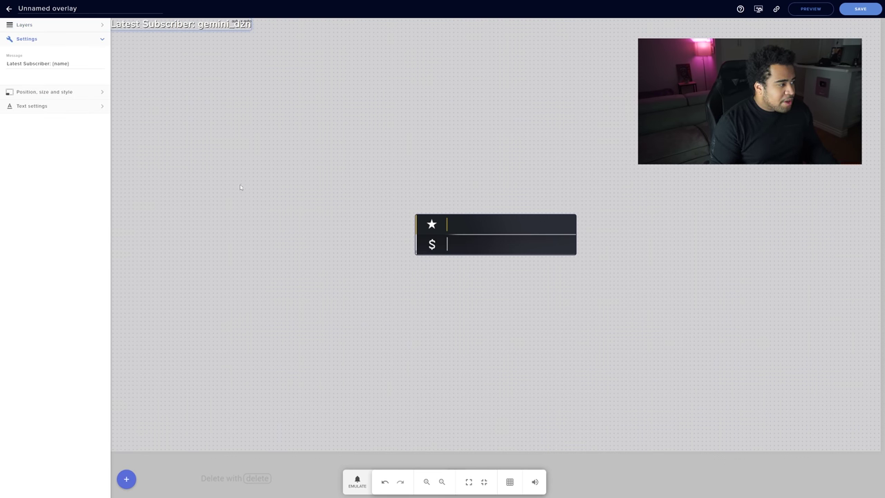
{"action": "left_click_drag", "start_coordinate": [188, 30], "coordinate": [516, 225]}
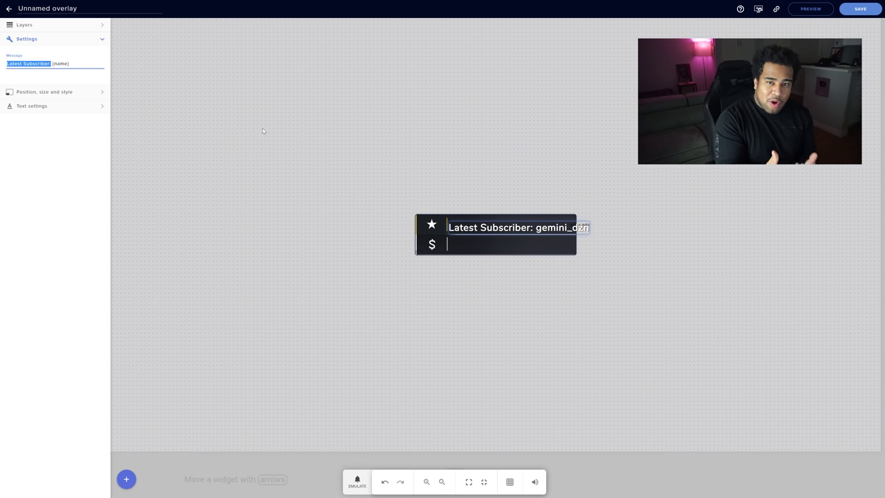
Shorten the label's message to {name} and line it up beside the star row's divider.
{"action": "key", "text": "BackSpace"}
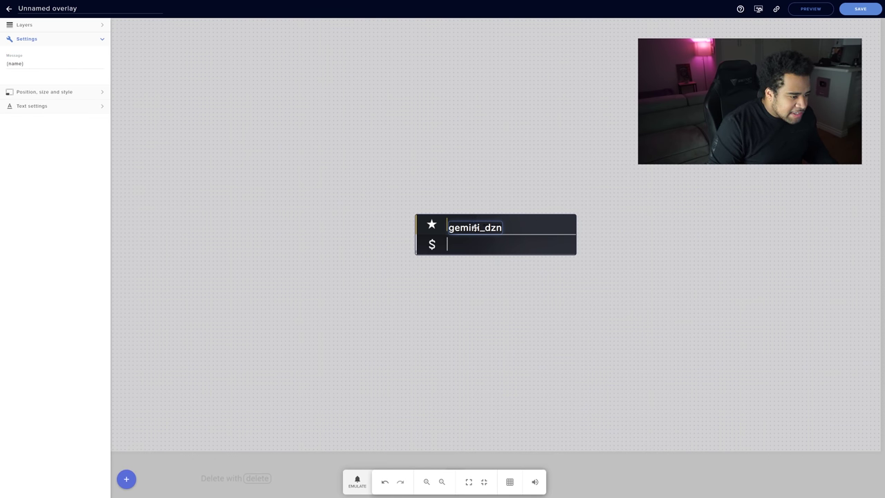
{"action": "left_click_drag", "start_coordinate": [474, 227], "coordinate": [482, 231]}
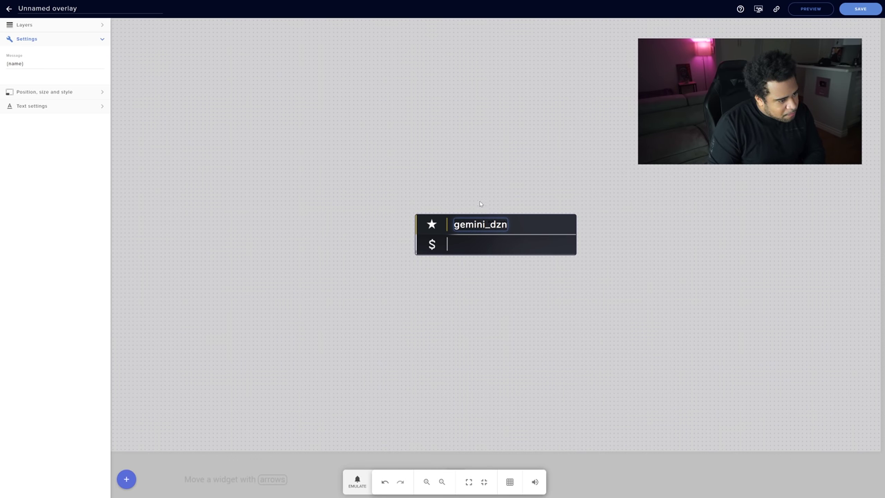
{"action": "left_click", "coordinate": [481, 199]}
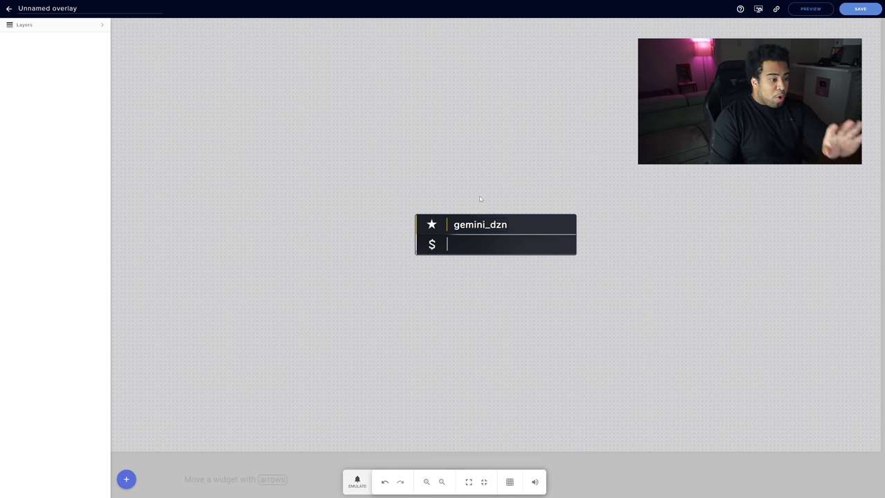
{"action": "left_click", "coordinate": [460, 246]}
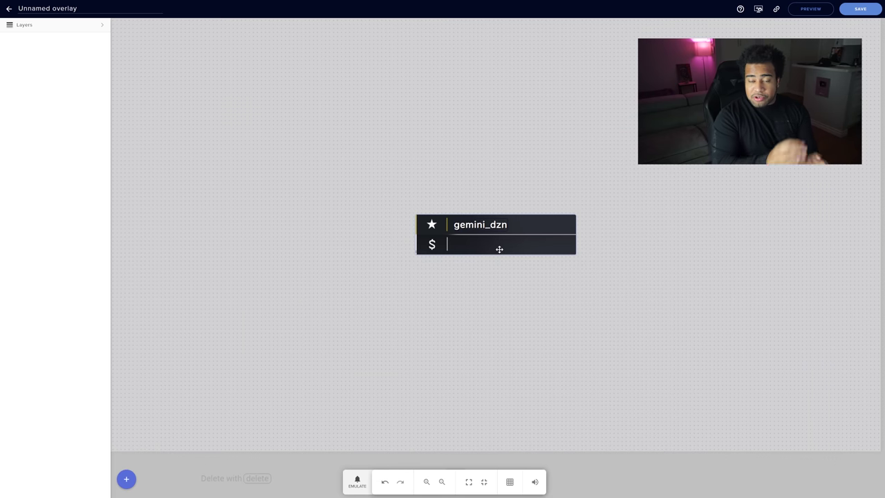
{"action": "left_click", "coordinate": [61, 25]}
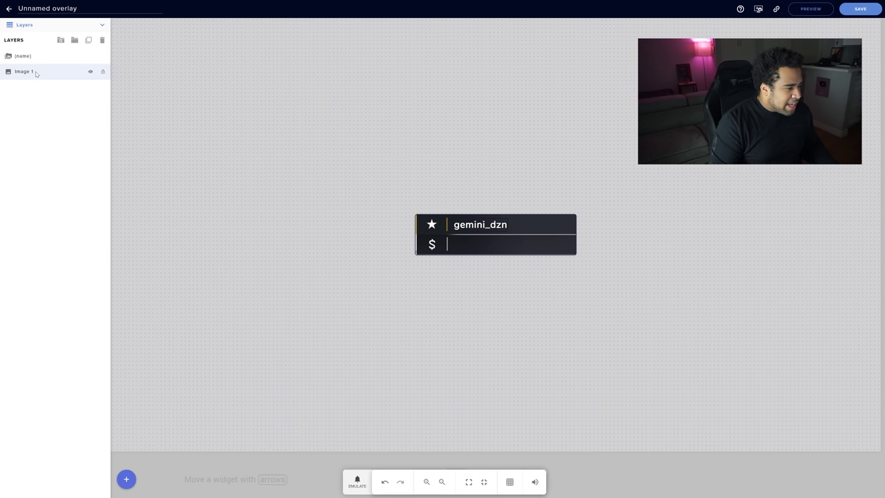
{"action": "left_click", "coordinate": [36, 73]}
{"action": "right_click", "coordinate": [35, 72]}
{"action": "left_click", "coordinate": [31, 72]}
{"action": "left_click", "coordinate": [44, 58]}
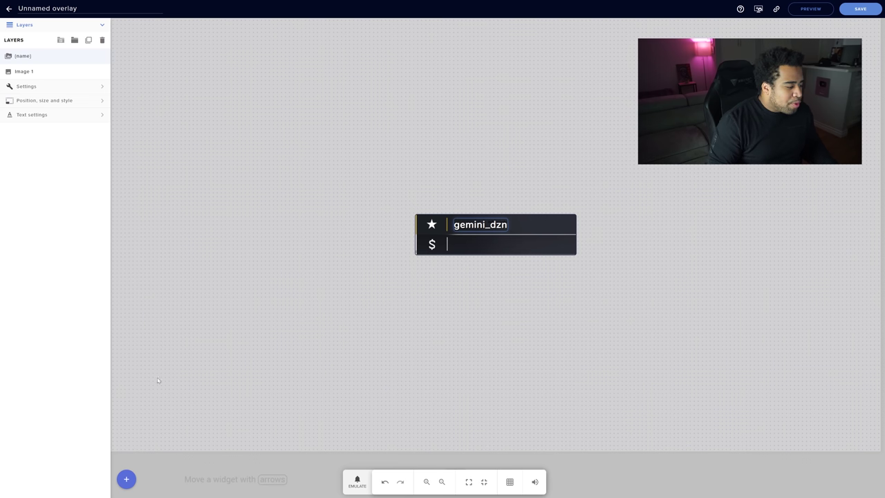
Add an AlertBox widget to the overlay.
{"action": "left_click", "coordinate": [125, 479]}
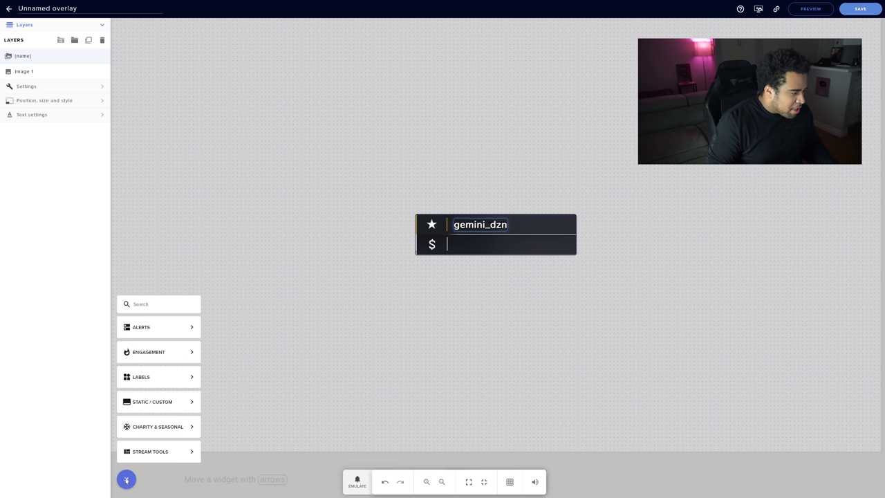
{"action": "mouse_move", "coordinate": [166, 327]}
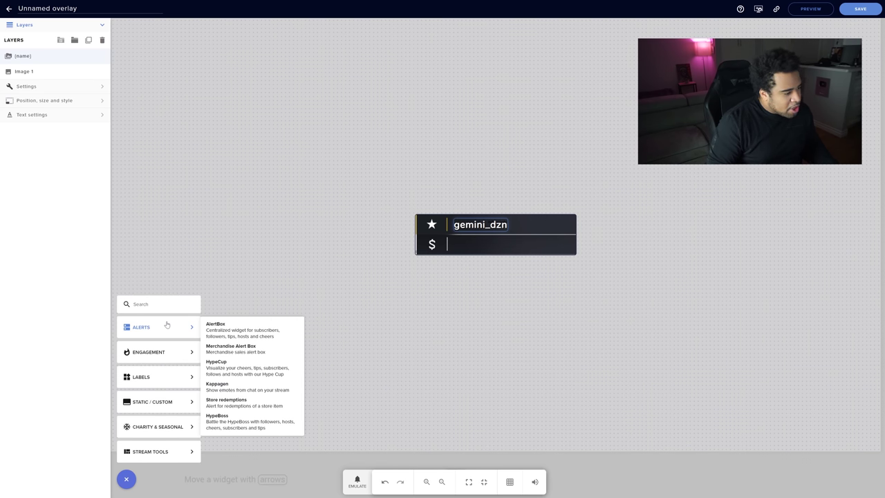
{"action": "left_click", "coordinate": [231, 335]}
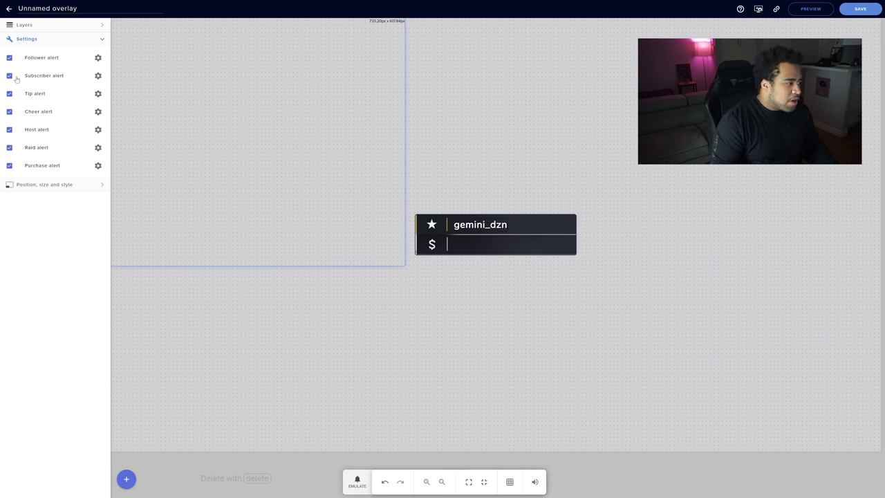
Disable the follower, tip, cheer, host, raid and purchase alerts, leaving only the subscriber alert enabled.
{"action": "left_click", "coordinate": [9, 57]}
{"action": "left_click", "coordinate": [9, 94]}
{"action": "left_click", "coordinate": [9, 112]}
{"action": "left_click", "coordinate": [9, 129]}
{"action": "left_click", "coordinate": [9, 147]}
{"action": "left_click", "coordinate": [9, 166]}
{"action": "left_click", "coordinate": [54, 76]}
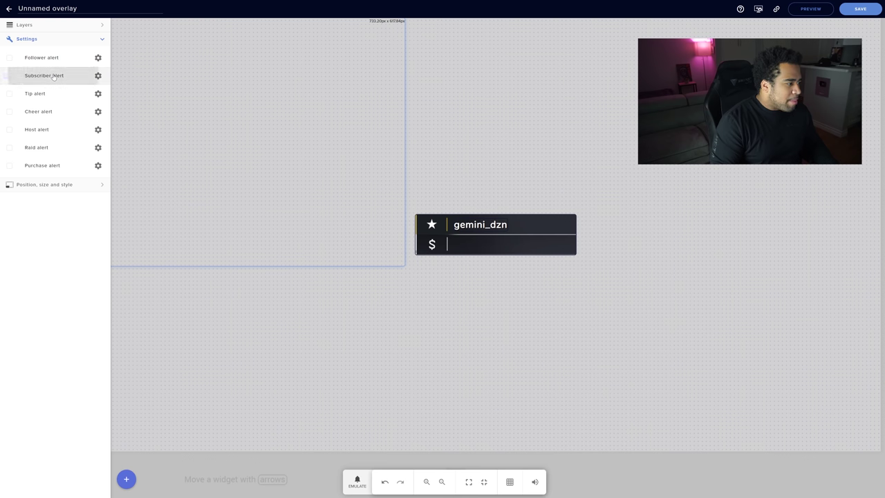
{"action": "left_click", "coordinate": [10, 76]}
Replace the subscriber alert's default video with the New Subscriber video, using the text-over-image layout and 23% sound volume.
{"action": "left_click", "coordinate": [97, 76]}
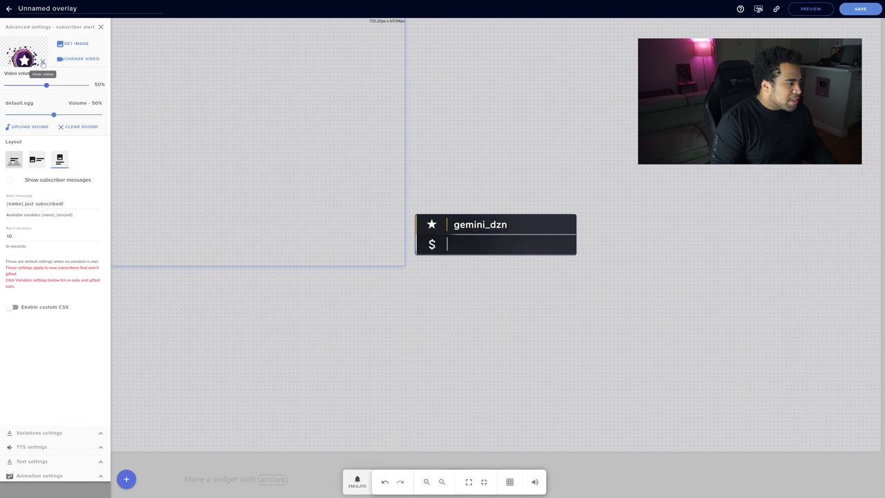
{"action": "left_click", "coordinate": [43, 63]}
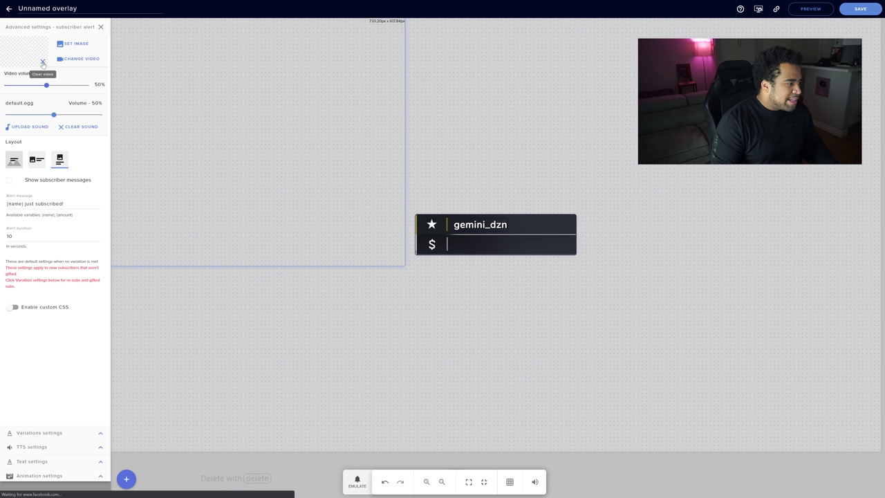
{"action": "left_click", "coordinate": [81, 59]}
{"action": "mouse_move", "coordinate": [182, 190]}
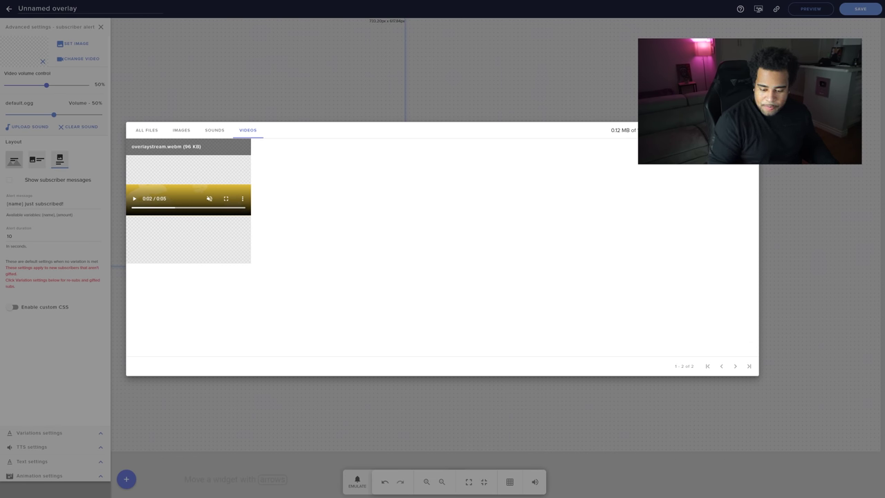
{"action": "mouse_move", "coordinate": [200, 177]}
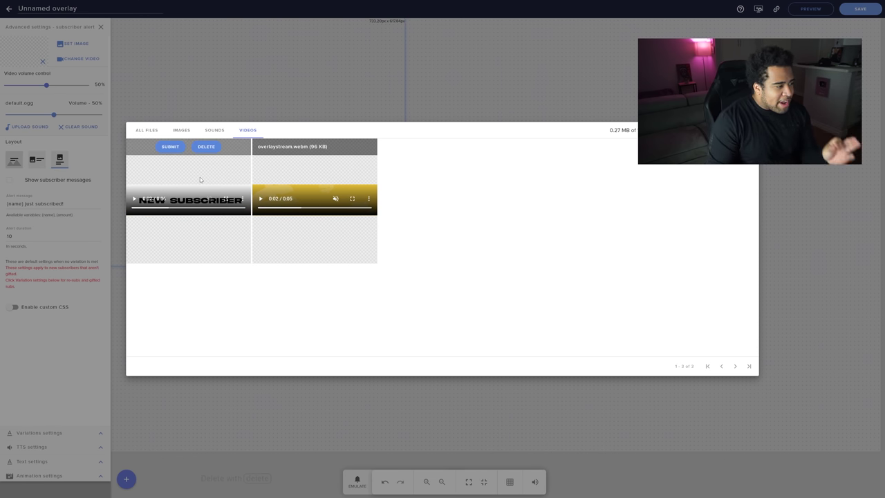
{"action": "left_click", "coordinate": [170, 147]}
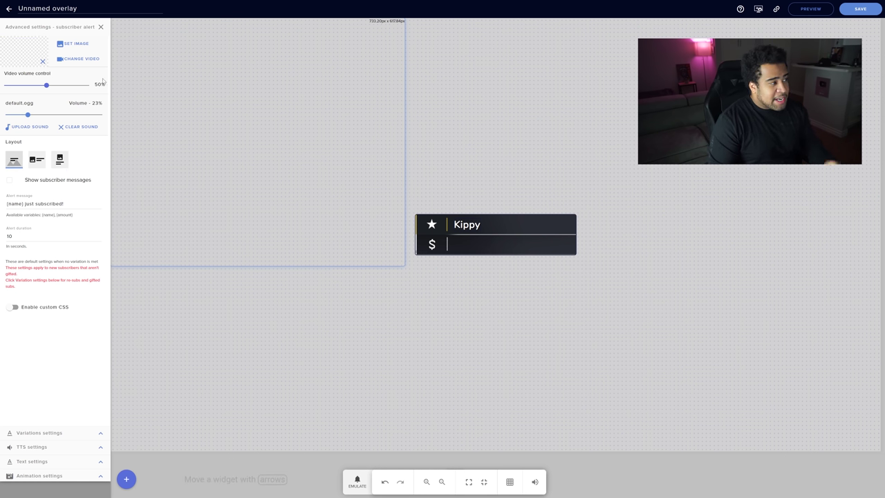
{"action": "left_click", "coordinate": [101, 27]}
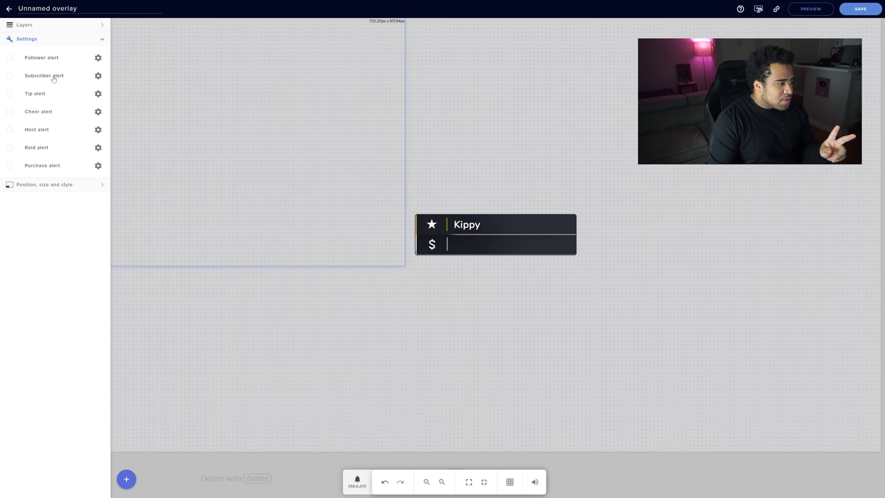
Review which alerts are enabled in the AlertBox and the subscriber alert's advanced settings.
{"action": "left_click", "coordinate": [56, 188]}
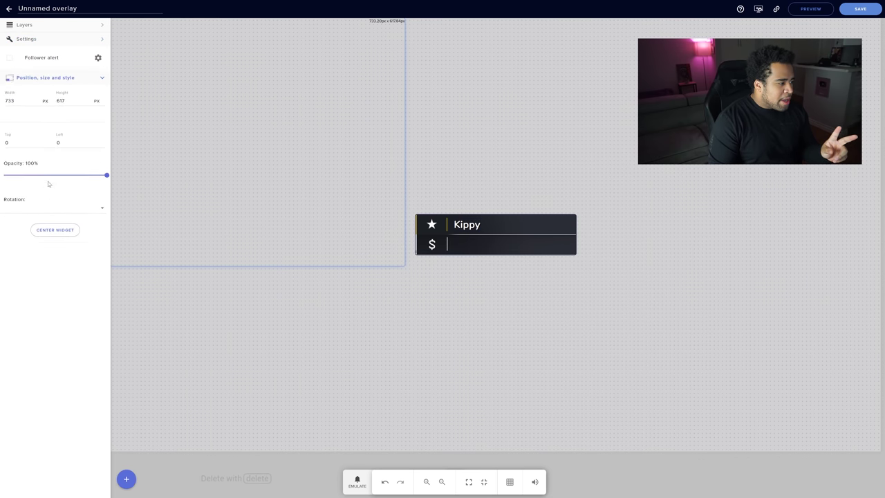
{"action": "left_click", "coordinate": [44, 39]}
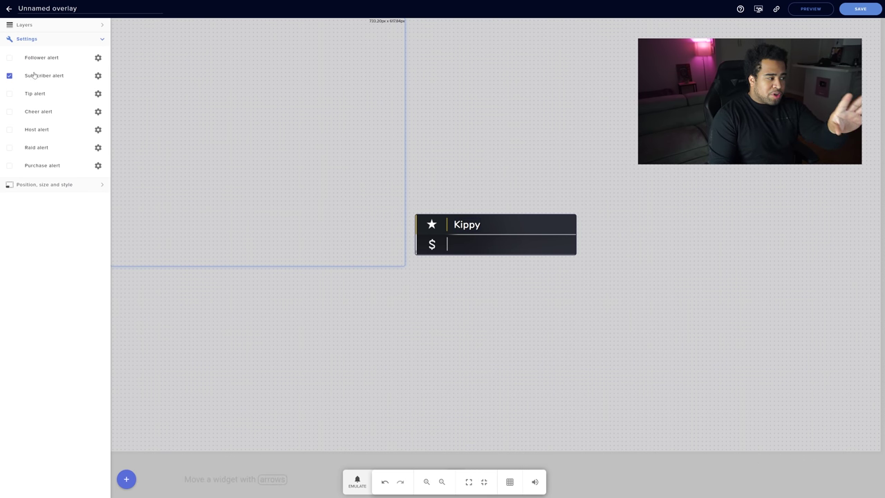
{"action": "left_click", "coordinate": [97, 75]}
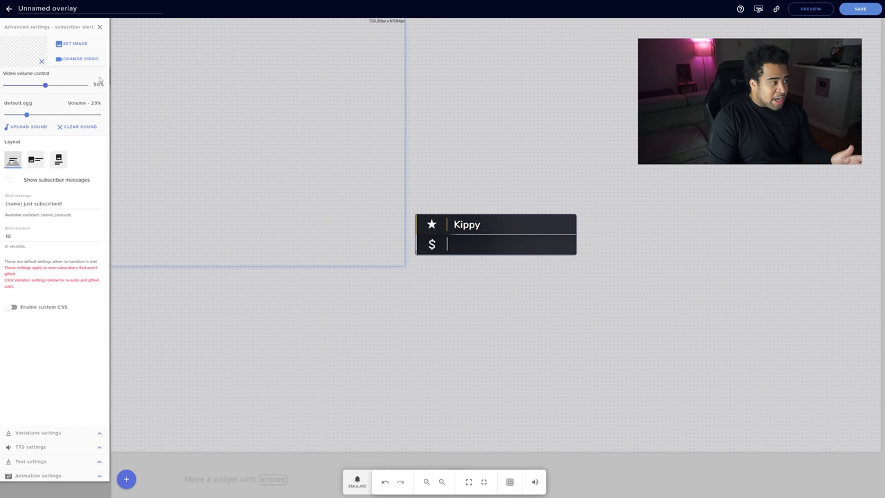
{"action": "left_click", "coordinate": [99, 26]}
Resize the AlertBox widget to 400 px wide and 100 px high and centre it over the banner.
{"action": "left_click", "coordinate": [36, 184]}
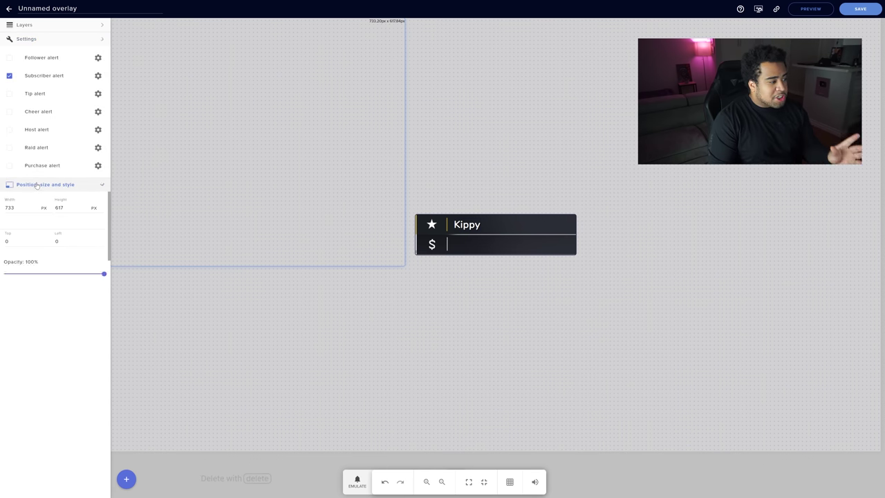
{"action": "double_click", "coordinate": [10, 76]}
{"action": "type", "text": "400"}
{"action": "key", "text": "Tab"}
{"action": "type", "text": "100"}
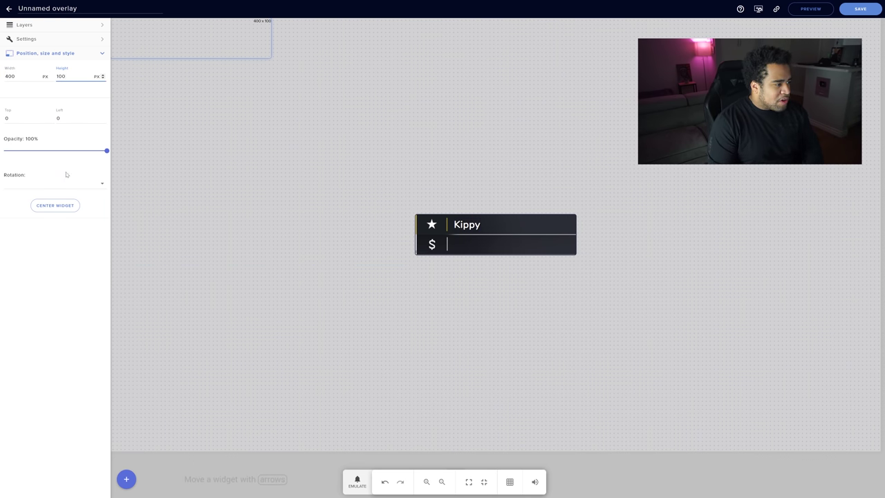
{"action": "left_click", "coordinate": [56, 206]}
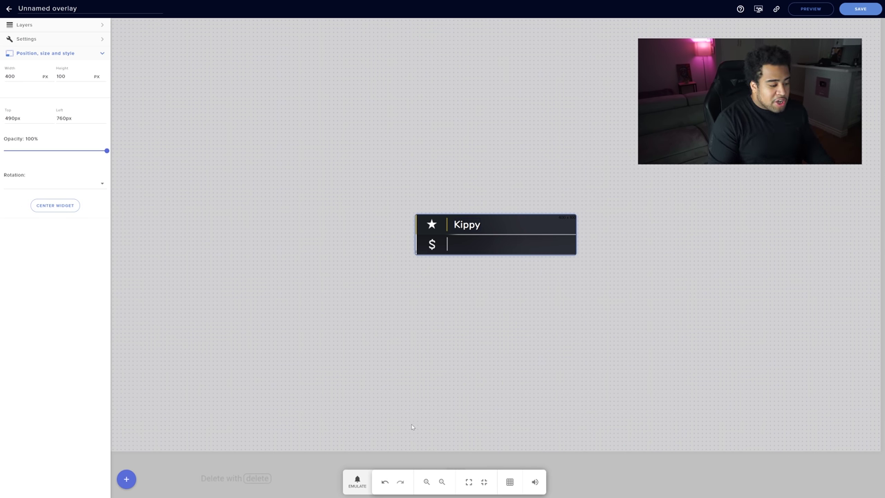
Emulate a one-month subscriber event twice to test the subscriber alert over the banner.
{"action": "left_click", "coordinate": [356, 482]}
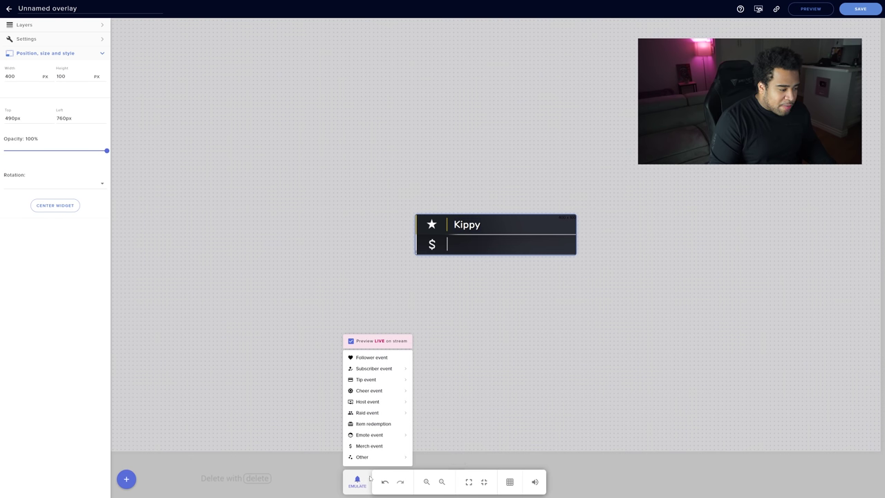
{"action": "mouse_move", "coordinate": [372, 370]}
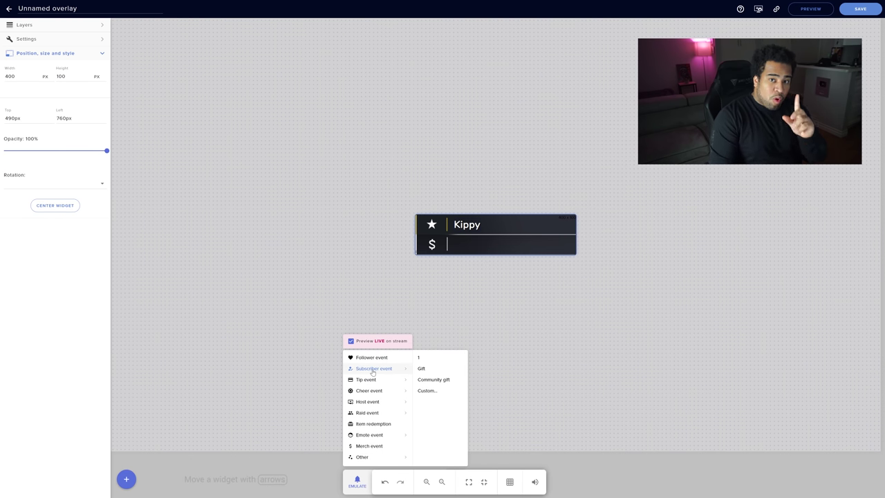
{"action": "left_click", "coordinate": [419, 358]}
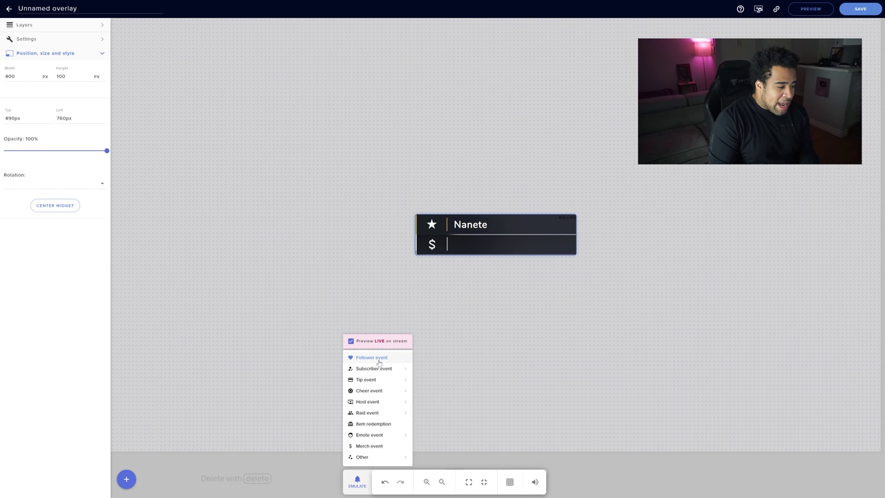
{"action": "left_click", "coordinate": [419, 359]}
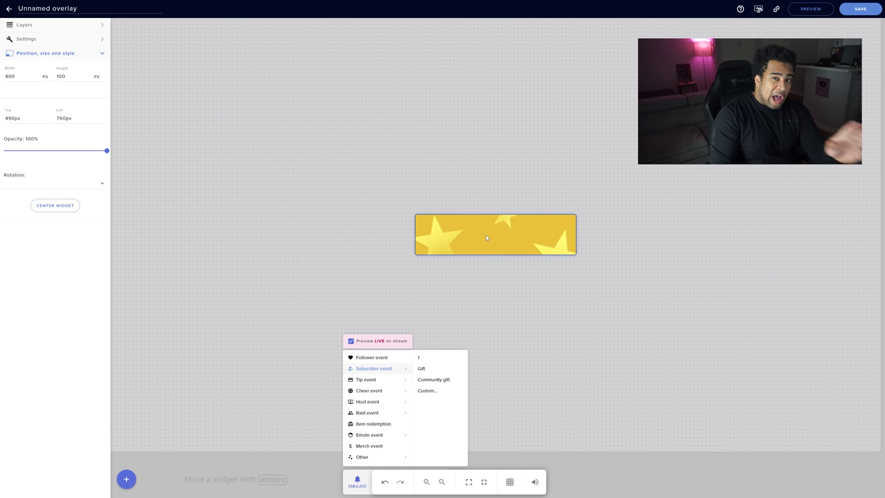
{"action": "left_click", "coordinate": [503, 285]}
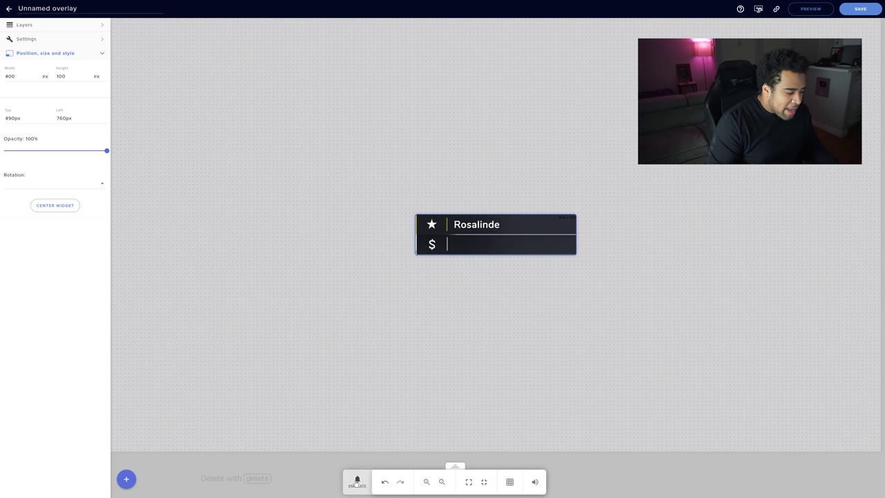
Switch to After Effects, scrub the subscriber animation to 0:00:02:17 to check its timing, and return to the StreamElements overlay editor.
{"action": "key", "text": "super"}
{"action": "left_click", "coordinate": [333, 493]}
{"action": "left_click_drag", "start_coordinate": [249, 346], "coordinate": [439, 352]}
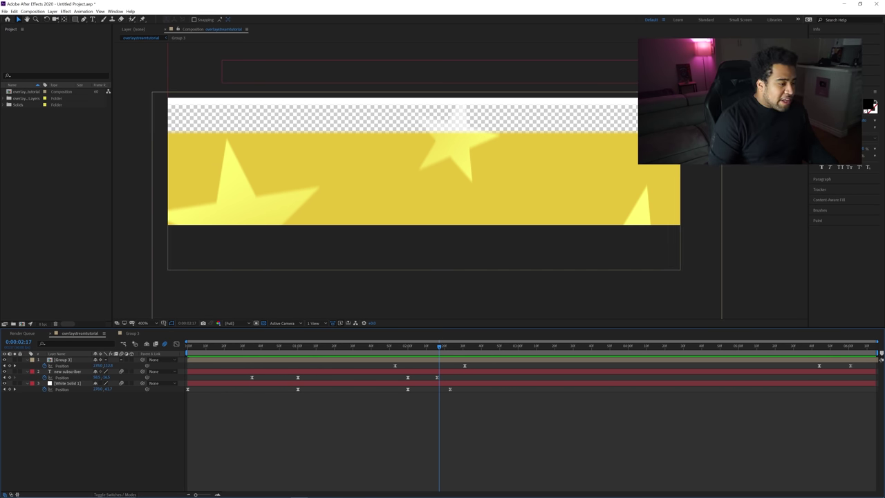
{"action": "key", "text": "super"}
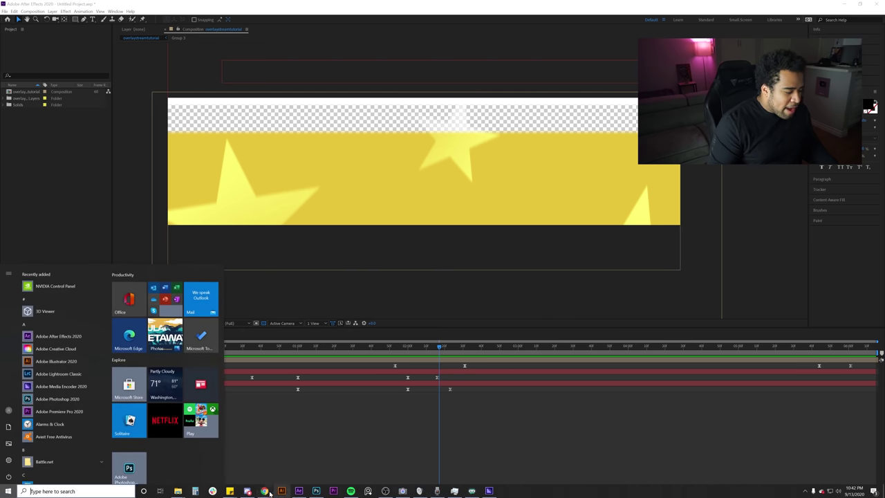
{"action": "left_click", "coordinate": [302, 462]}
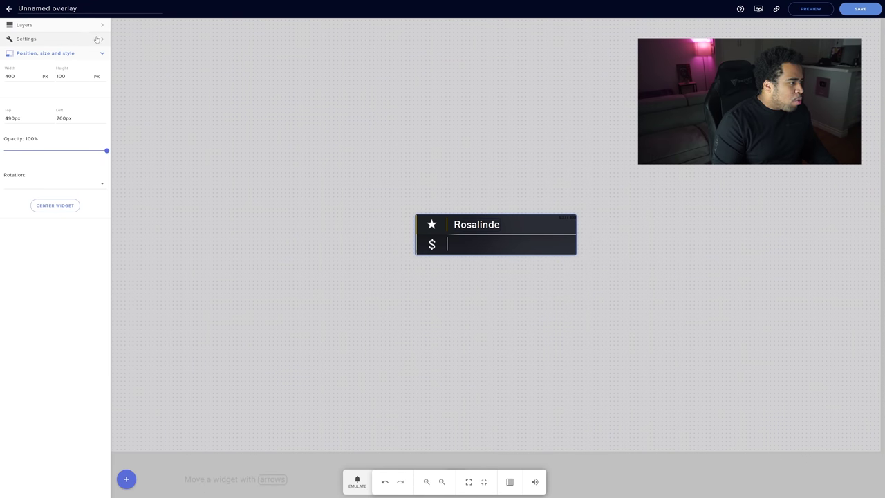
Set the top margin of the subscriber alert's text to 0 in its advanced text settings.
{"action": "left_click", "coordinate": [71, 42]}
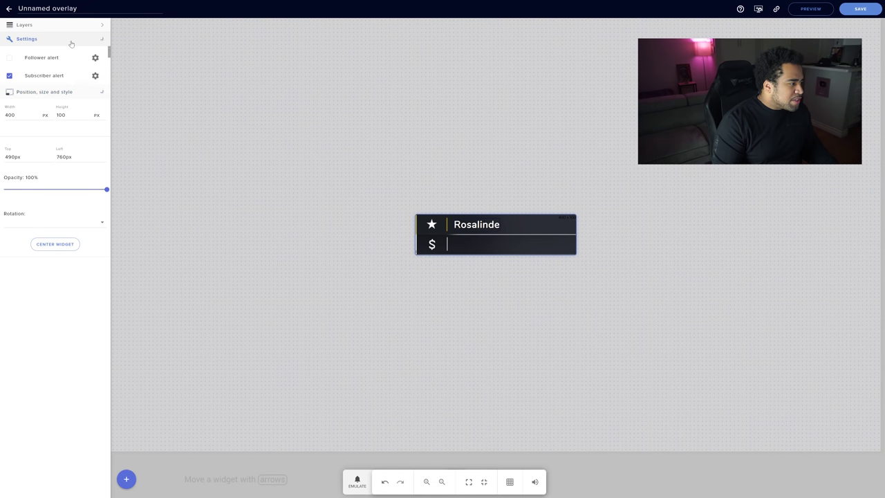
{"action": "left_click", "coordinate": [99, 76]}
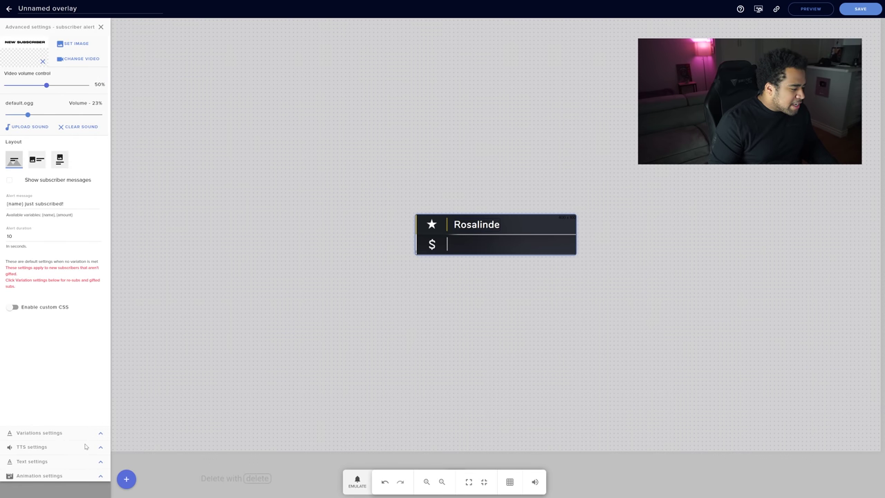
{"action": "left_click", "coordinate": [101, 461]}
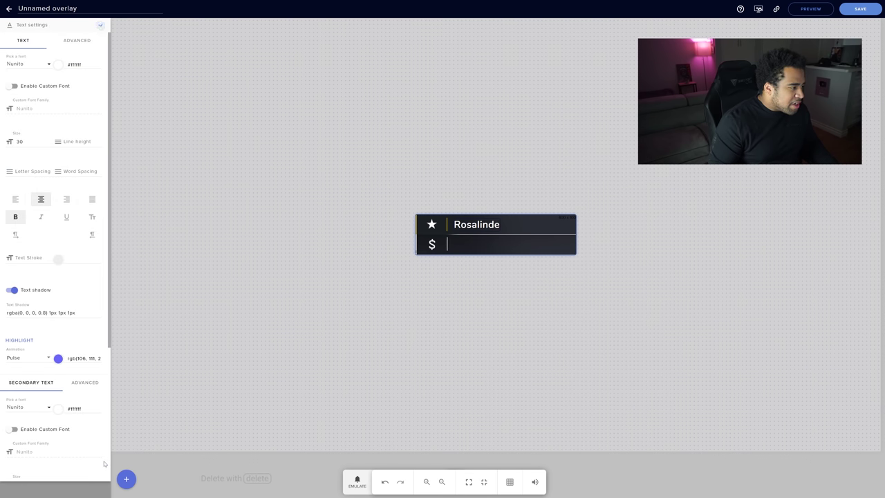
{"action": "left_click", "coordinate": [79, 43]}
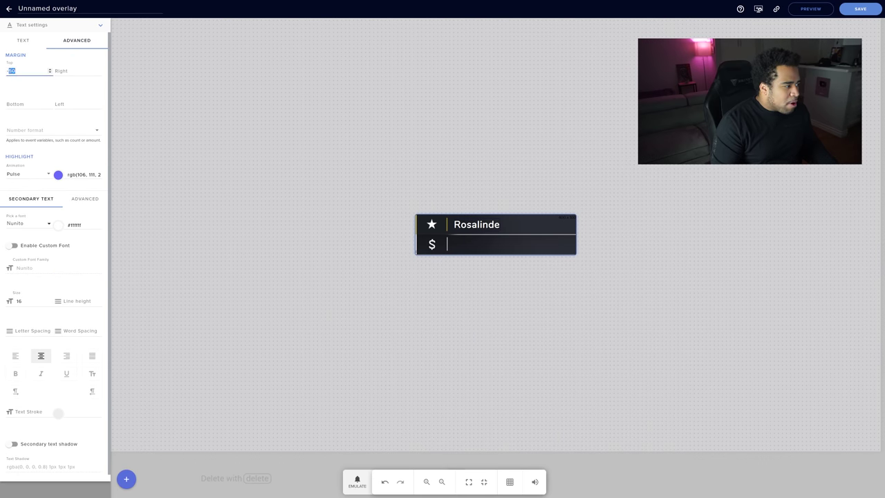
{"action": "type", "text": "-"}
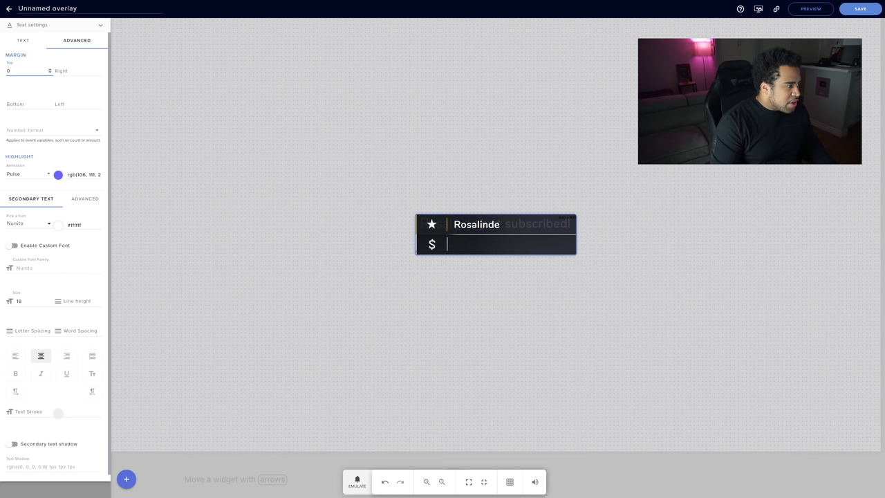
Emulate a one-month subscriber event to check the alert text's position over the animation.
{"action": "left_click", "coordinate": [357, 481]}
{"action": "mouse_move", "coordinate": [385, 372]}
{"action": "left_click", "coordinate": [433, 359]}
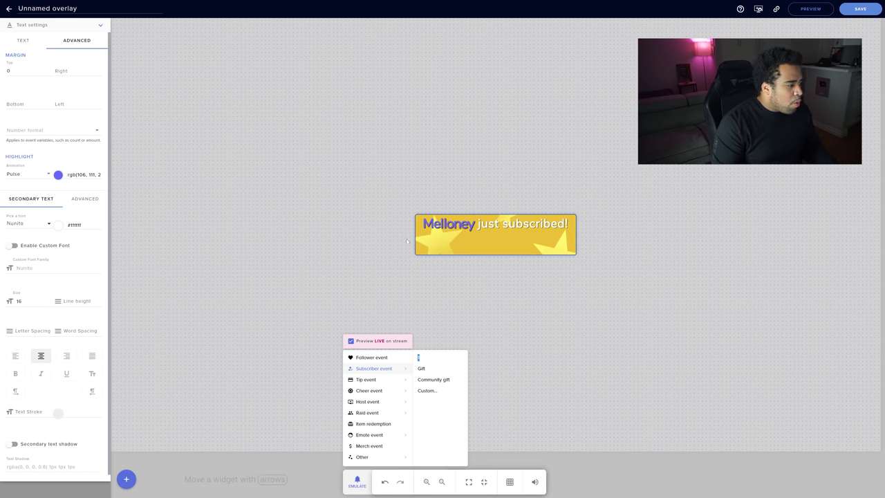
Set the highlight animation of the subscriber alert's text to None and close the text settings.
{"action": "left_click", "coordinate": [32, 44]}
{"action": "left_click", "coordinate": [28, 43]}
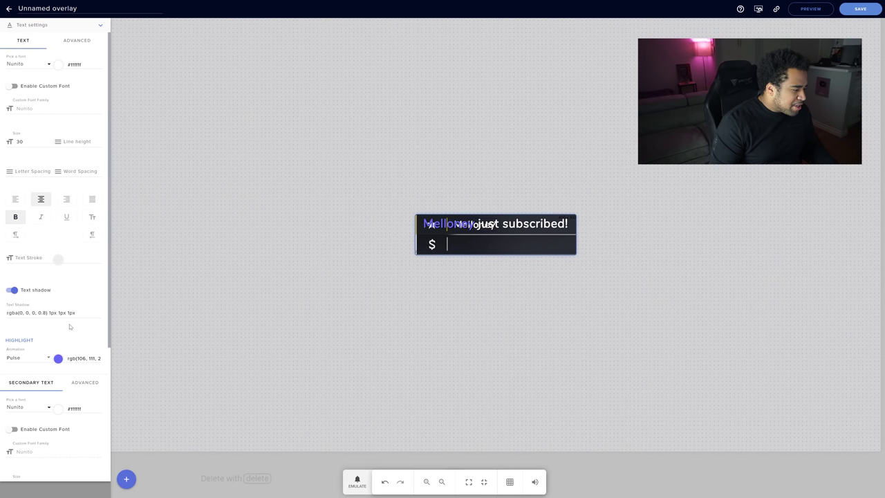
{"action": "left_click", "coordinate": [32, 362]}
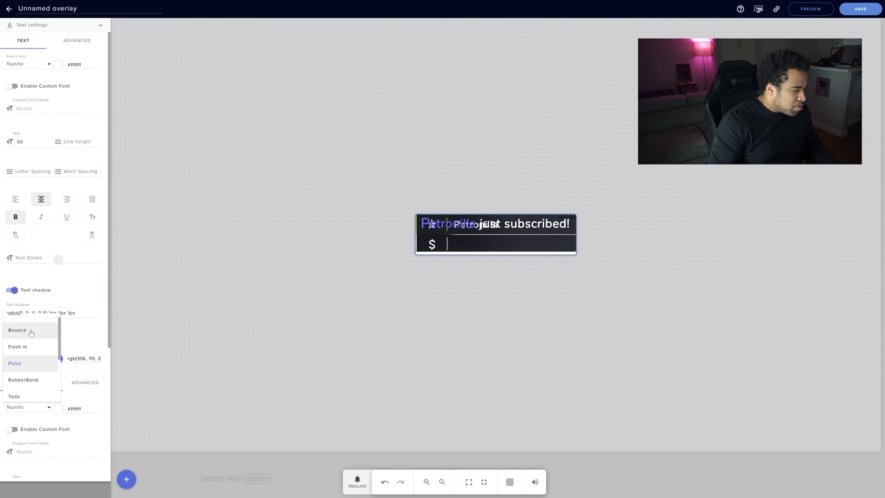
{"action": "left_click", "coordinate": [27, 326]}
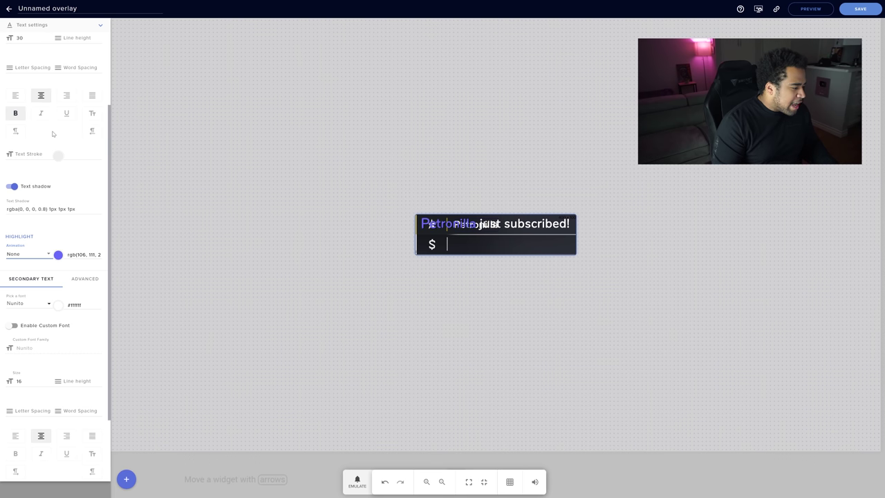
{"action": "left_click", "coordinate": [99, 26]}
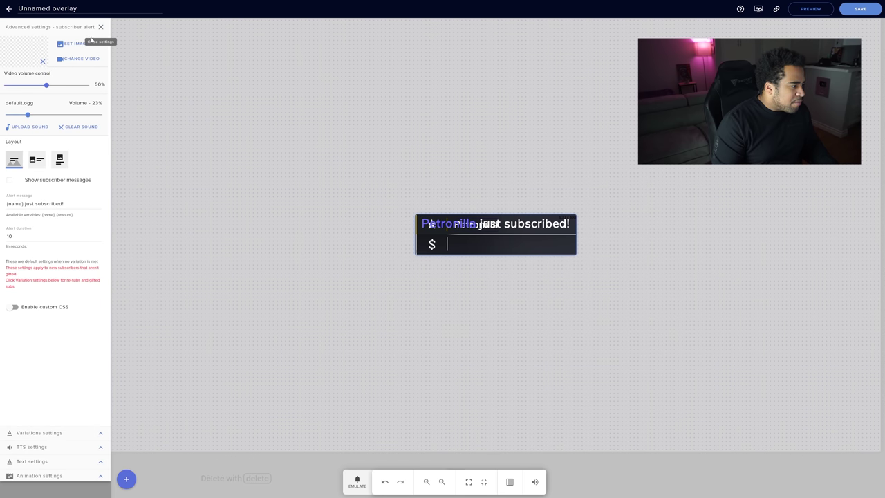
Shorten the subscriber alert message to only the {name} variable.
{"action": "left_click_drag", "start_coordinate": [23, 203], "coordinate": [63, 203]}
{"action": "key", "text": "BackSpace"}
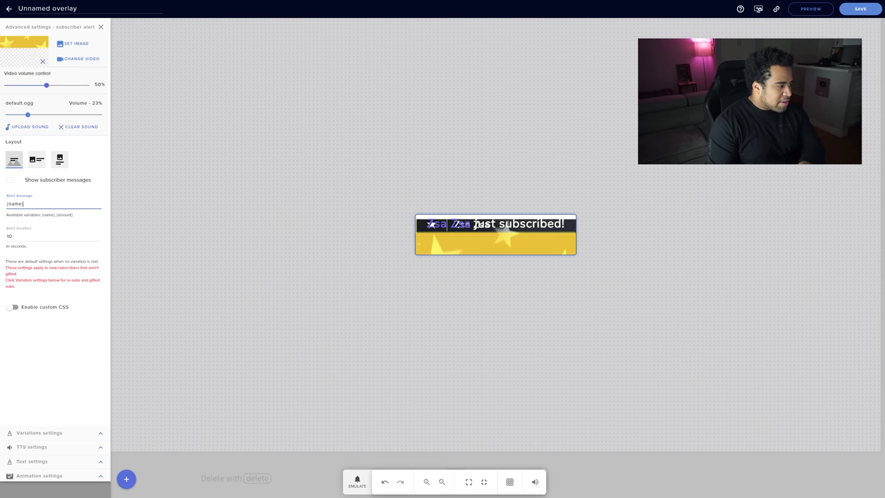
{"action": "key", "text": "Return"}
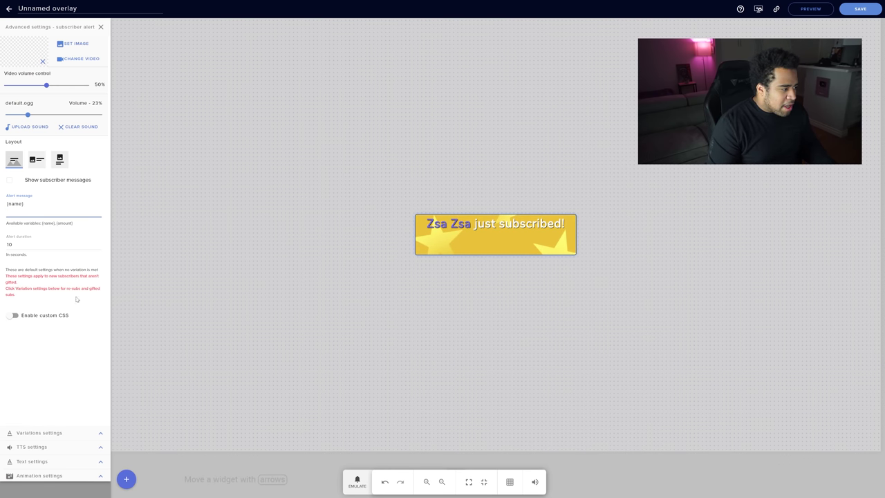
Emulate one-month subscriber events to test the name-only alert message and its duration.
{"action": "left_click", "coordinate": [357, 482]}
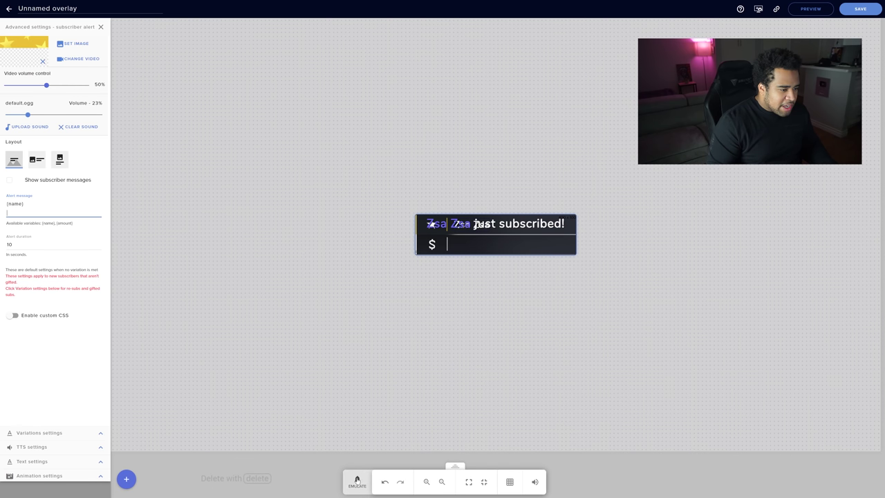
{"action": "mouse_move", "coordinate": [382, 372]}
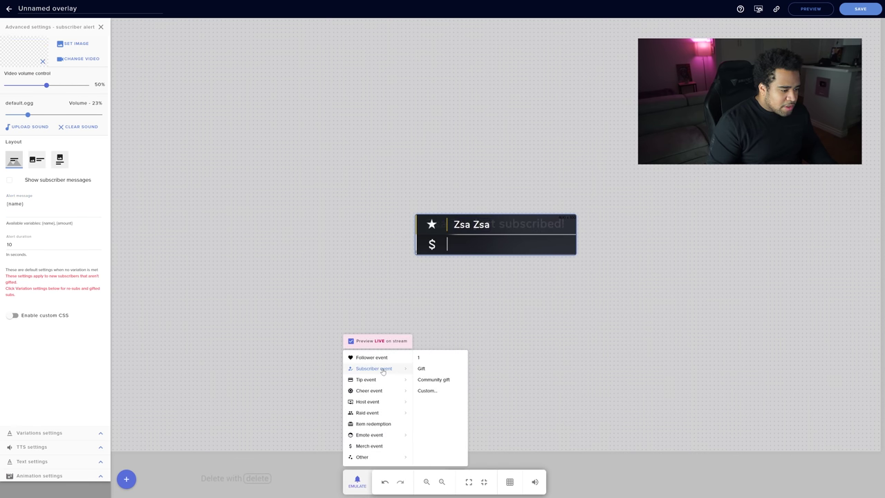
{"action": "left_click", "coordinate": [419, 358]}
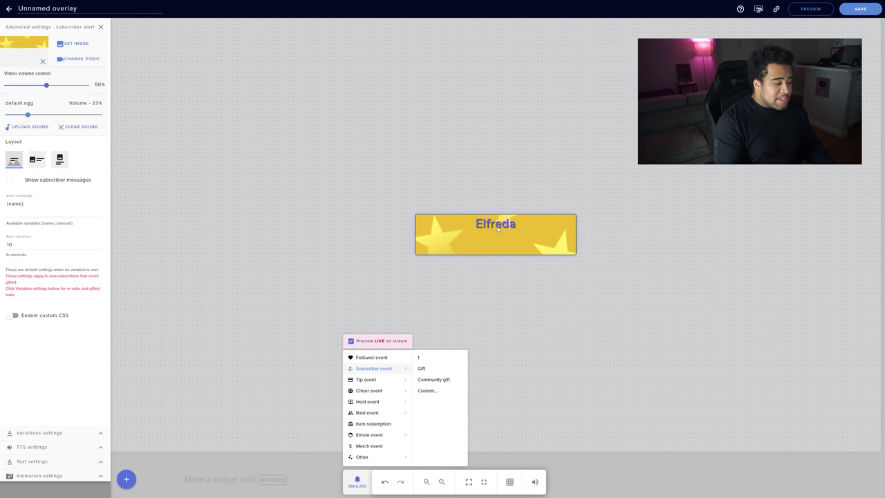
{"action": "left_click", "coordinate": [420, 357]}
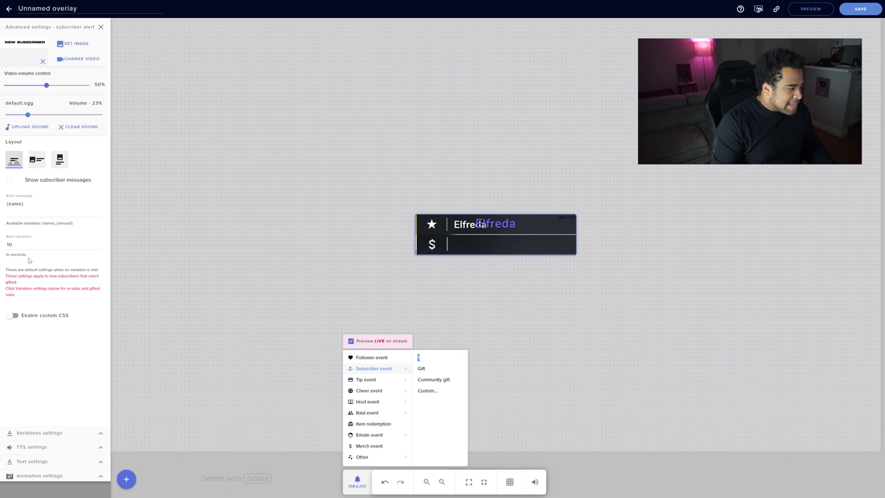
Set the subscriber alert's duration to 6 seconds and its text line height to 3.4.
{"action": "left_click", "coordinate": [9, 245]}
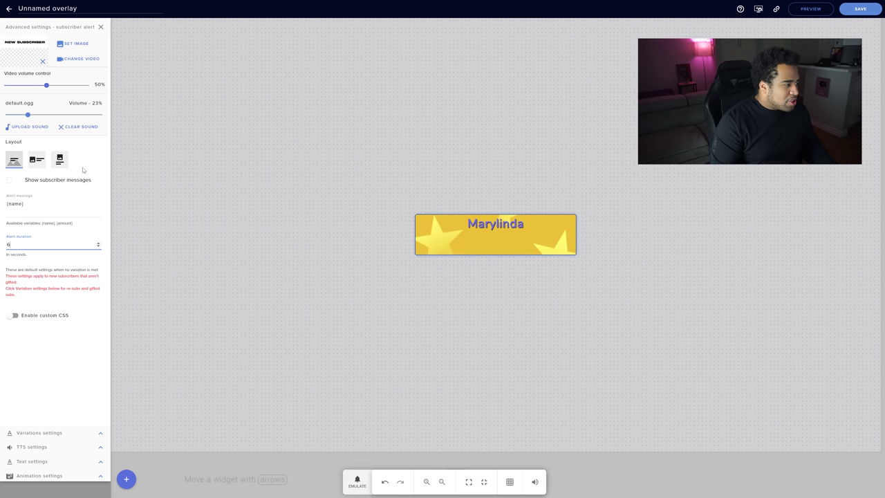
{"action": "left_click", "coordinate": [101, 464]}
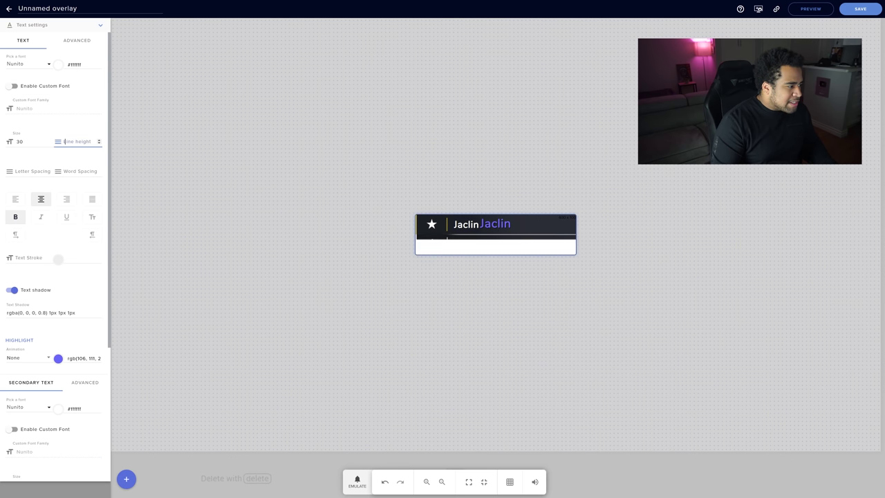
{"action": "left_click", "coordinate": [76, 142]}
{"action": "type", "text": "1.5"}
{"action": "key", "text": "BackSpace"}
{"action": "key", "text": "BackSpace"}
{"action": "key", "text": "BackSpace"}
{"action": "type", "text": "2.7"}
{"action": "key", "text": "BackSpace"}
{"action": "key", "text": "BackSpace"}
{"action": "key", "text": "BackSpace"}
{"action": "type", "text": "3.2"}
{"action": "key", "text": "BackSpace"}
{"action": "type", "text": "4"}
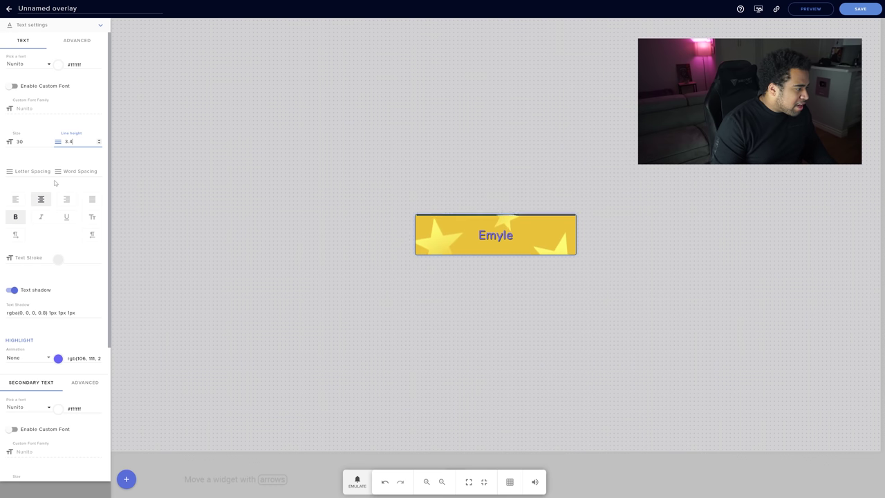
Change the alert text's highlight colour to white and its text shadow to rgb(0, 0, 0) 1px 1px 1px.
{"action": "left_click", "coordinate": [12, 290]}
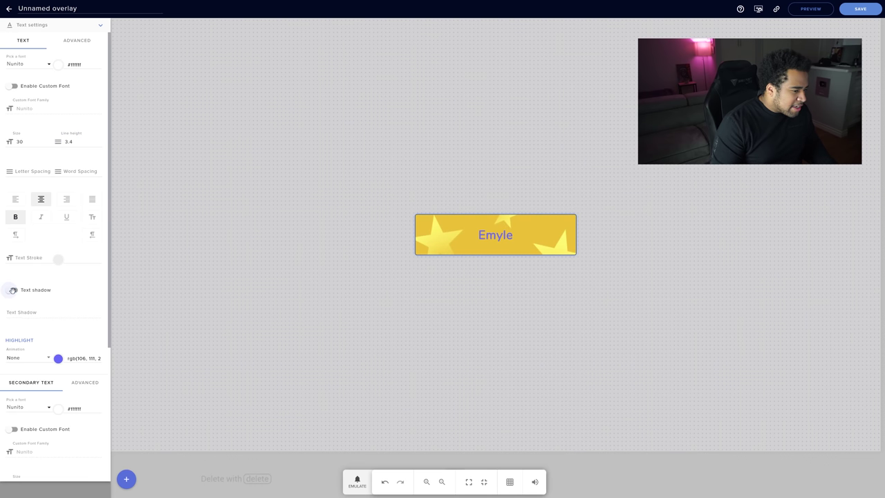
{"action": "left_click", "coordinate": [58, 357]}
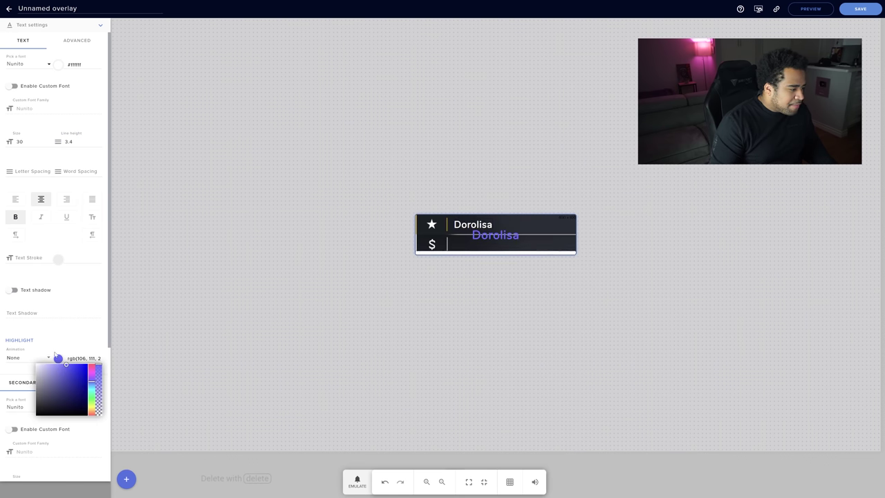
{"action": "left_click", "coordinate": [84, 295]}
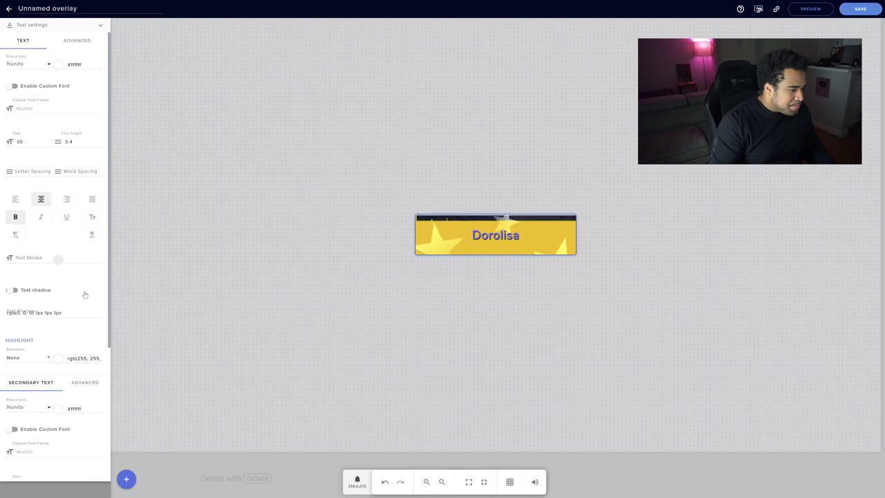
{"action": "left_click", "coordinate": [58, 359]}
{"action": "left_click", "coordinate": [35, 348]}
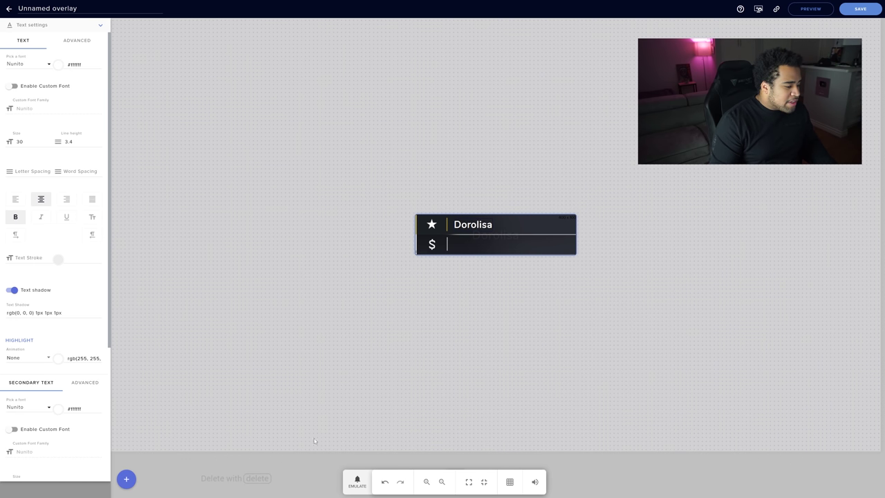
Emulate a one-month subscriber event to test the centred white name and its timing.
{"action": "left_click", "coordinate": [357, 481]}
{"action": "mouse_move", "coordinate": [387, 368]}
{"action": "left_click", "coordinate": [429, 361]}
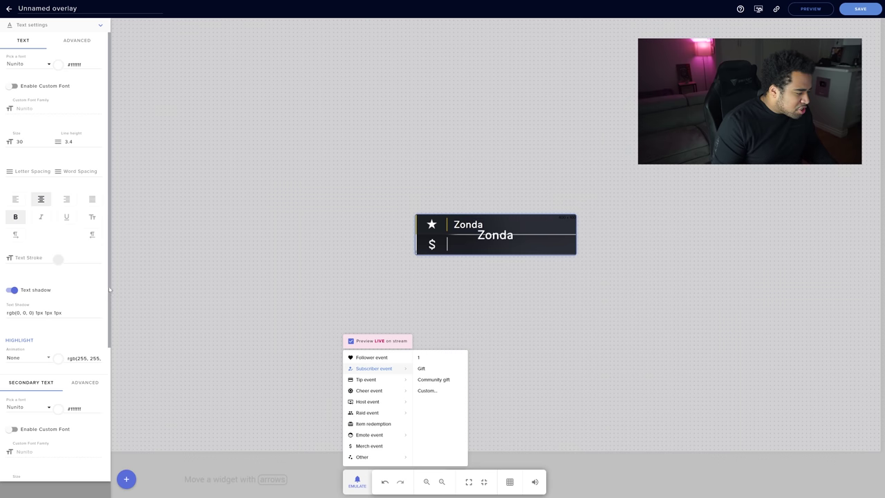
Review the alert text's basic and advanced options, and open the subscriber alert's animation settings.
{"action": "left_click", "coordinate": [109, 317]}
{"action": "left_click_drag", "start_coordinate": [109, 313], "coordinate": [107, 443]}
{"action": "scroll", "coordinate": [95, 90], "scroll_direction": "up", "scroll_amount": 5}
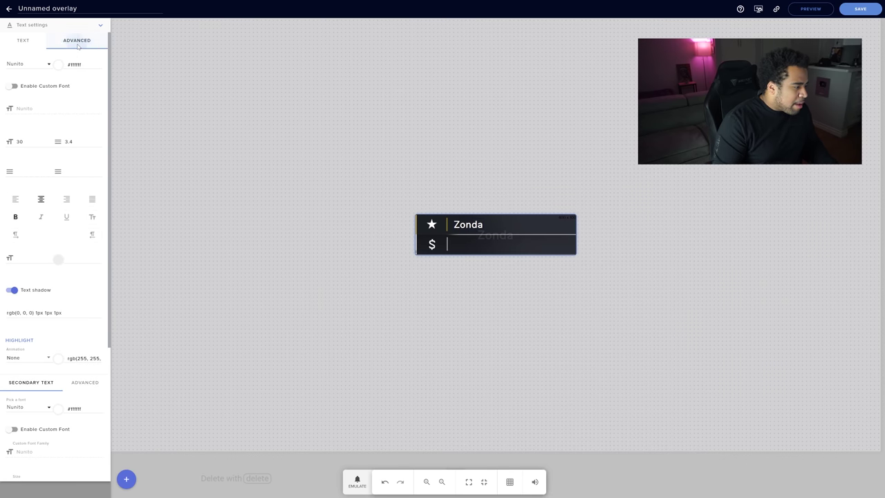
{"action": "left_click", "coordinate": [74, 43]}
{"action": "scroll", "coordinate": [66, 258], "scroll_direction": "down", "scroll_amount": 1}
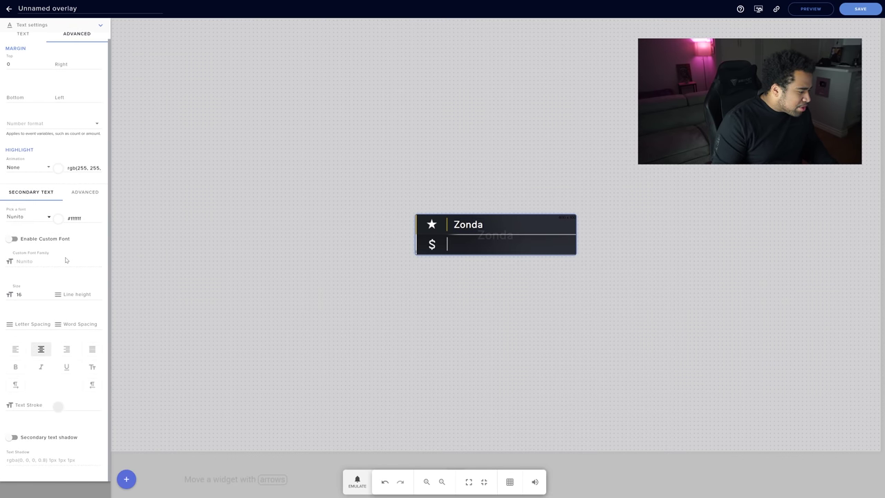
{"action": "scroll", "coordinate": [66, 261], "scroll_direction": "up", "scroll_amount": 1}
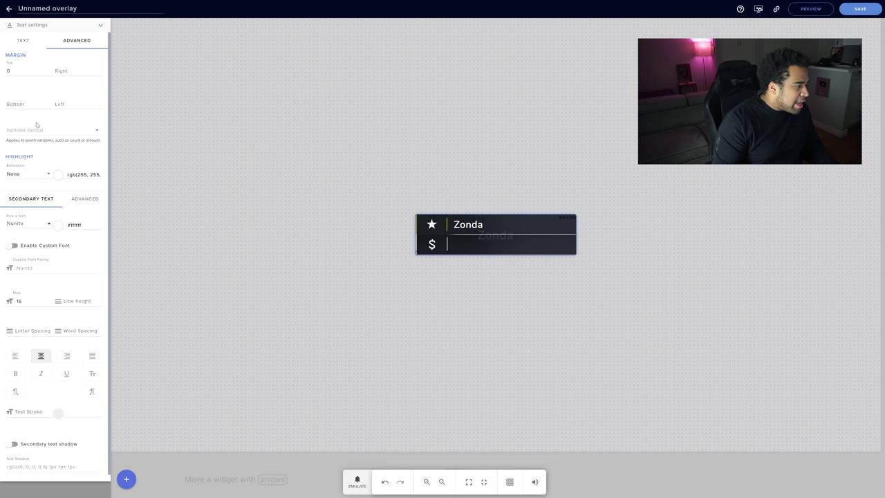
{"action": "left_click", "coordinate": [30, 43]}
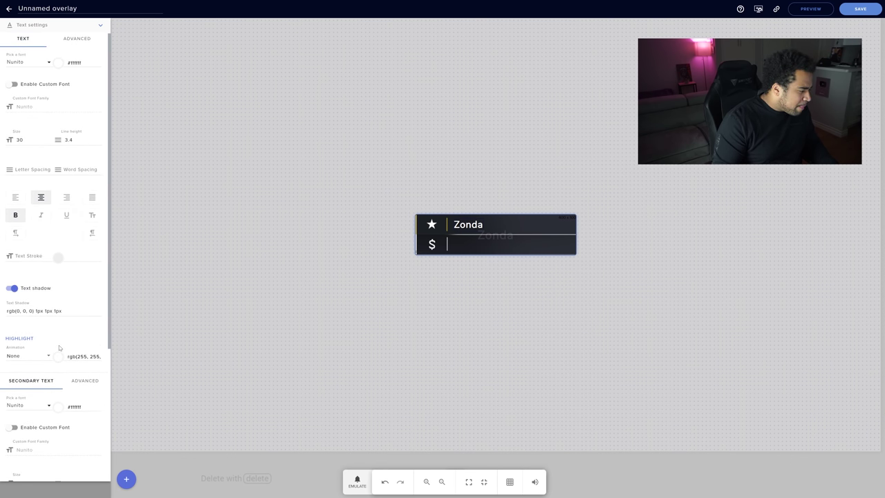
{"action": "left_click", "coordinate": [101, 27]}
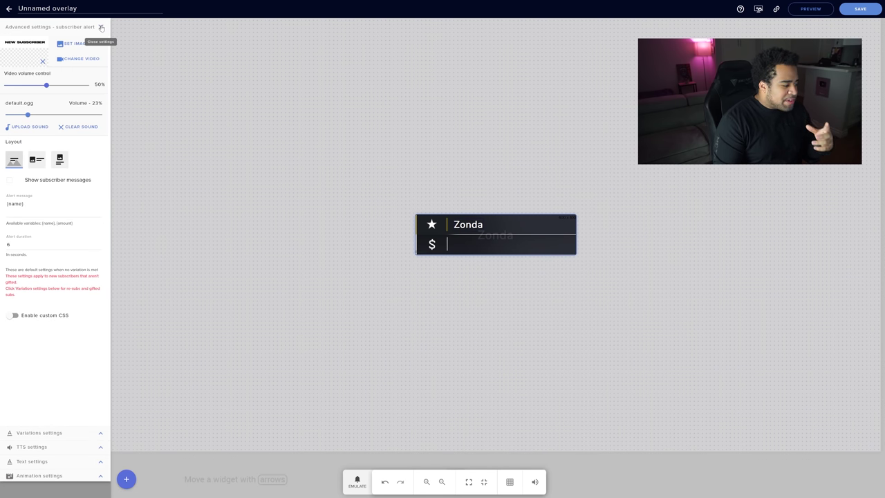
{"action": "left_click", "coordinate": [101, 475]}
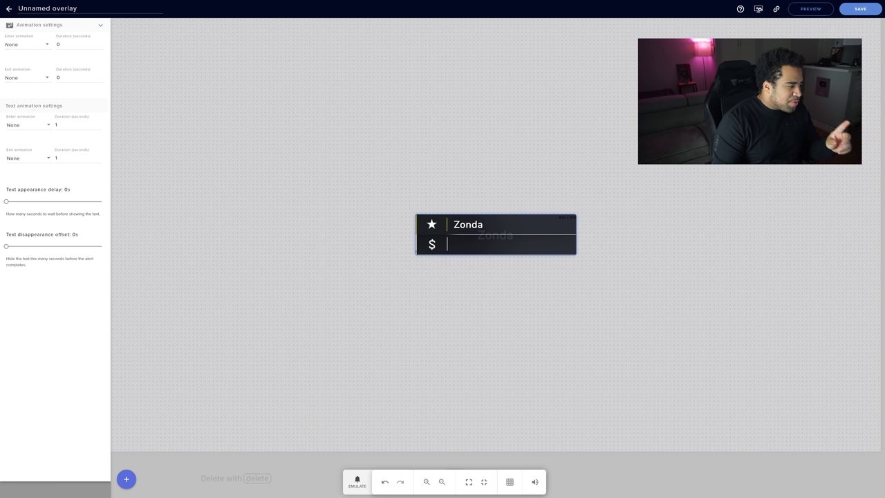
Set the alert's text disappearance offset to 2.3s and emulate a one-month subscriber event to check it.
{"action": "left_click_drag", "start_coordinate": [6, 247], "coordinate": [32, 249]}
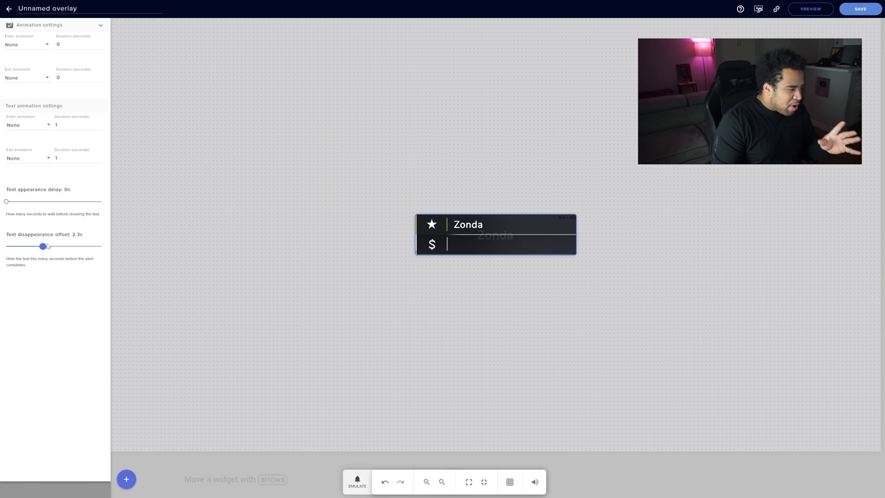
{"action": "left_click", "coordinate": [357, 481]}
{"action": "mouse_move", "coordinate": [377, 368]}
{"action": "left_click", "coordinate": [426, 361]}
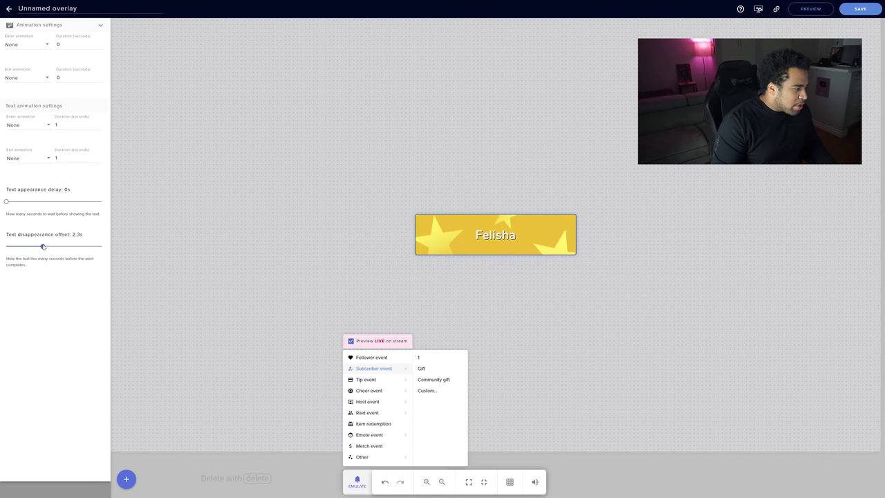
Retest the alert with a 2.3s text appearance delay and 0s disappearance offset by emulating a one-month subscriber event.
{"action": "left_click_drag", "start_coordinate": [29, 248], "coordinate": [5, 246]}
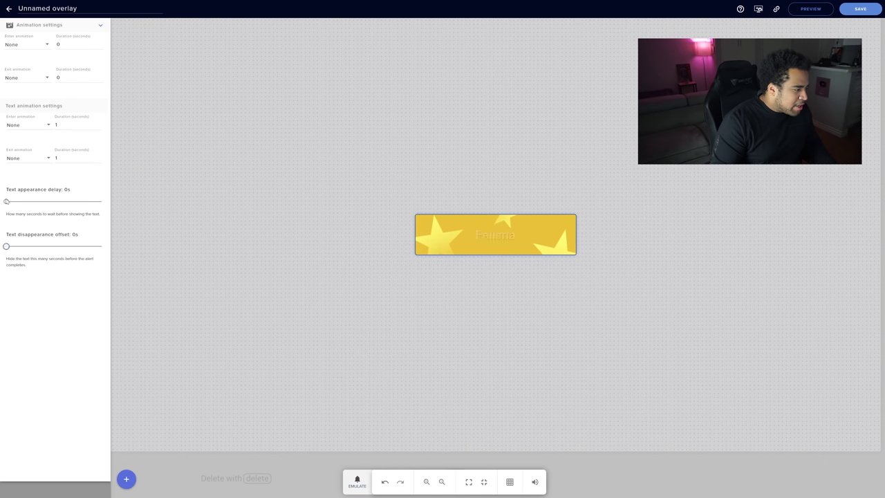
{"action": "left_click_drag", "start_coordinate": [28, 203], "coordinate": [35, 203]}
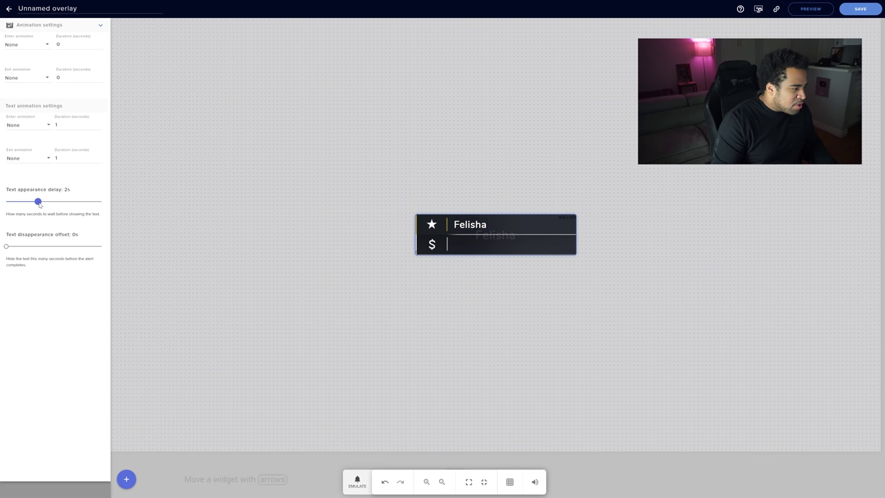
{"action": "left_click", "coordinate": [357, 481]}
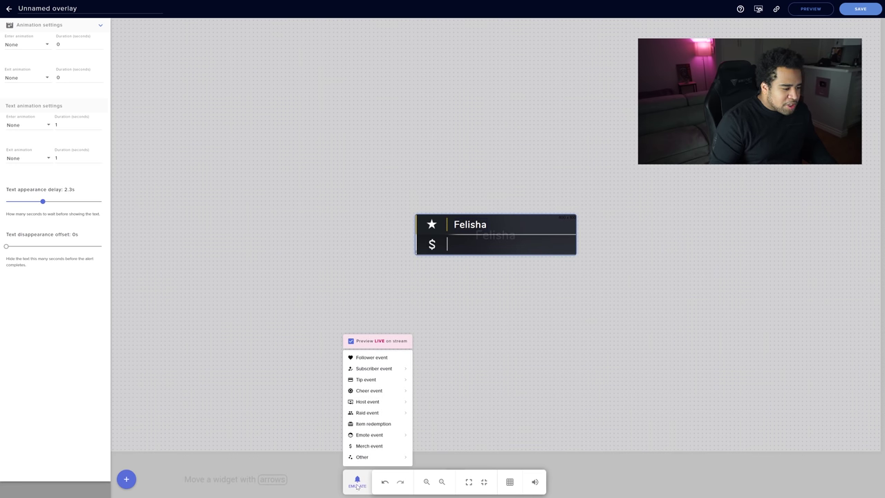
{"action": "left_click", "coordinate": [369, 472]}
{"action": "left_click", "coordinate": [358, 480]}
{"action": "mouse_move", "coordinate": [377, 368]}
{"action": "left_click", "coordinate": [422, 357]}
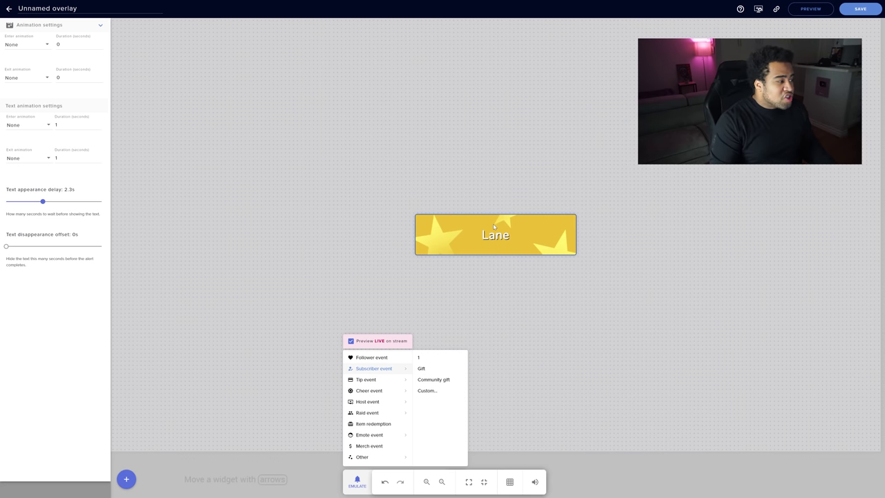
Set the alert text's enter animation to Slide In Up.
{"action": "left_click", "coordinate": [30, 125]}
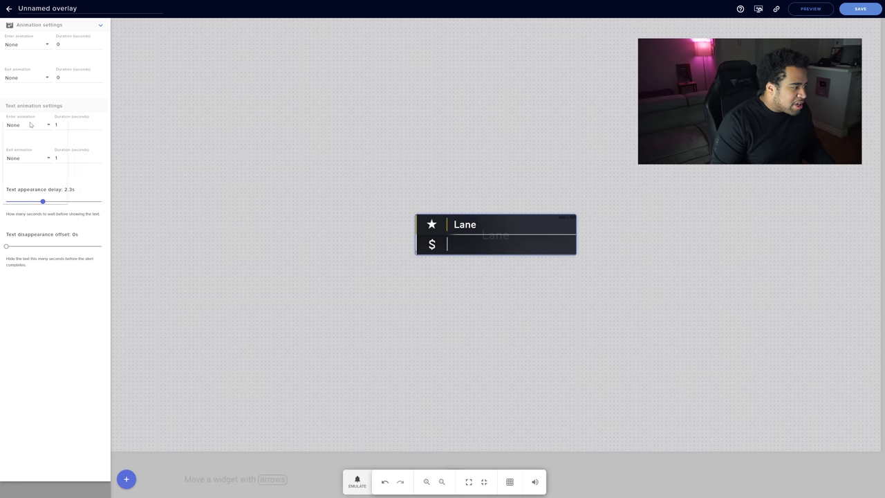
{"action": "left_click", "coordinate": [30, 125]}
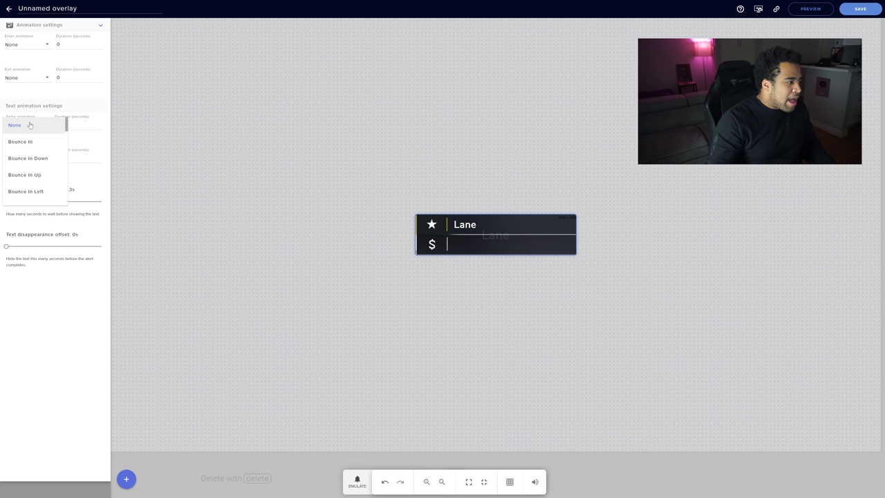
{"action": "scroll", "coordinate": [36, 152], "scroll_direction": "down", "scroll_amount": 10}
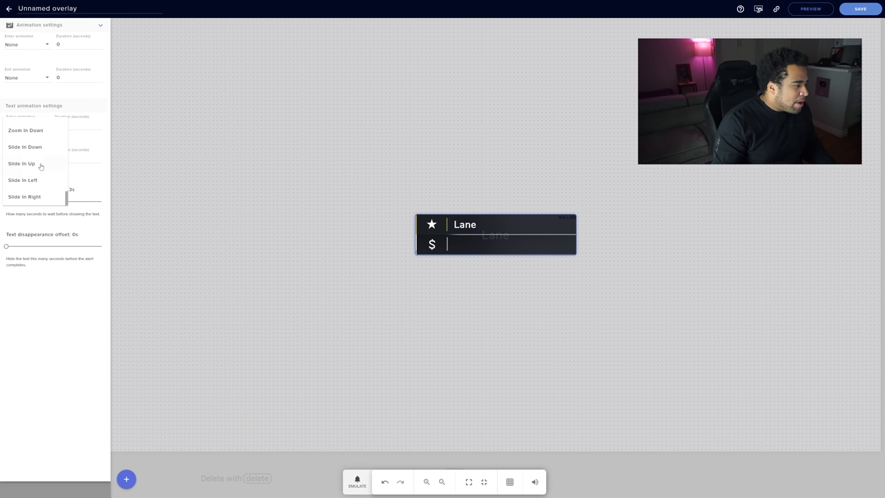
{"action": "left_click", "coordinate": [28, 166]}
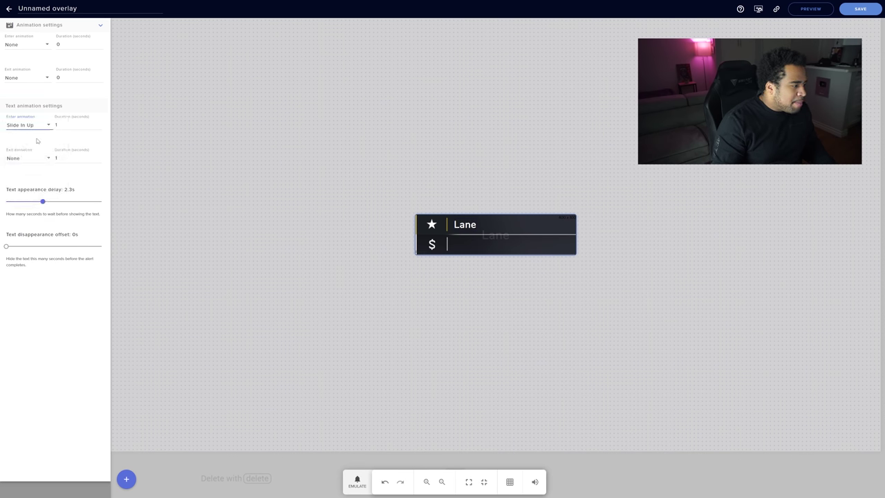
Set the alert text's exit animation to Slide Out Up.
{"action": "left_click", "coordinate": [31, 158]}
{"action": "scroll", "coordinate": [30, 199], "scroll_direction": "down", "scroll_amount": 15}
{"action": "scroll", "coordinate": [30, 201], "scroll_direction": "down", "scroll_amount": 5}
{"action": "scroll", "coordinate": [46, 222], "scroll_direction": "up", "scroll_amount": 5}
{"action": "scroll", "coordinate": [41, 210], "scroll_direction": "down", "scroll_amount": 5}
{"action": "scroll", "coordinate": [38, 208], "scroll_direction": "up", "scroll_amount": 1}
{"action": "left_click", "coordinate": [40, 229]}
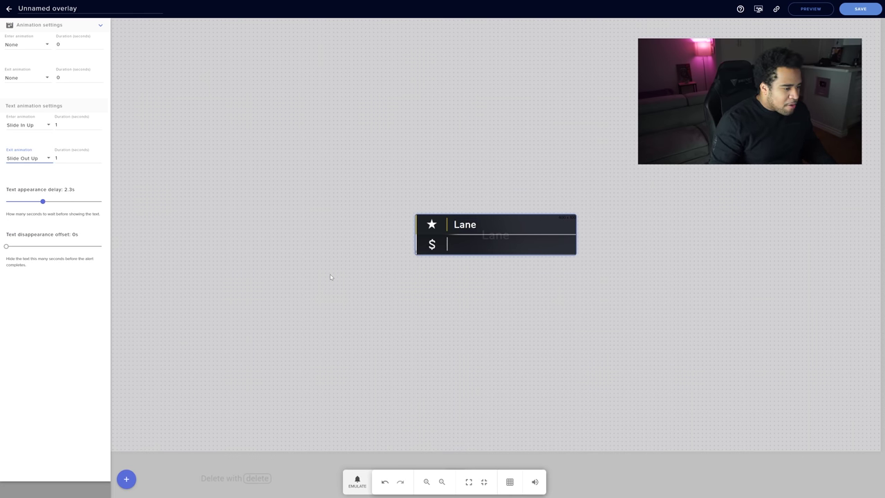
Emulate a one-month subscriber event to test the text's slide-in and slide-out animations.
{"action": "left_click", "coordinate": [357, 480]}
{"action": "mouse_move", "coordinate": [374, 368]}
{"action": "left_click", "coordinate": [421, 358]}
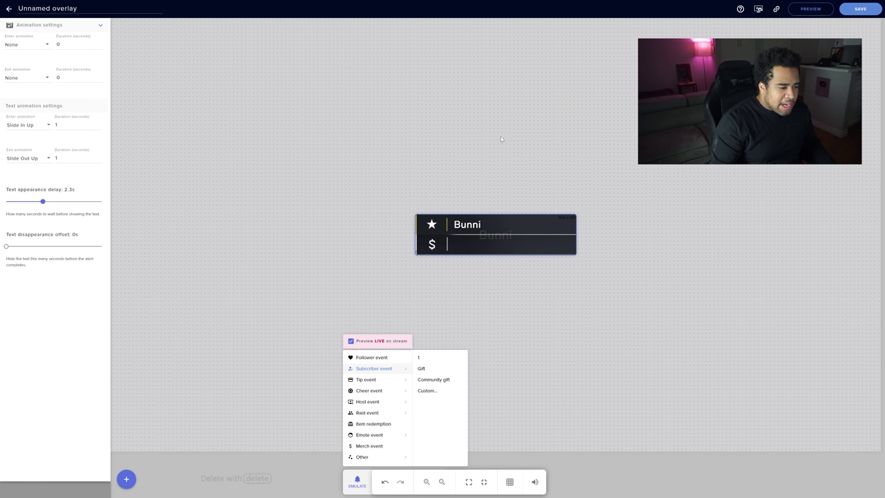
Set the text appearance delay to 1.8s and emulate a one-month subscriber event to check the timing.
{"action": "left_click", "coordinate": [39, 202]}
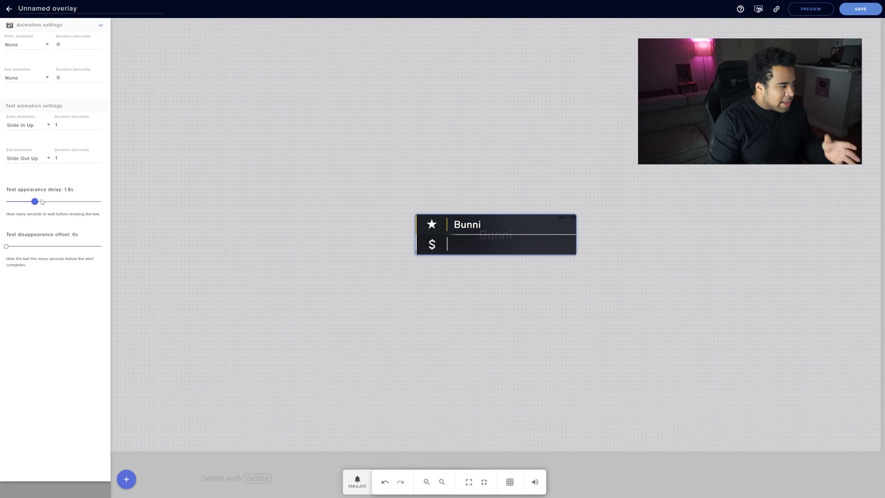
{"action": "left_click", "coordinate": [357, 481]}
{"action": "mouse_move", "coordinate": [349, 368]}
{"action": "left_click", "coordinate": [425, 358]}
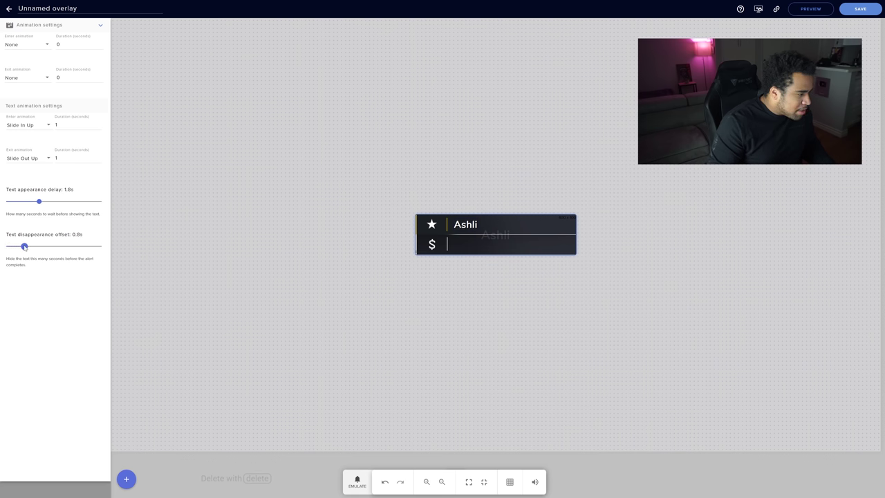
Fine-tune the text disappearance offset to 0.5s, checking the timing with emulated one-month subscriber events.
{"action": "left_click", "coordinate": [357, 482]}
{"action": "mouse_move", "coordinate": [388, 369]}
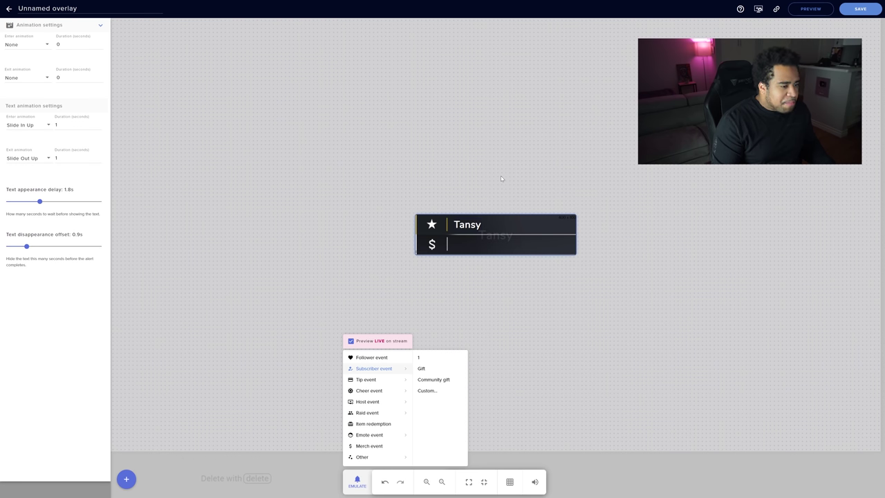
{"action": "left_click", "coordinate": [21, 251]}
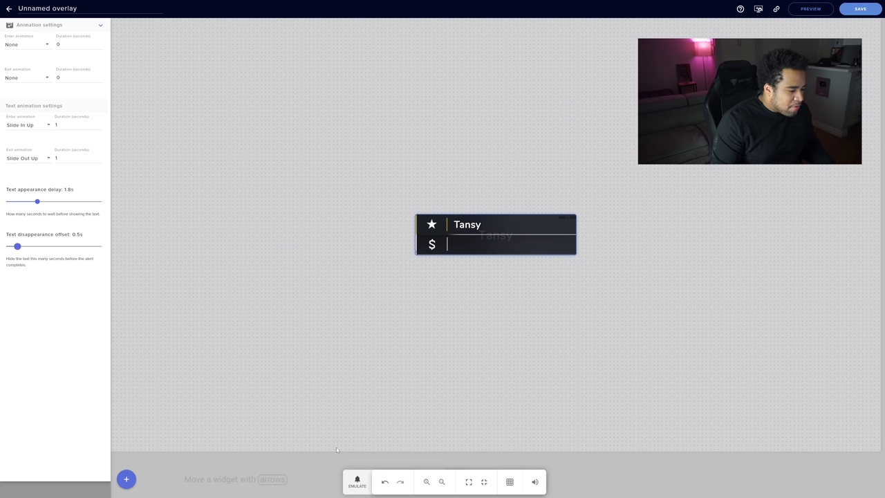
{"action": "left_click", "coordinate": [357, 481]}
{"action": "left_click", "coordinate": [425, 357]}
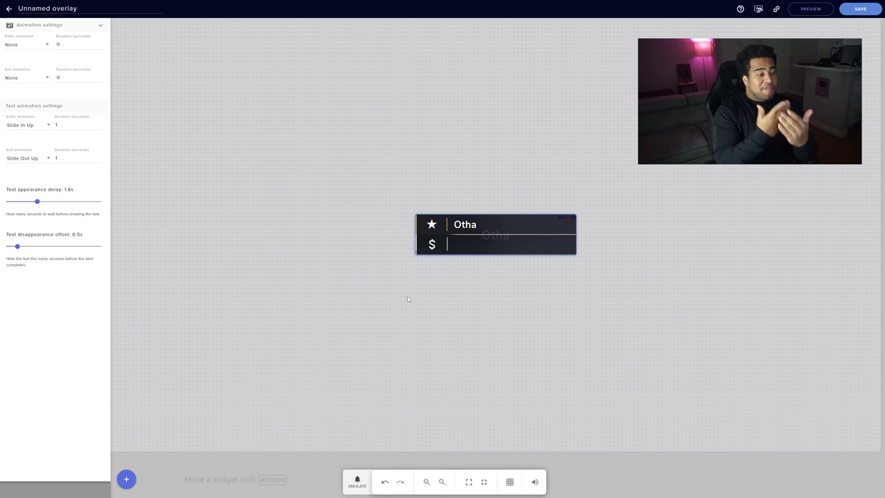
Deselect the alert widget and save the overlay under the name Tutorial.
{"action": "left_click", "coordinate": [248, 158]}
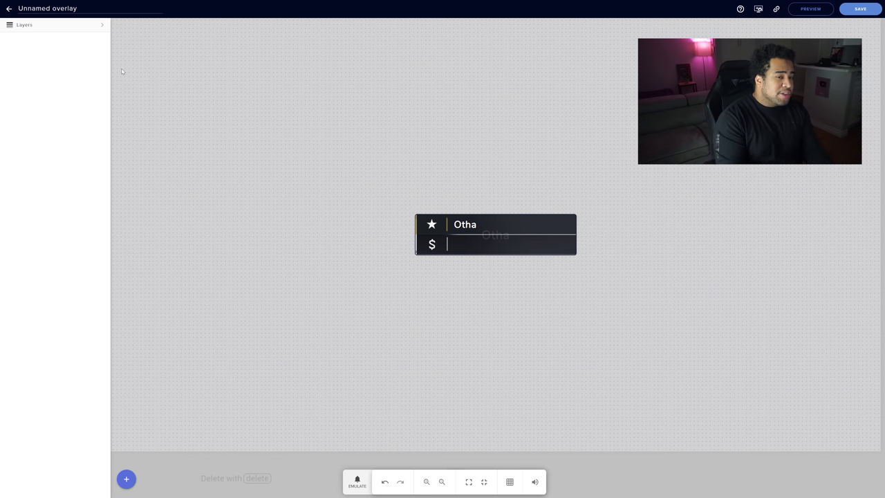
{"action": "left_click", "coordinate": [806, 9]}
{"action": "left_click", "coordinate": [415, 249]}
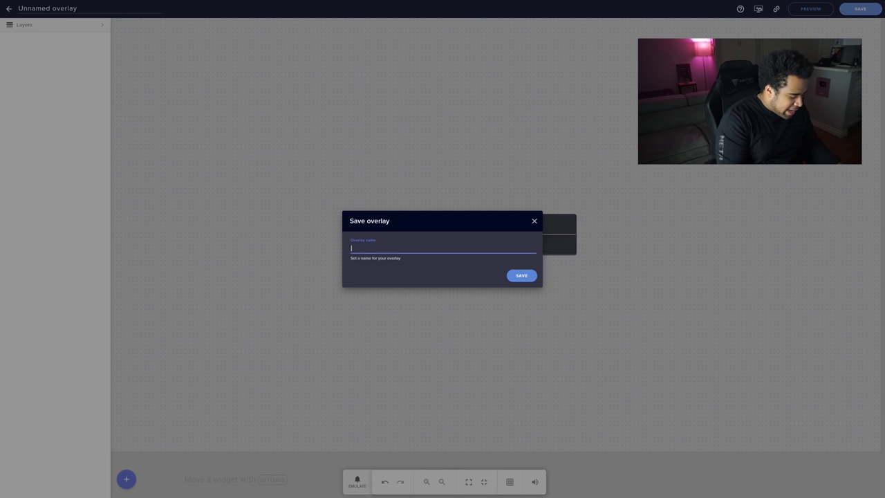
{"action": "type", "text": "Tutorial"}
{"action": "key", "text": "Return"}
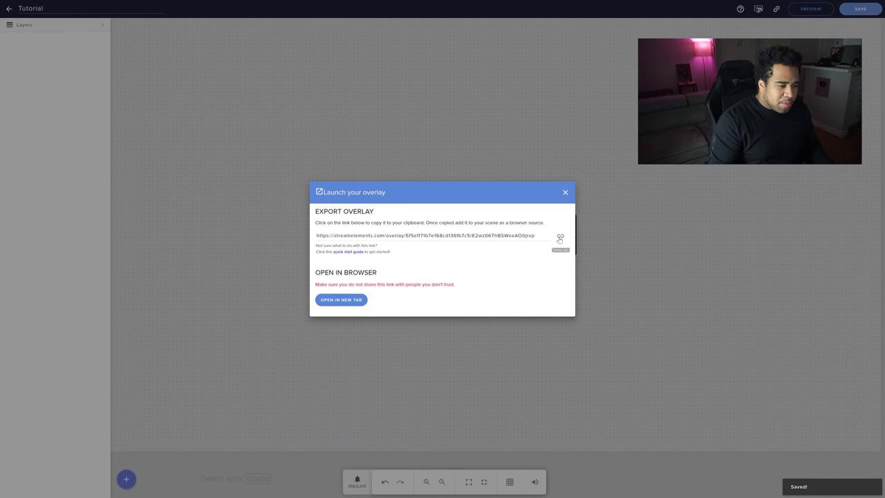
Copy the overlay's export link for use as a browser source and save the overlay.
{"action": "left_click", "coordinate": [561, 239]}
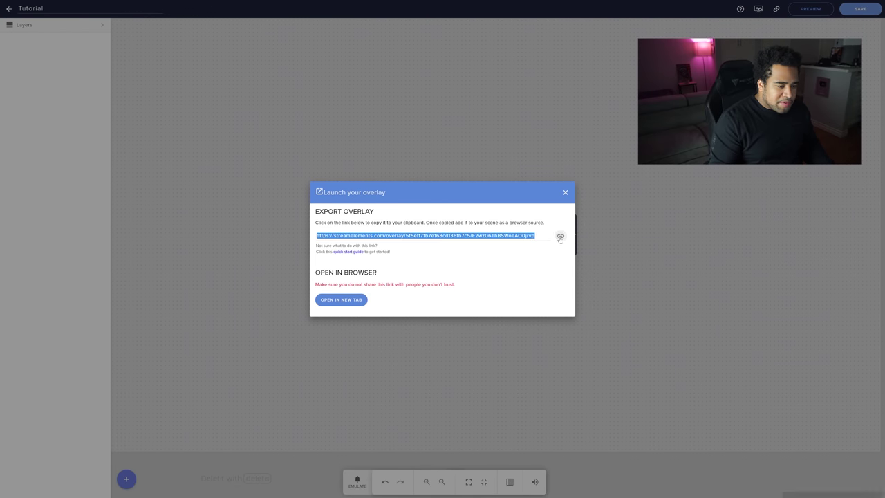
{"action": "left_click", "coordinate": [565, 194]}
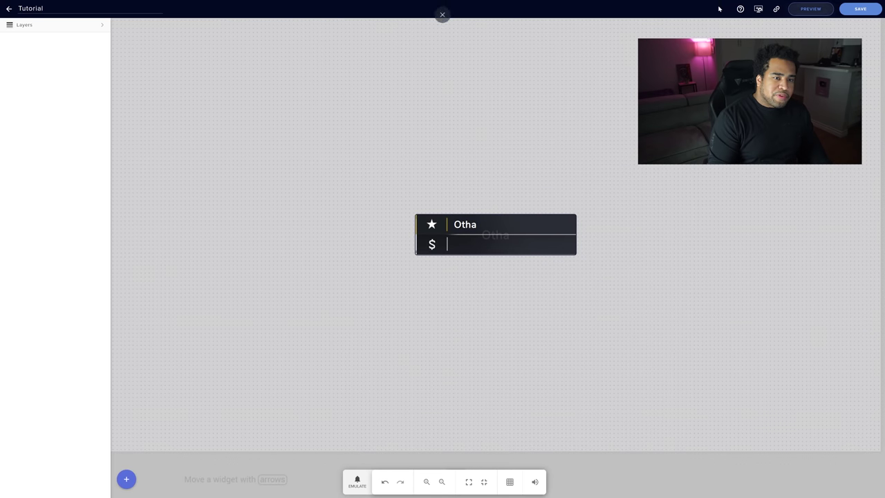
{"action": "left_click", "coordinate": [863, 15]}
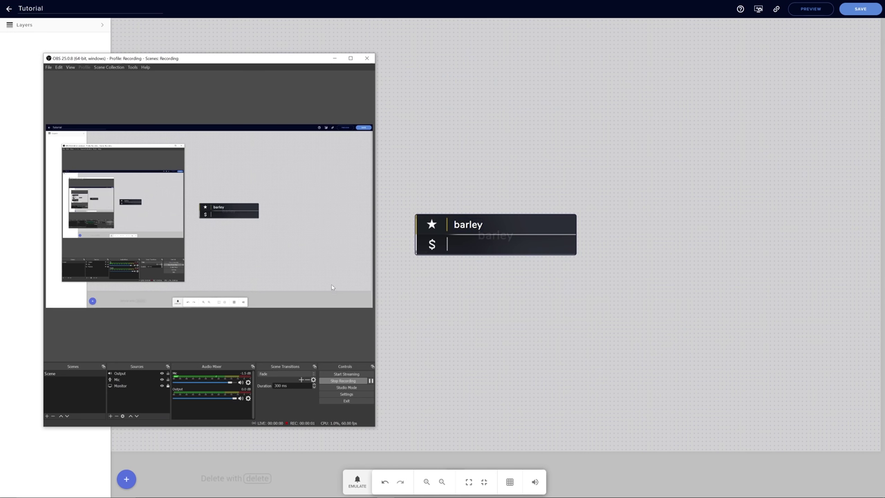
In OBS, add a new Browser source to the scene with its default name.
{"action": "right_click", "coordinate": [134, 395]}
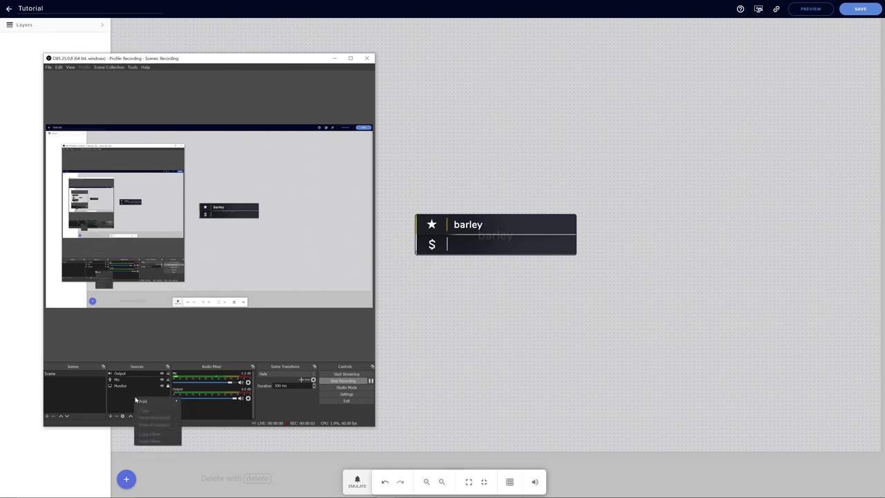
{"action": "mouse_move", "coordinate": [150, 402]}
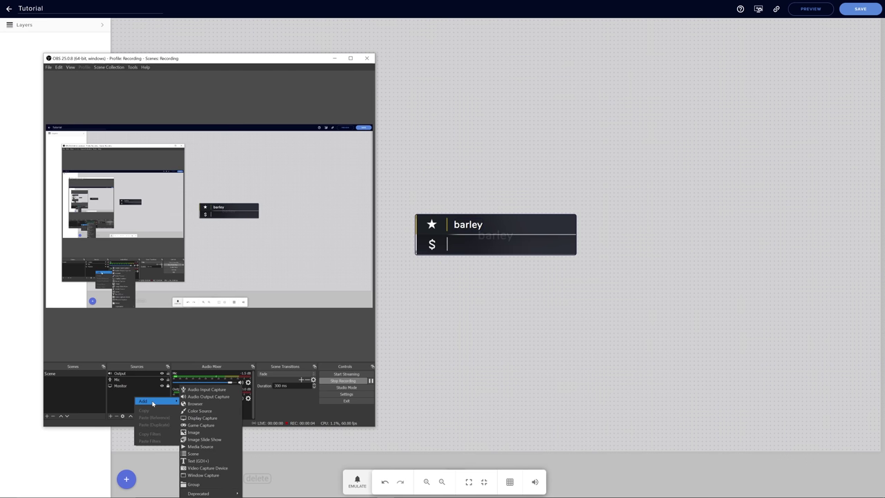
{"action": "left_click", "coordinate": [201, 407]}
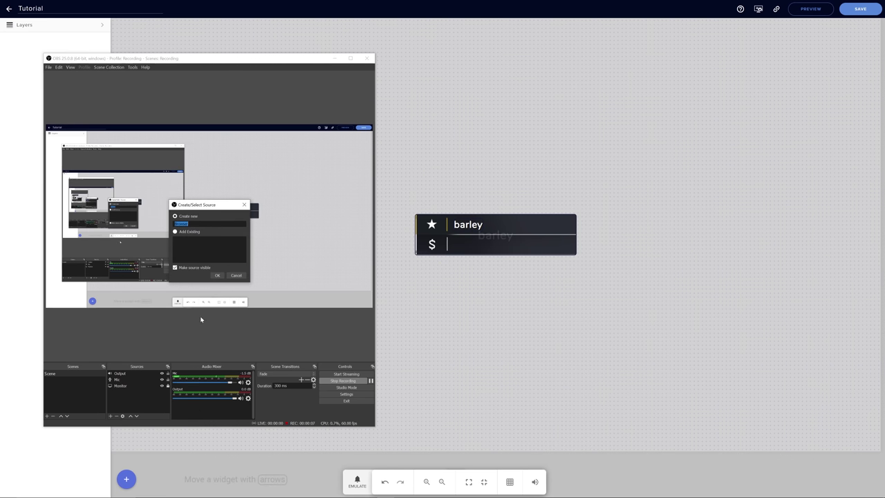
{"action": "left_click", "coordinate": [217, 275]}
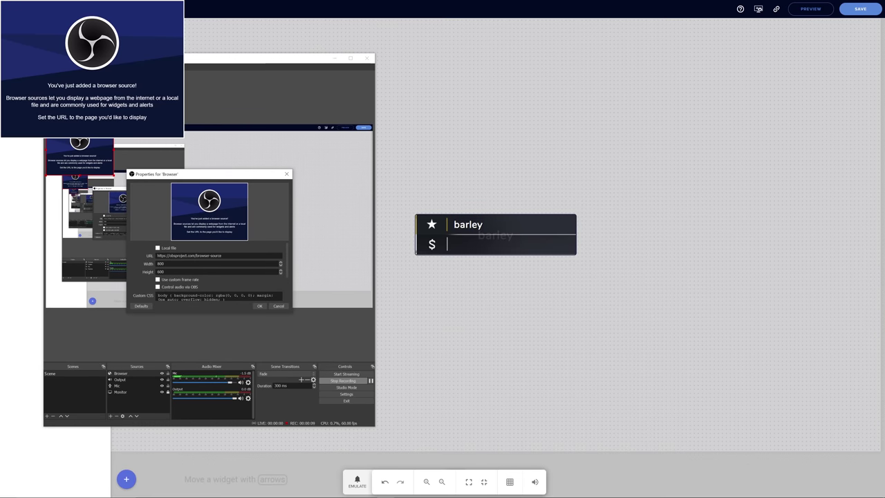
Replace the browser source's URL with the copied private overlay link and set its width to 1600.
{"action": "left_click_drag", "start_coordinate": [209, 256], "coordinate": [150, 258]}
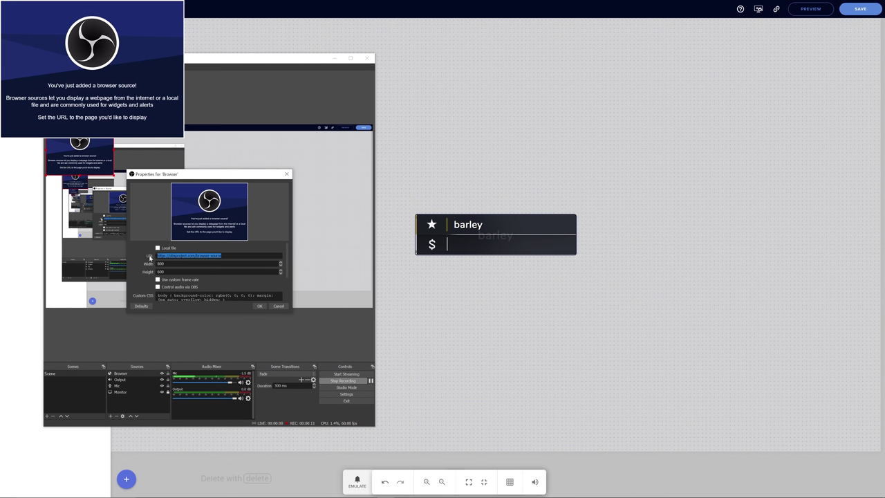
{"action": "key", "text": "ctrl+v"}
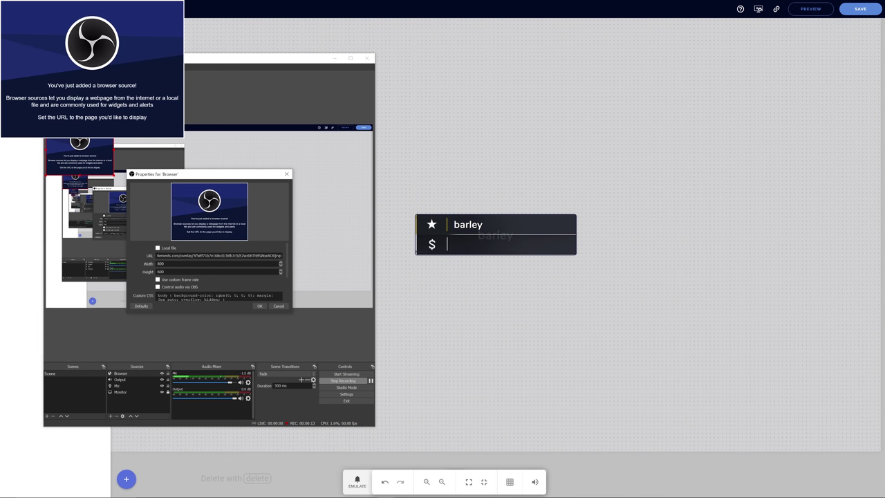
{"action": "type", "text": "16"}
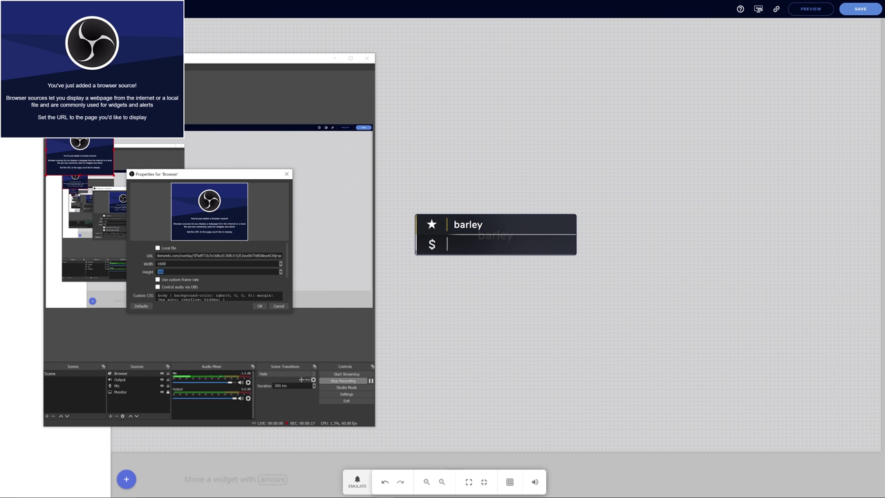